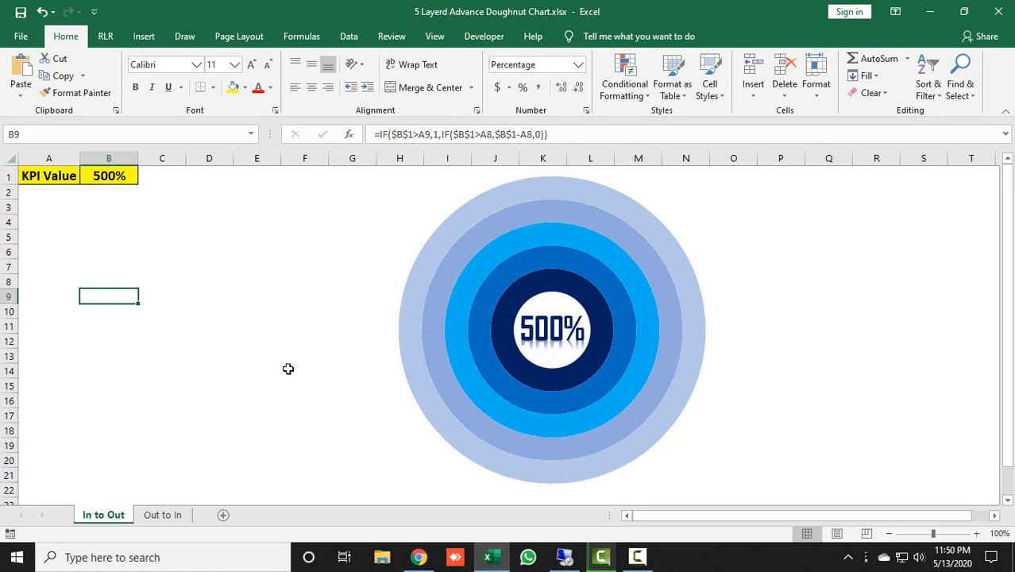
Copy the KPI Value cells A1:B1 from the In to Out sheet into a new worksheet and fit column A to its contents
drag(54, 176, 102, 173)
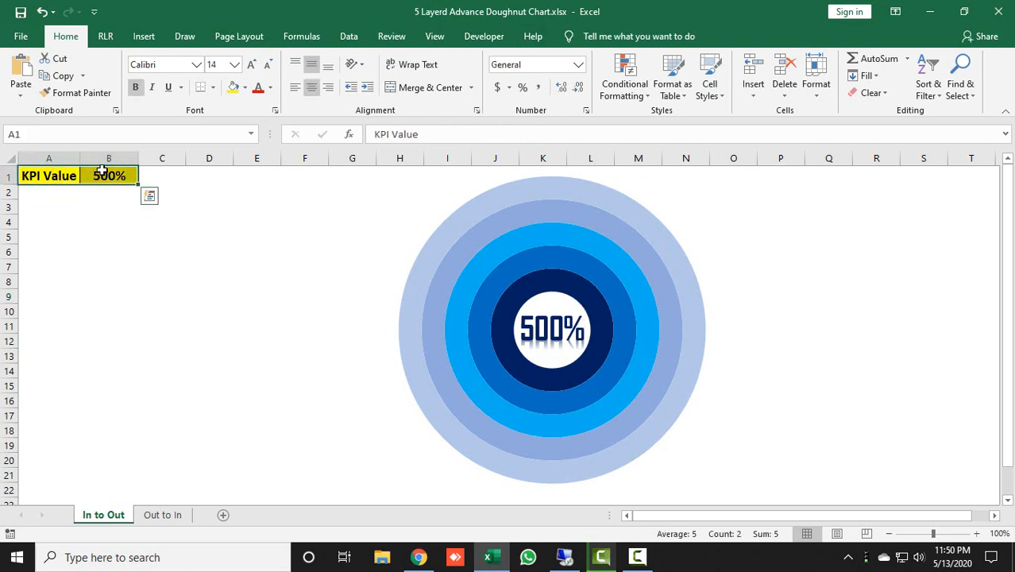
key(ctrl+c)
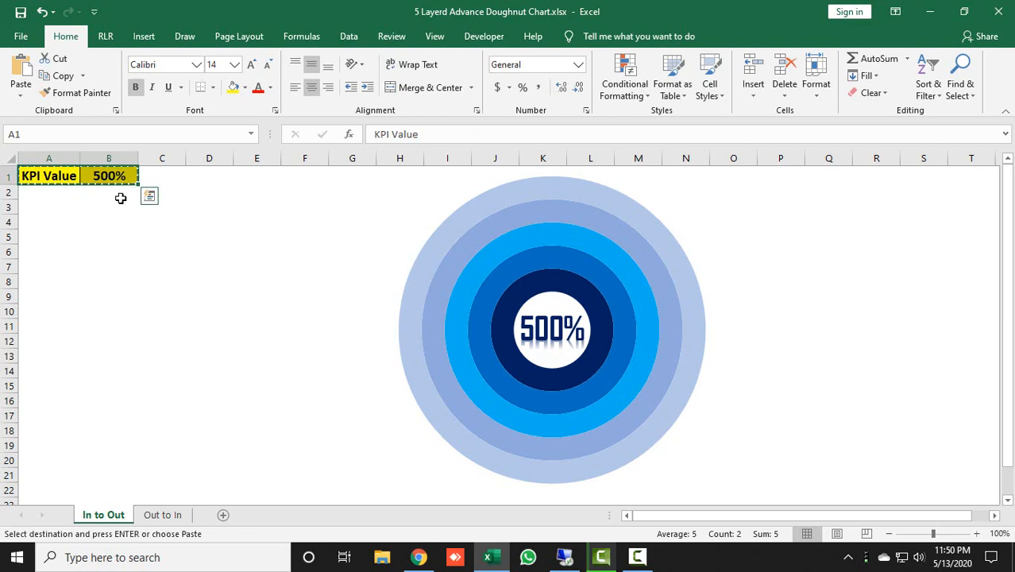
key(ctrl+Page_Down)
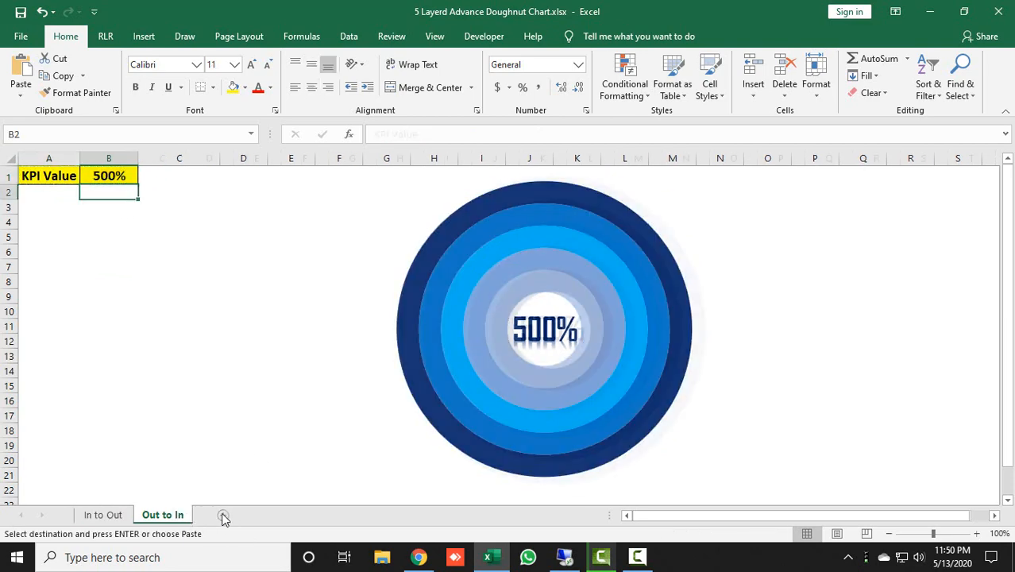
click(222, 515)
key(ctrl+v)
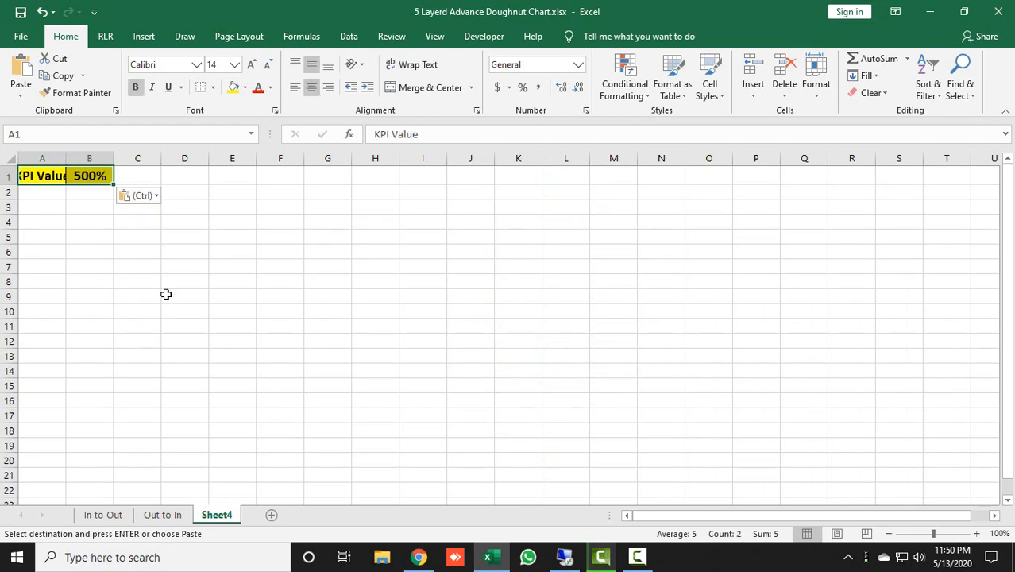
double_click(67, 157)
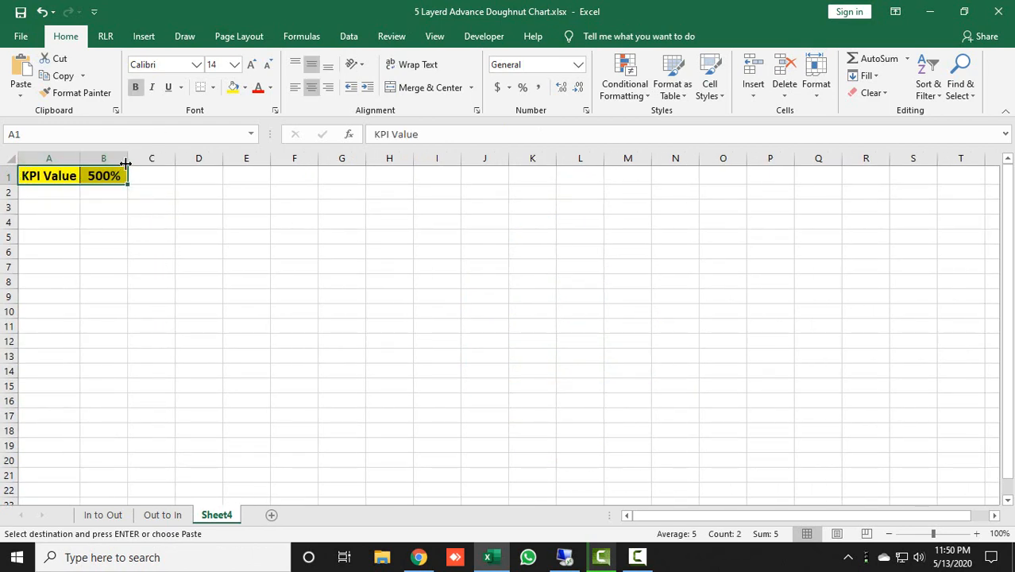
click(119, 235)
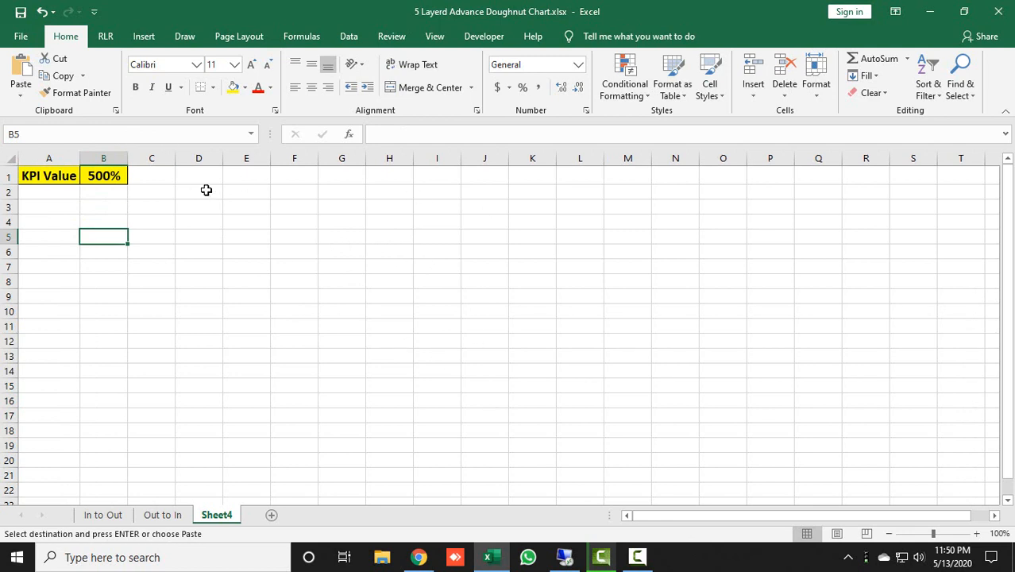
Hide the gridlines on the new worksheet
click(435, 37)
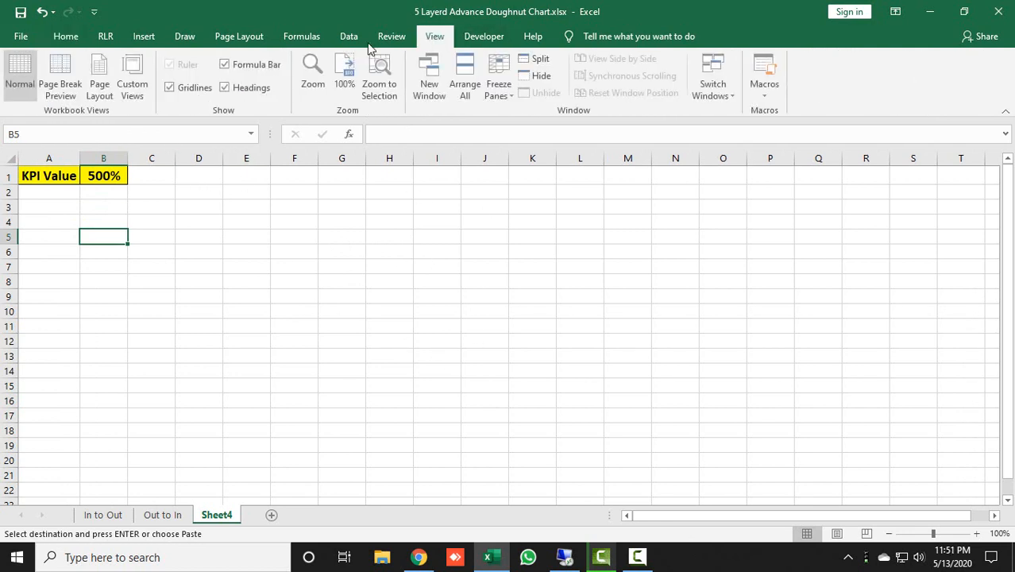
click(211, 90)
click(245, 254)
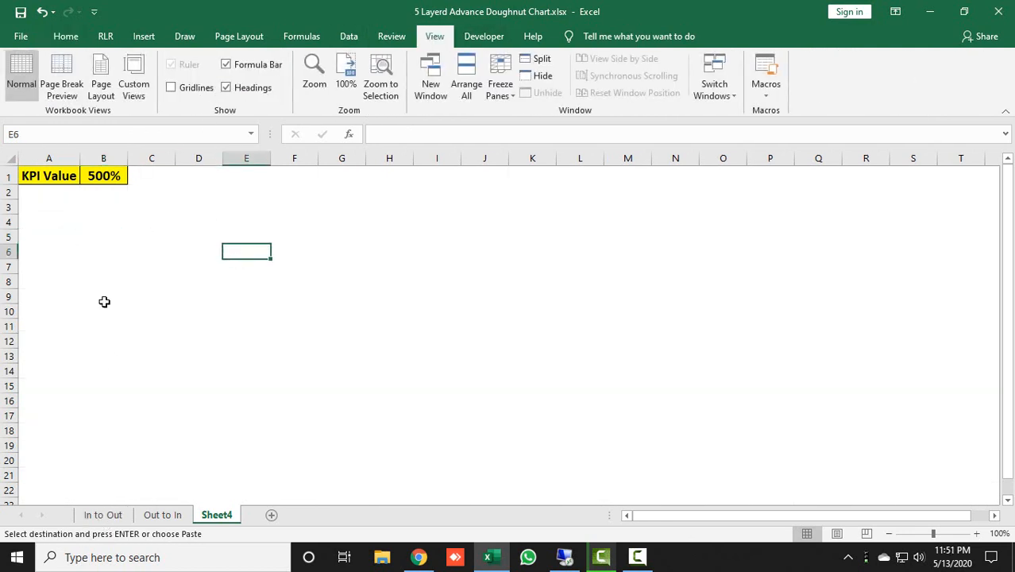
Check the finished chart on the In to Out sheet and enter the heading Circle Part in cell A4 of Sheet4
click(103, 514)
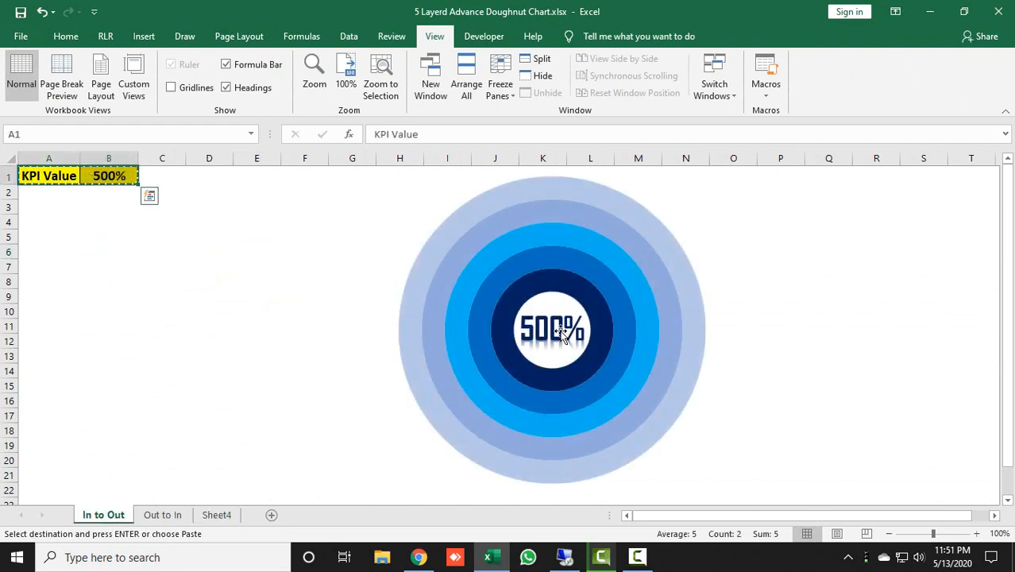
click(218, 514)
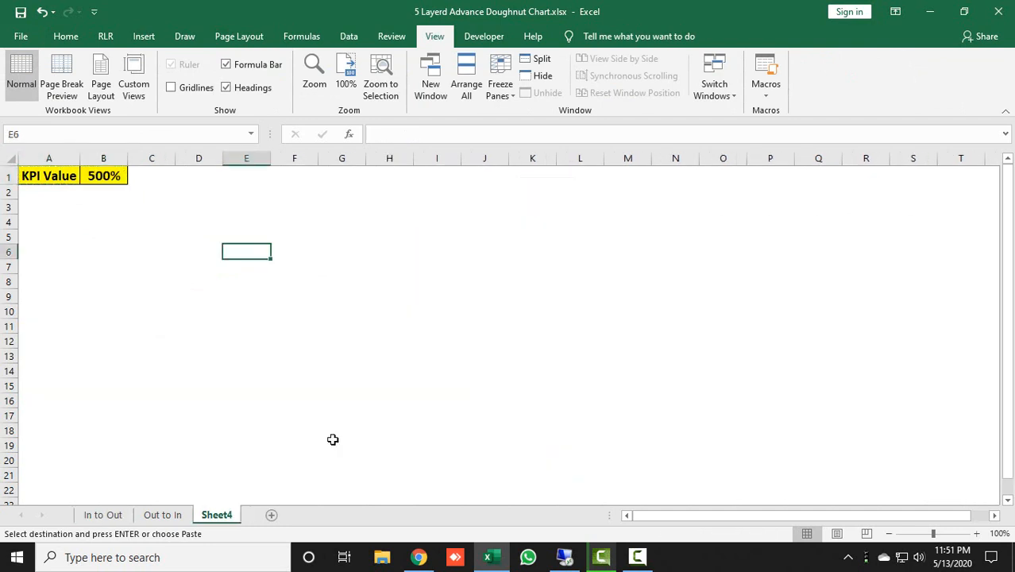
click(55, 224)
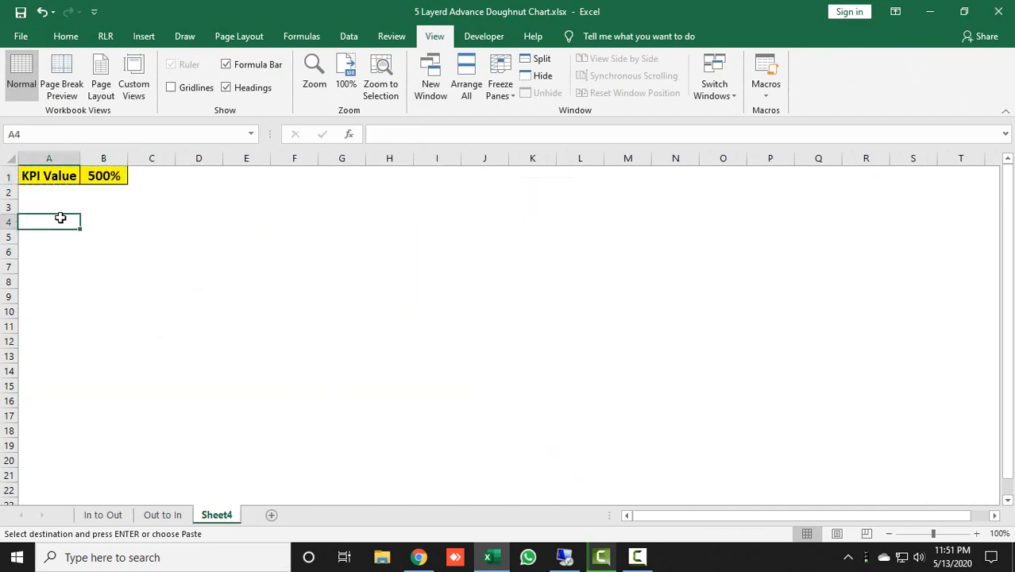
text(Circle Part)
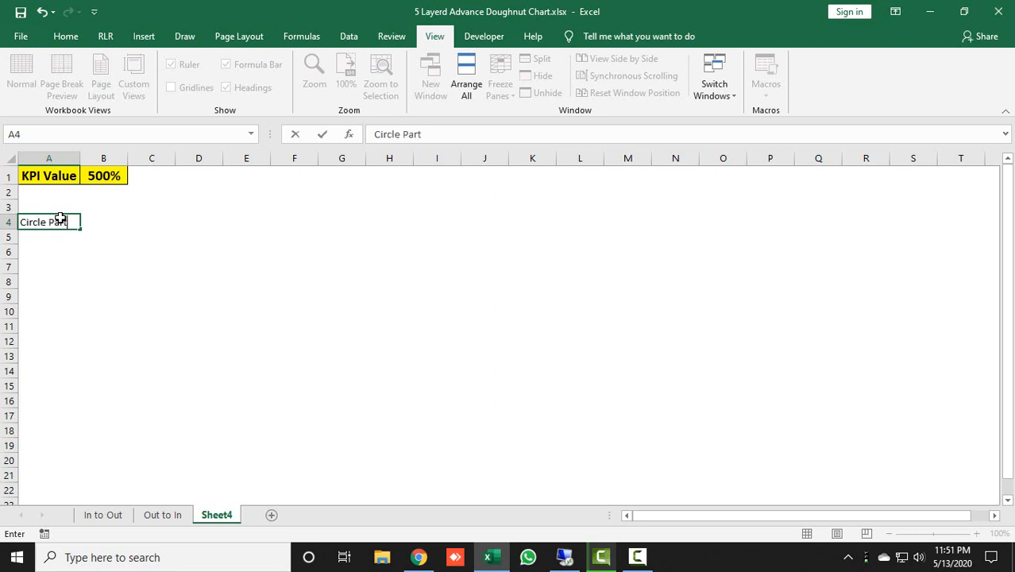
key(Return)
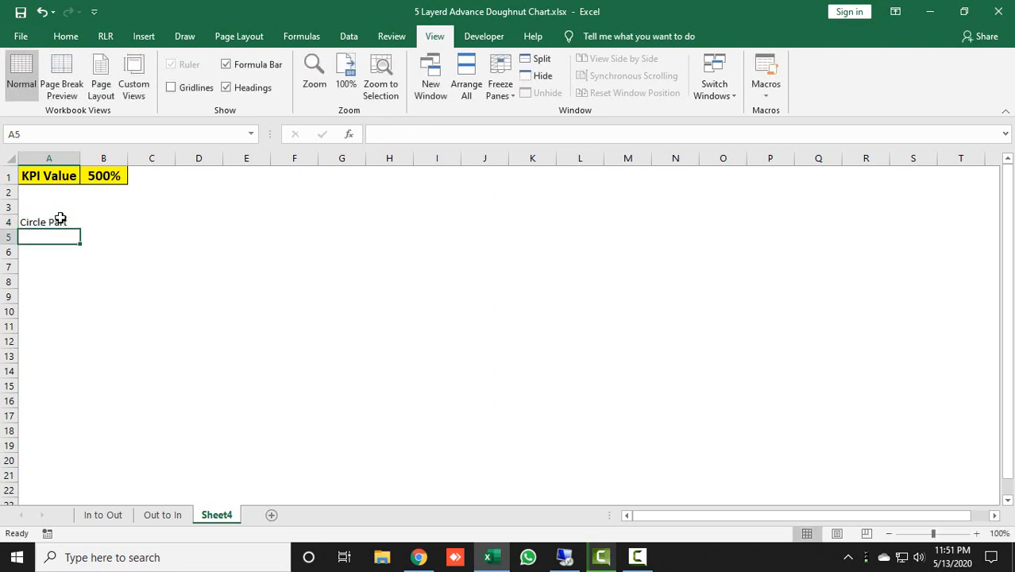
Enter the numbers 1 to 5 in cells A6 to A10 of Sheet4, one for each ring of the doughnut
key(Return)
click(110, 515)
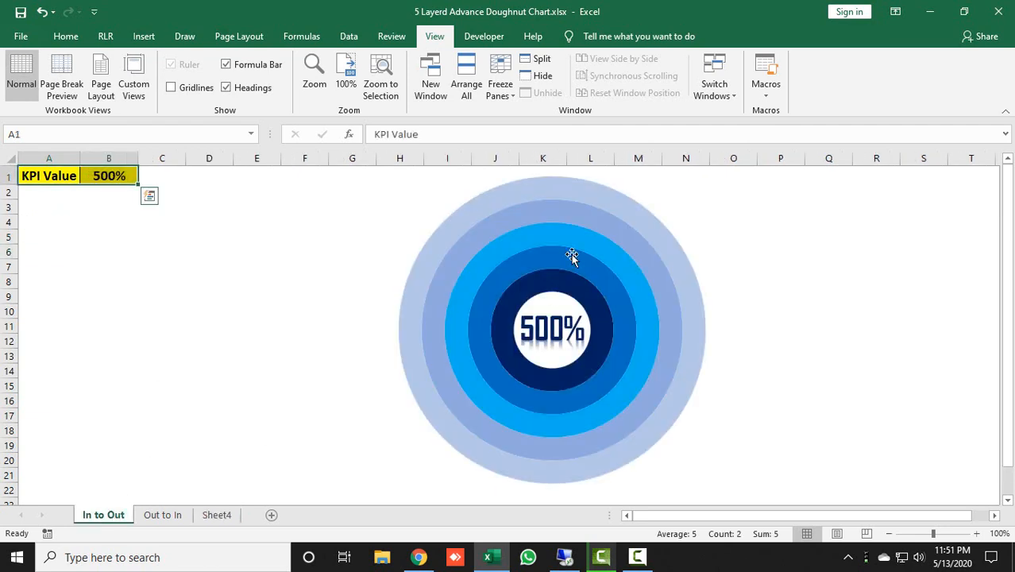
click(232, 520)
text(1)
key(Return)
text(2)
key(Return)
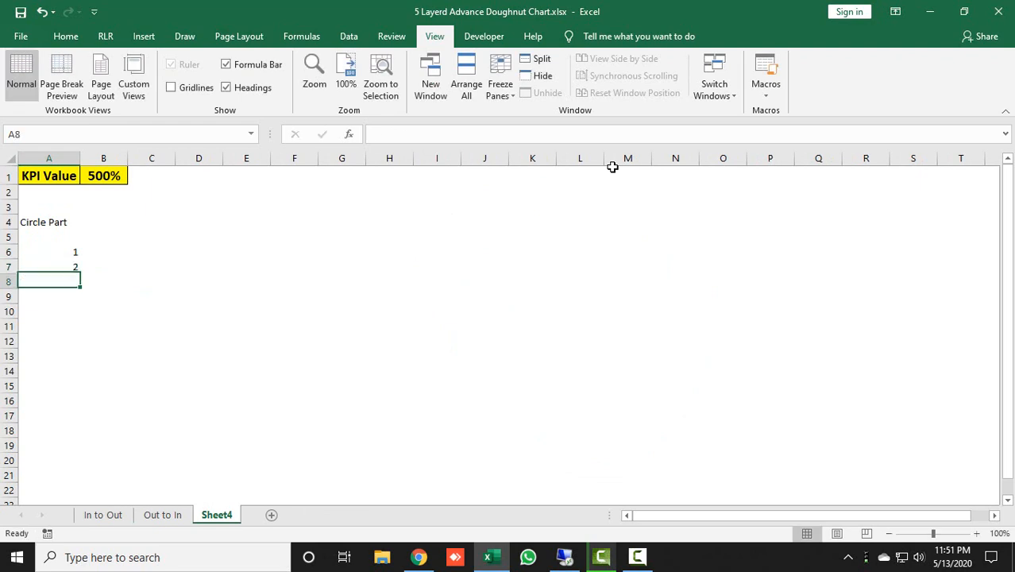
text(3)
key(Return)
text(4)
key(Return)
text(5)
key(Return)
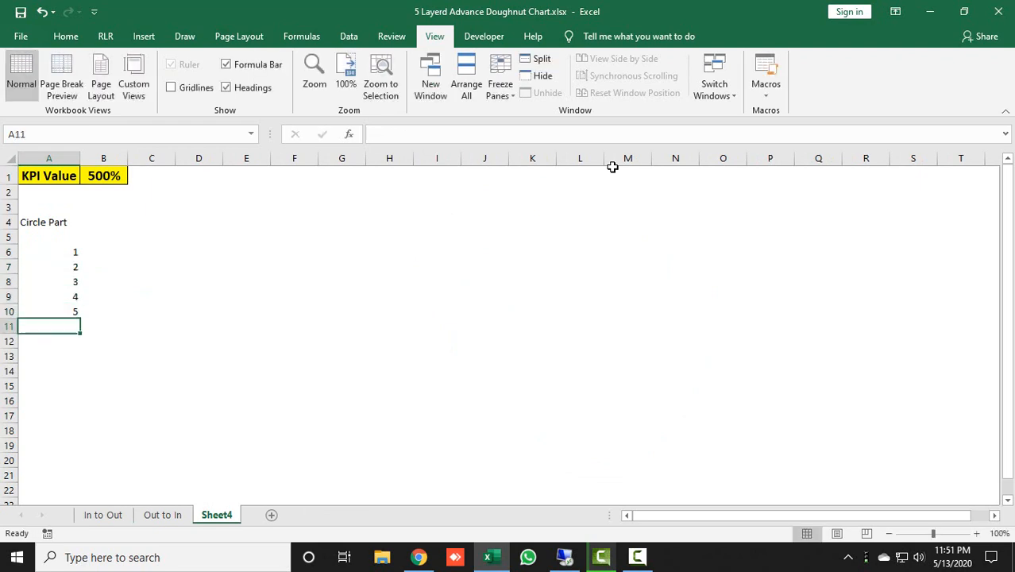
Format the circle part values in A6:A10 of Sheet4 as percentages, checking the rings of the In to Out chart for reference
key(Up)
key(Up)
key(Up)
key(Up)
key(Up)
key(shift+Down)
key(shift+Down)
key(shift+Down)
key(shift+Down)
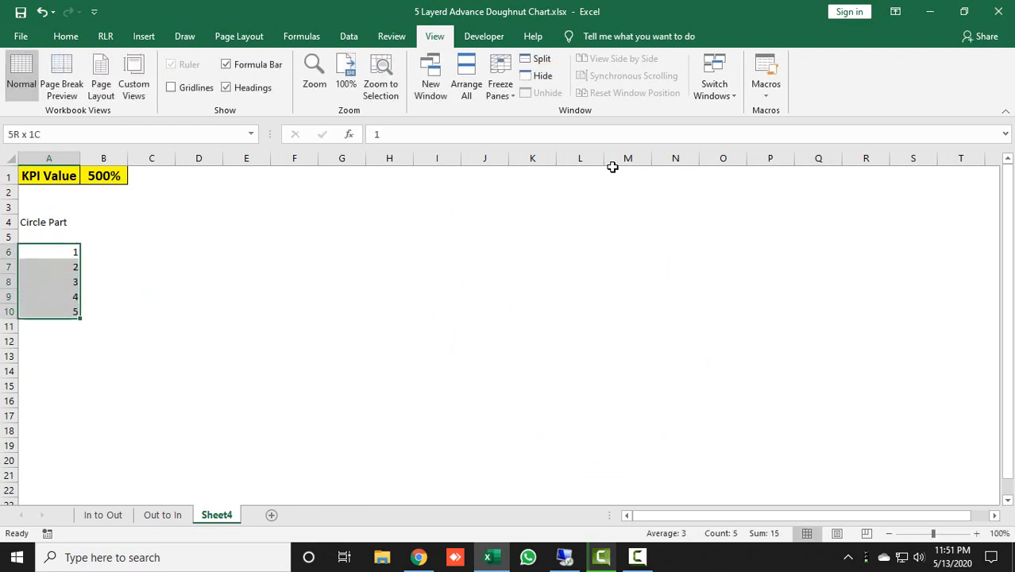
click(111, 515)
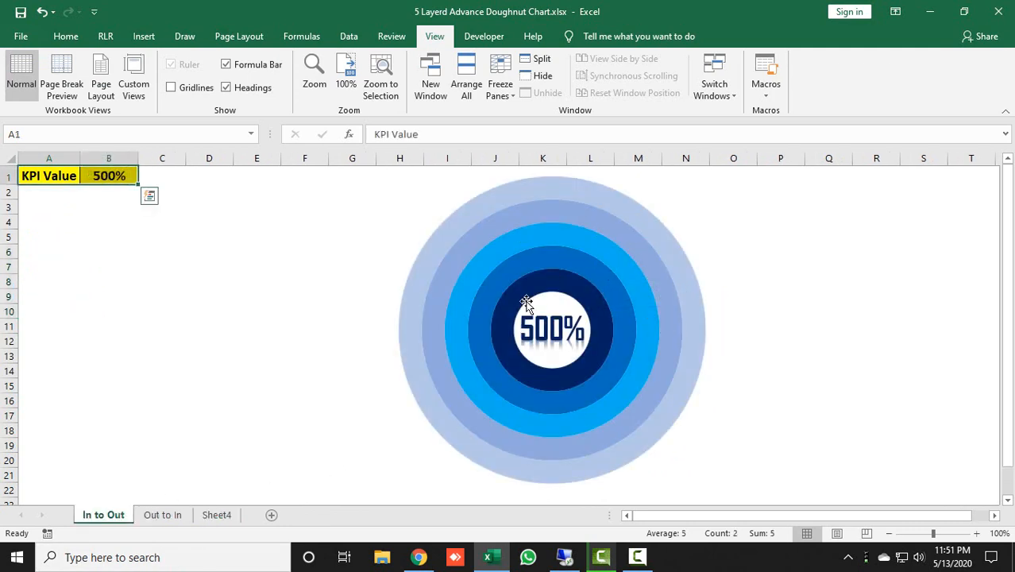
mouse_move(512, 300)
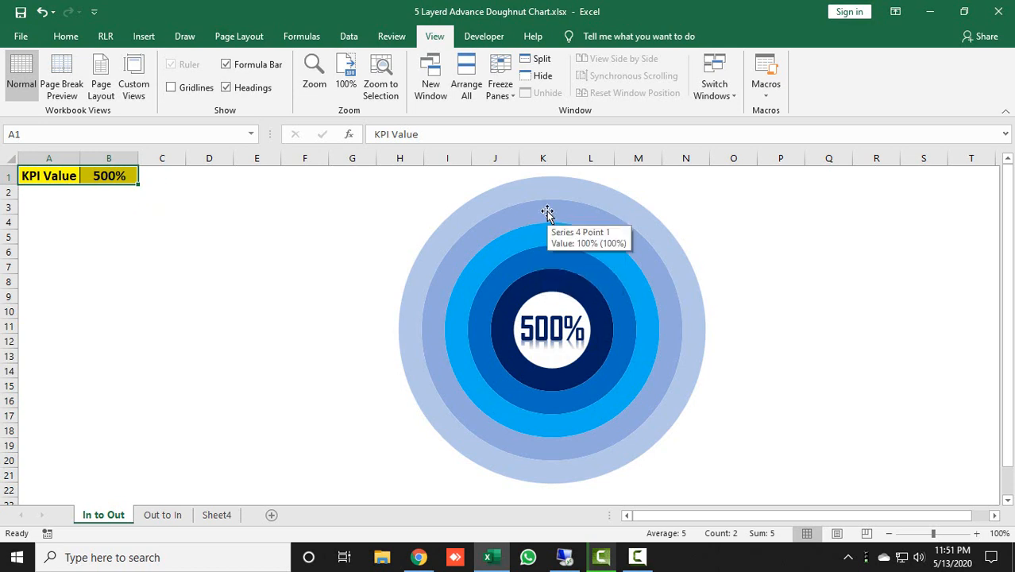
click(225, 510)
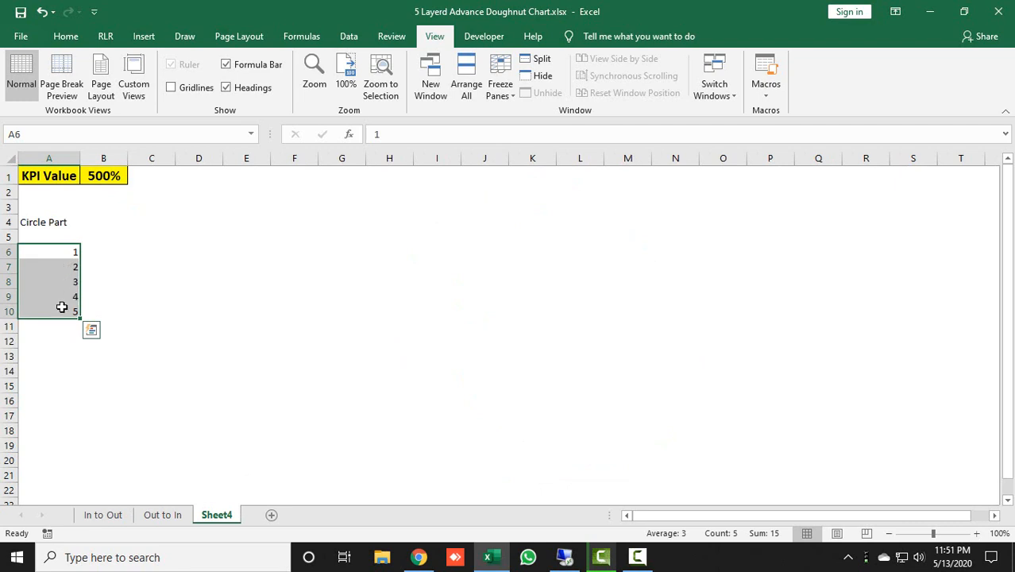
click(55, 36)
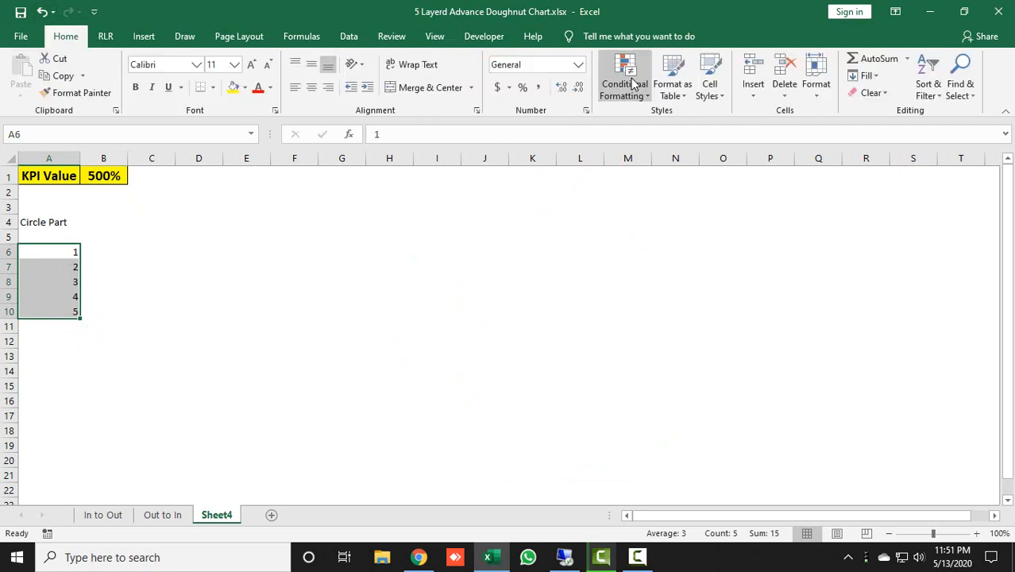
click(523, 88)
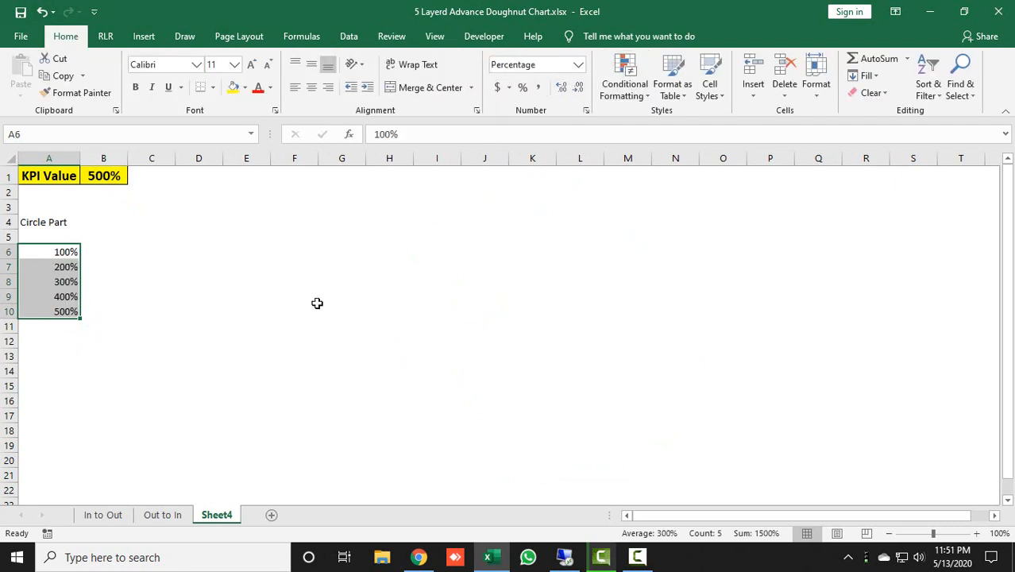
click(54, 257)
drag(54, 260, 54, 312)
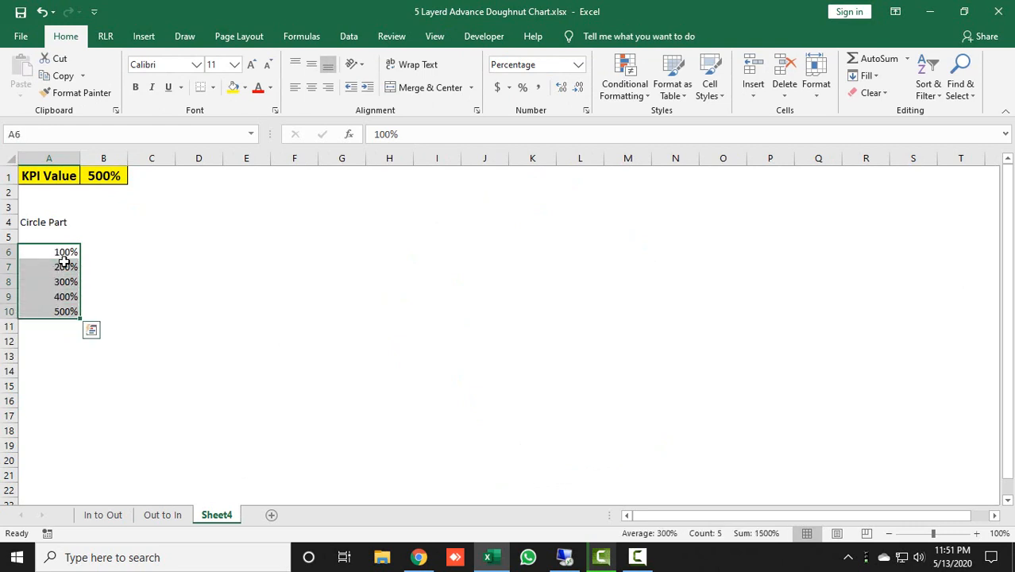
Enter the heading Visible Part in cell B4 of Sheet4, beside Circle Part
click(115, 514)
click(227, 517)
click(101, 224)
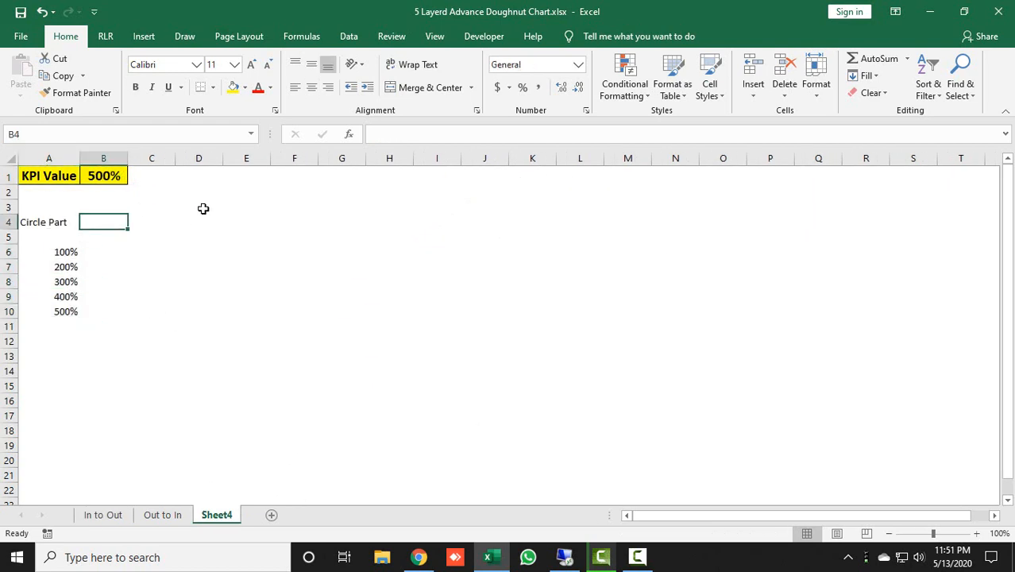
text(Visible Part)
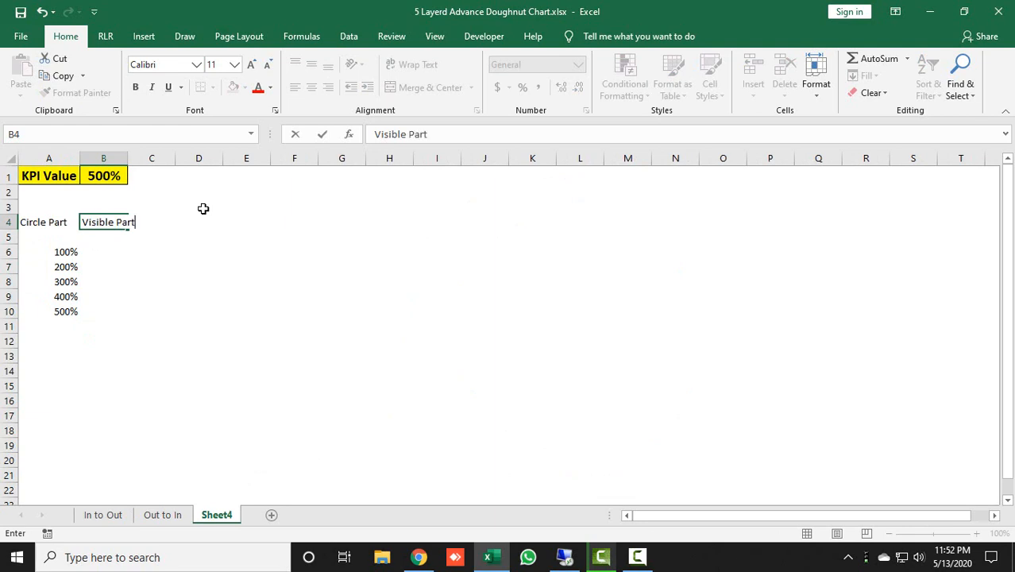
key(Return)
key(Down)
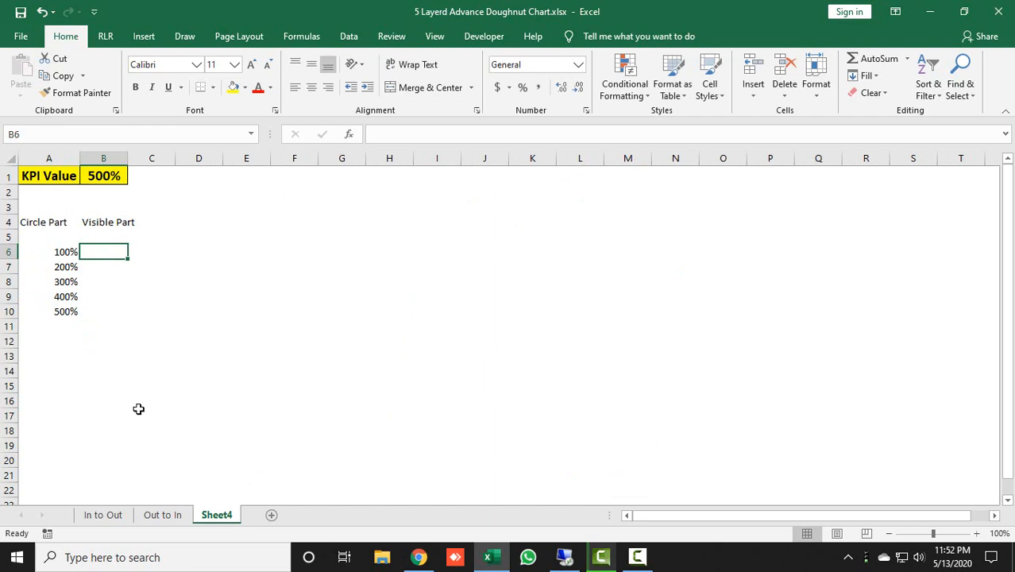
Test the In to Out chart by setting its KPI value in B1 to 45%, 145% and 450% in turn, and return to Sheet4
click(118, 521)
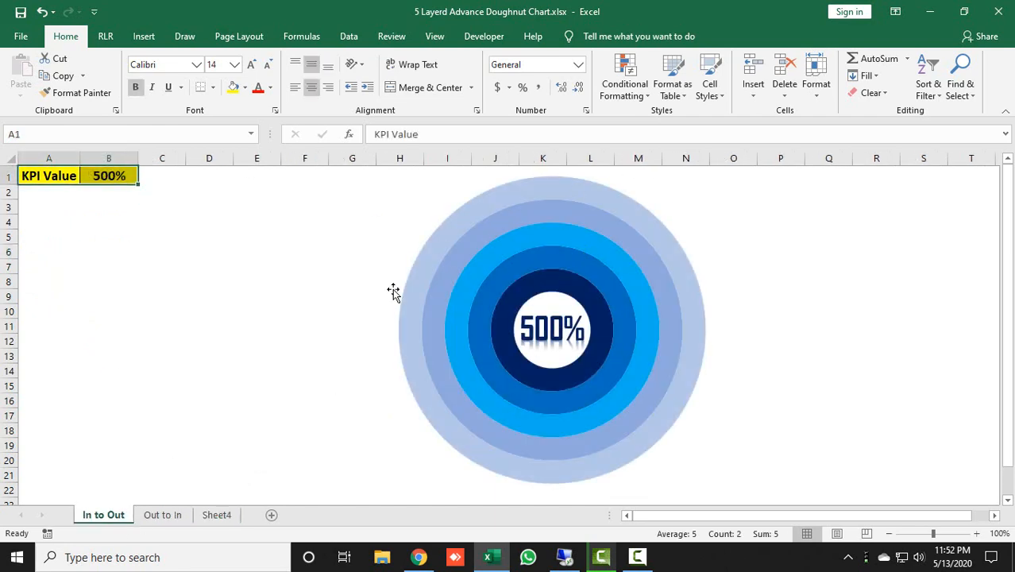
click(123, 177)
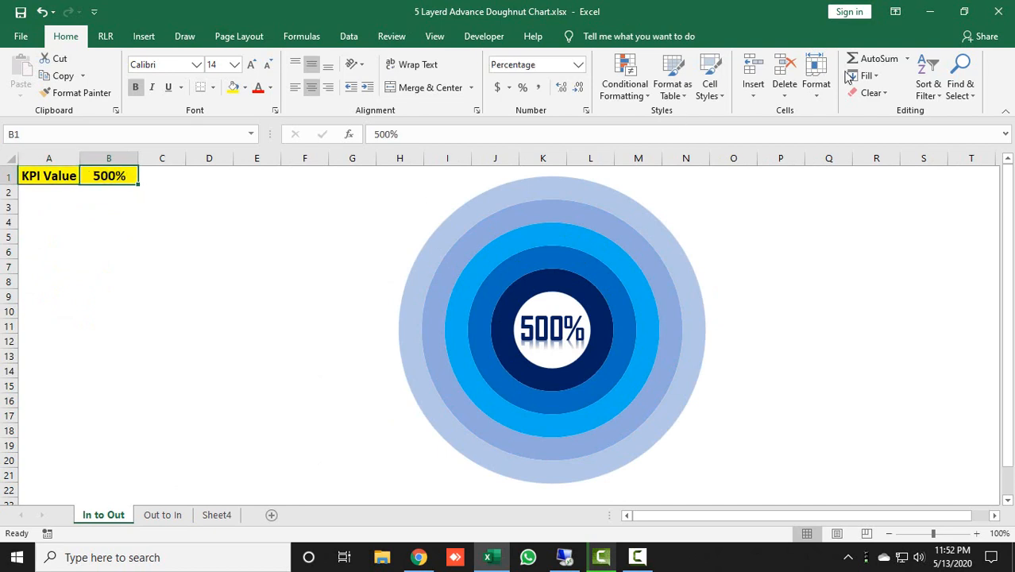
text(45%)
key(Return)
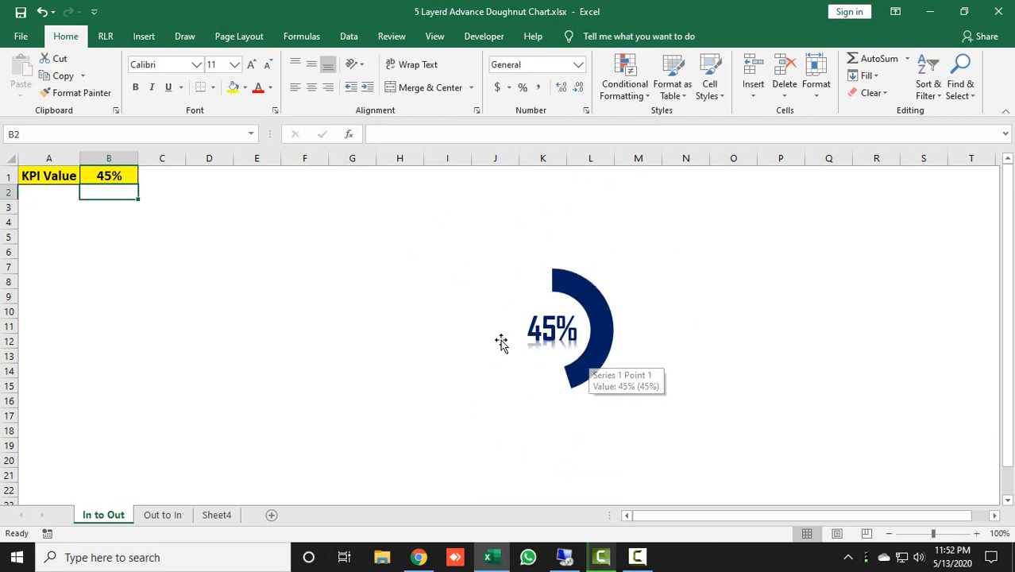
click(129, 177)
text(145)
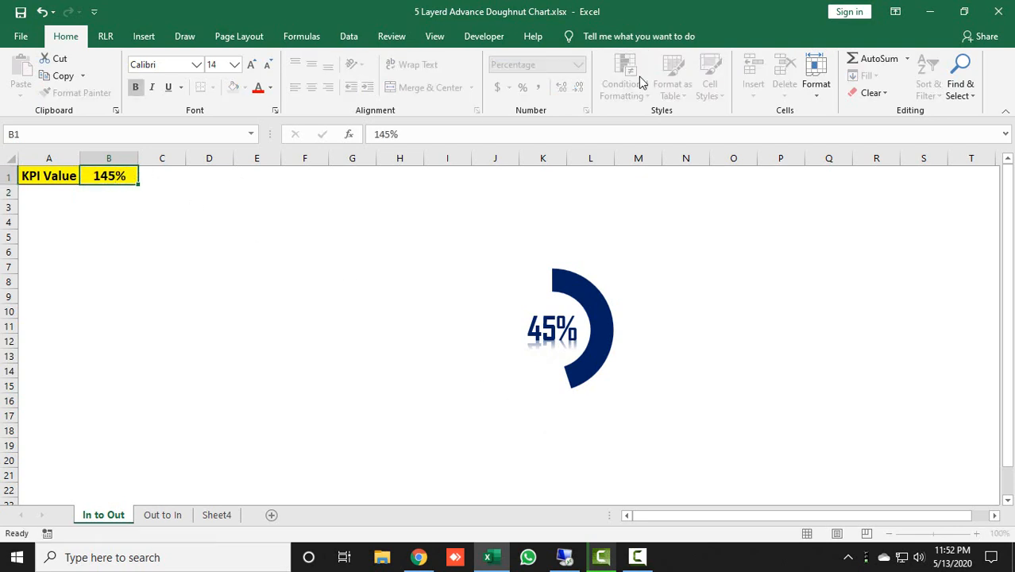
key(Return)
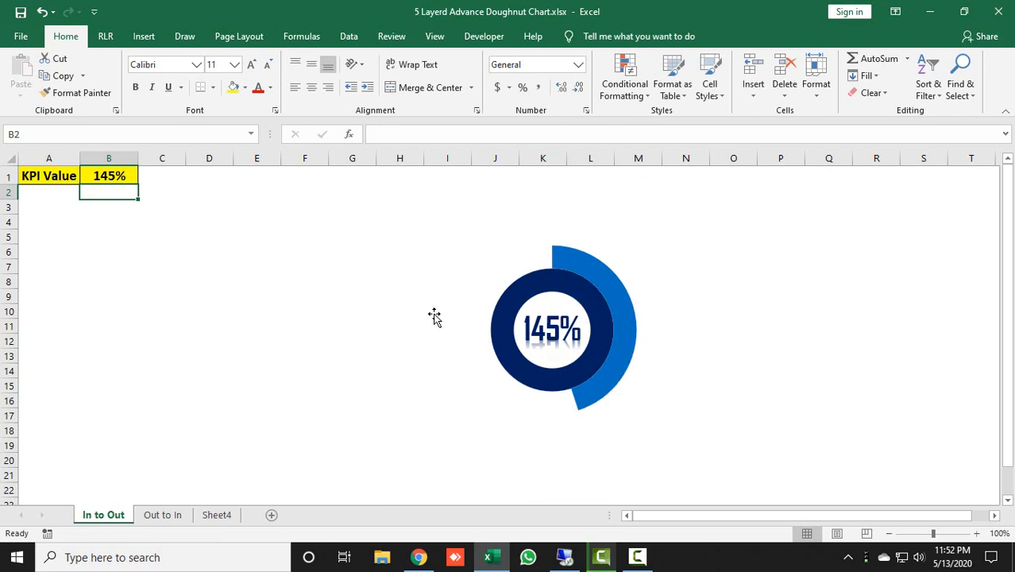
click(125, 175)
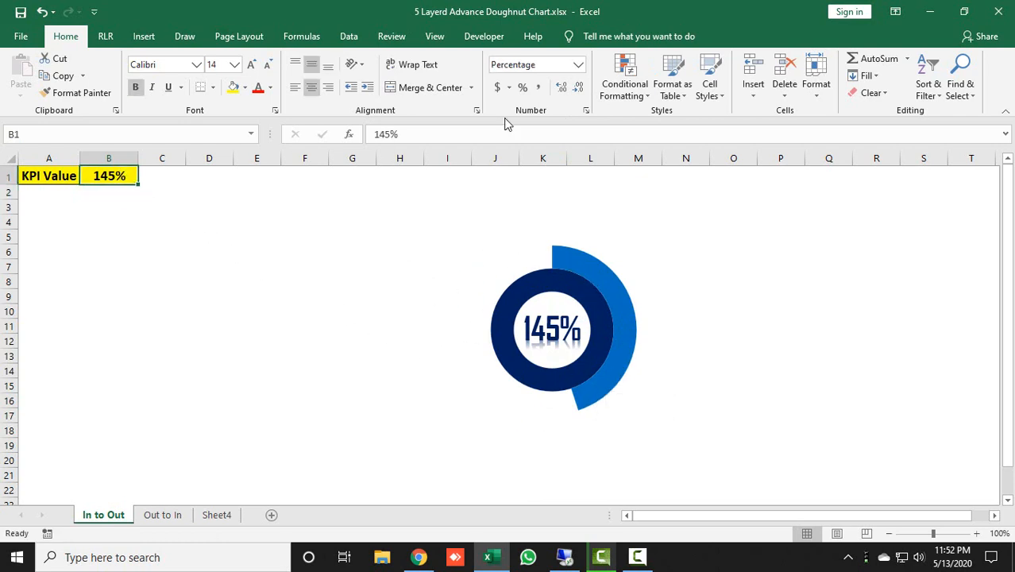
text(450)
key(Return)
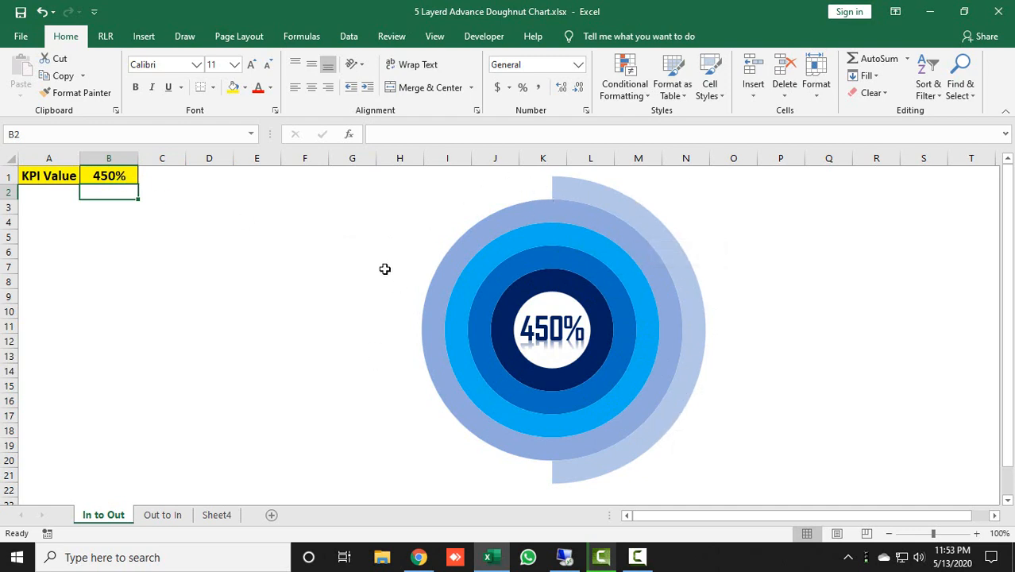
click(216, 515)
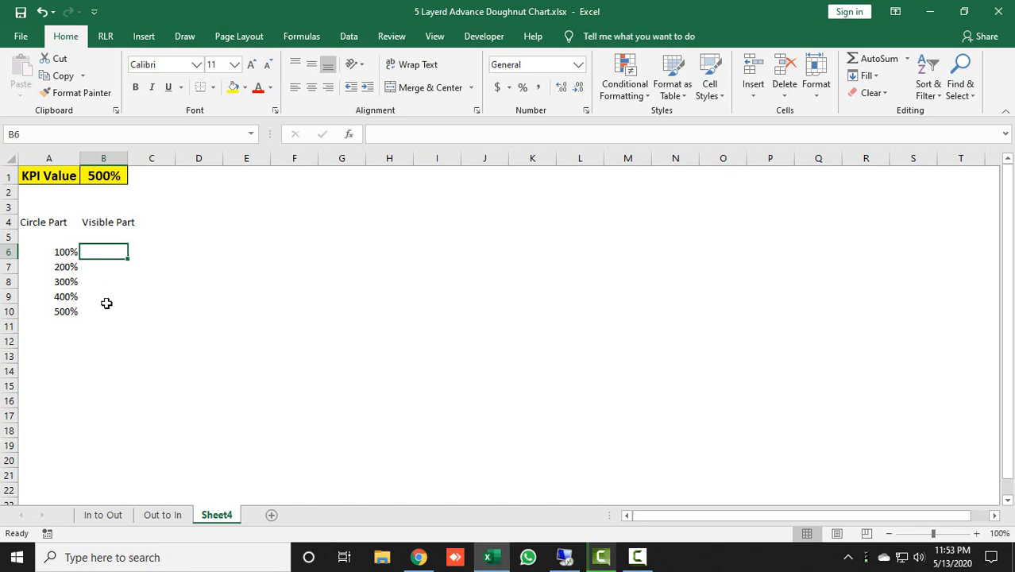
Enter the formula =IF($B$1>A6,1,IF($B$1>A5,A5,0)) in cell B6, the first Visible Part row of Sheet4
text(=IF()
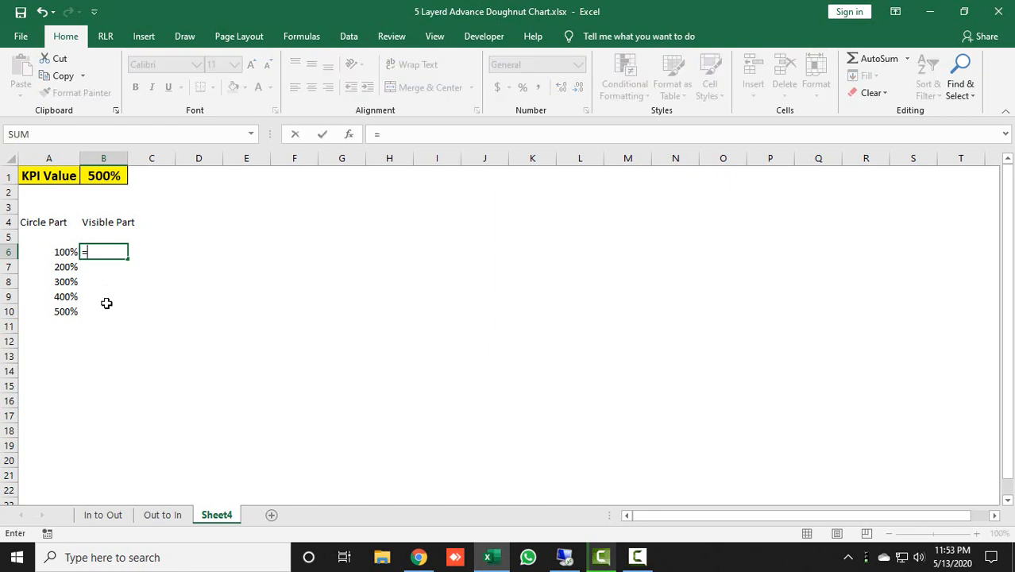
key(Up)
key(Up)
key(Up)
key(Up)
key(Up)
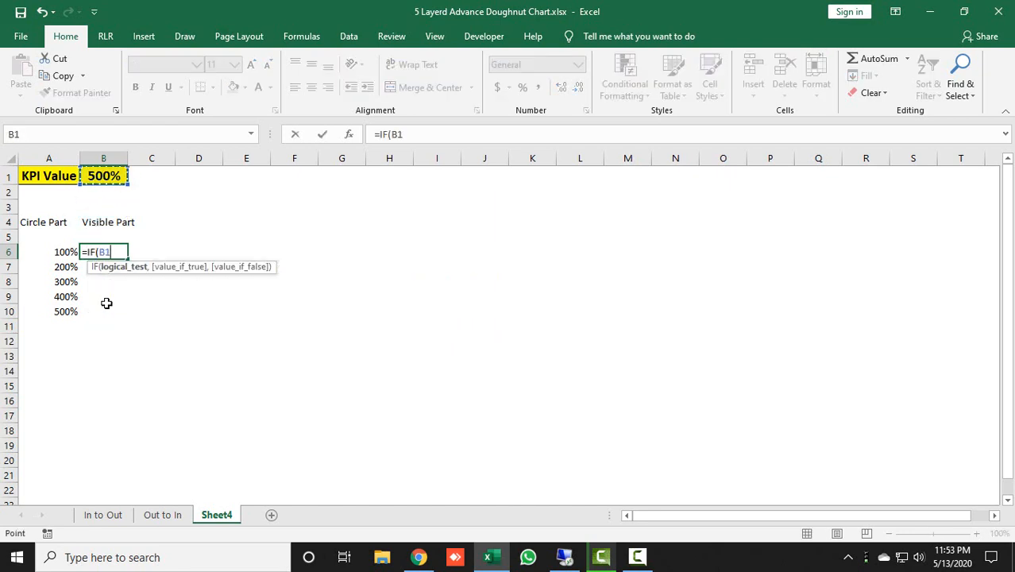
key(F4)
text(>)
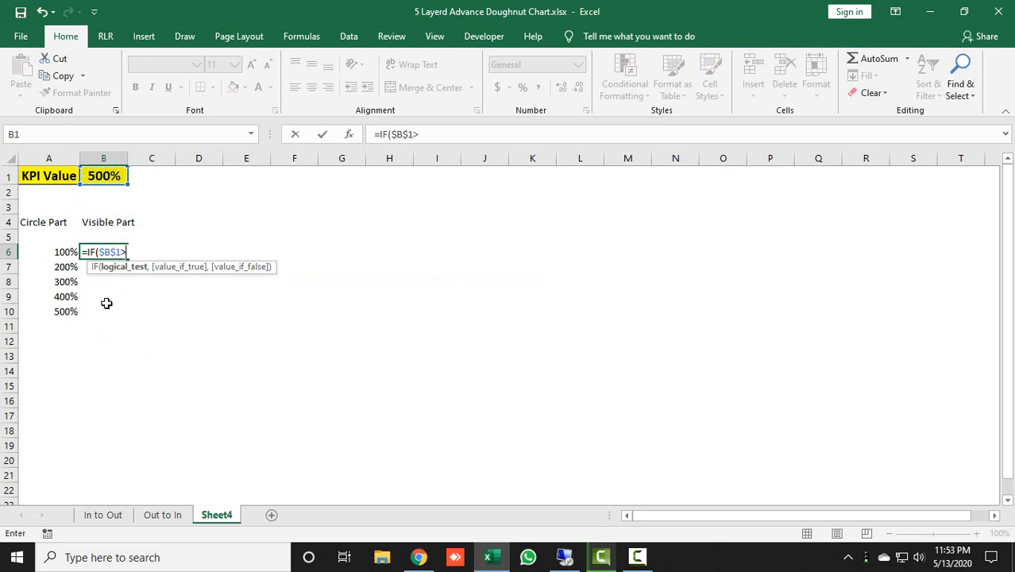
key(Left)
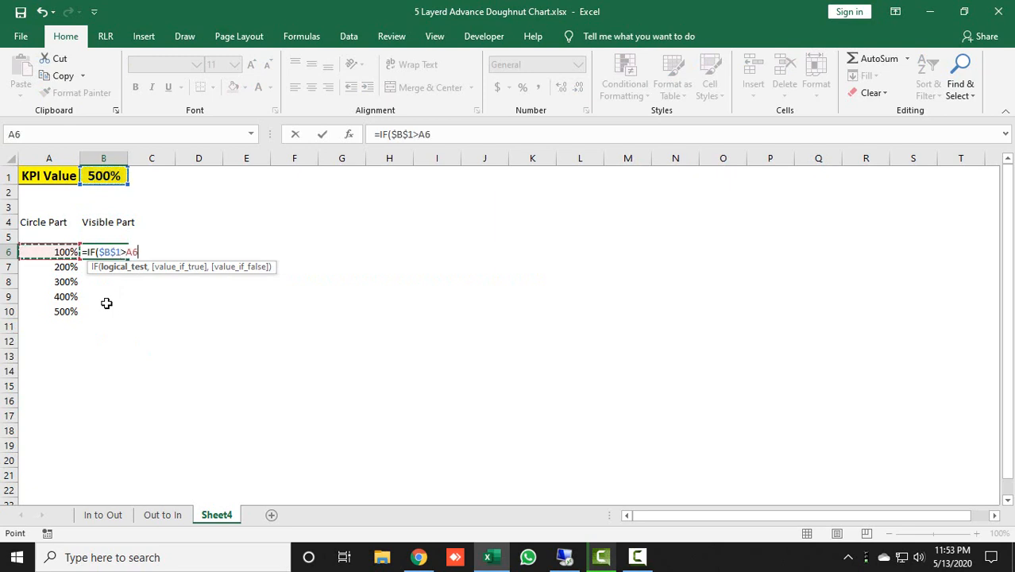
text(,)
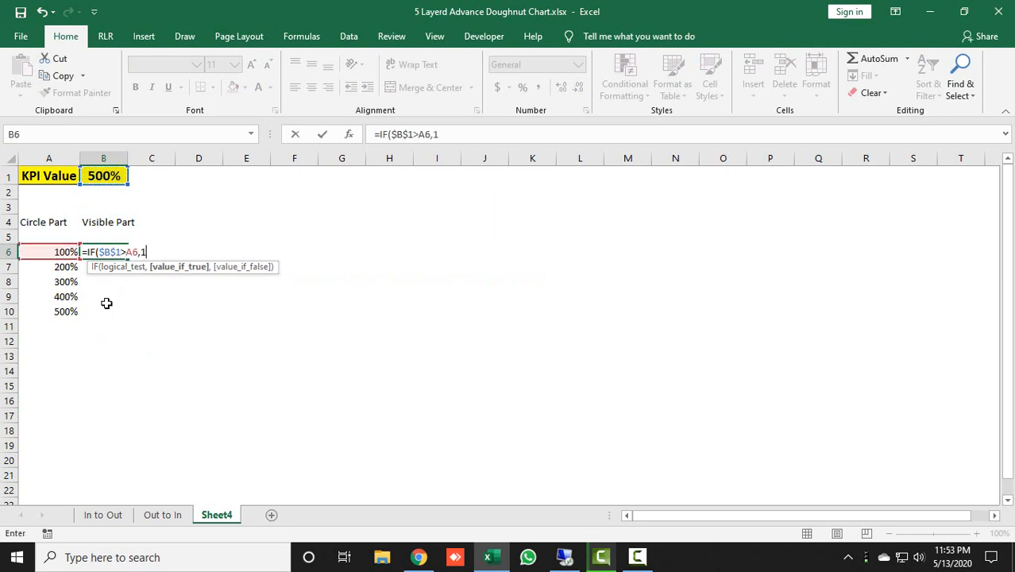
text(1,IF()
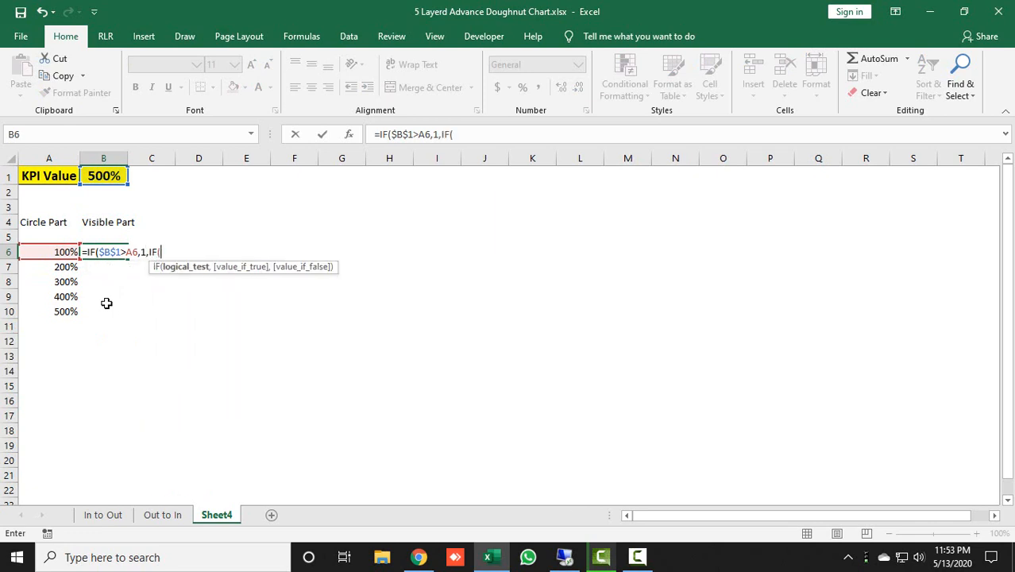
key(Up)
key(Up)
key(Up)
key(Up)
key(Up)
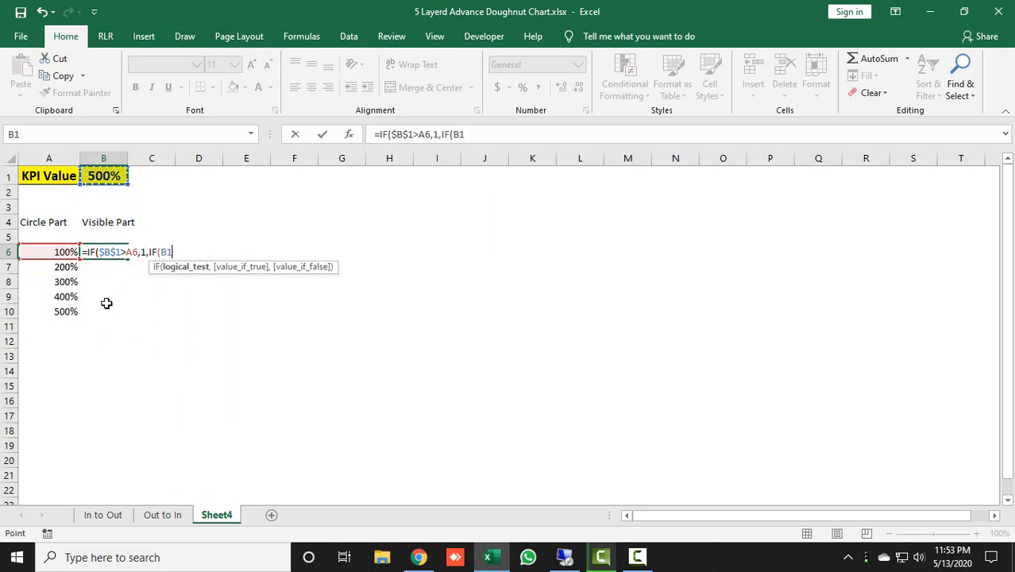
key(F4)
text(>)
key(Up)
key(Up)
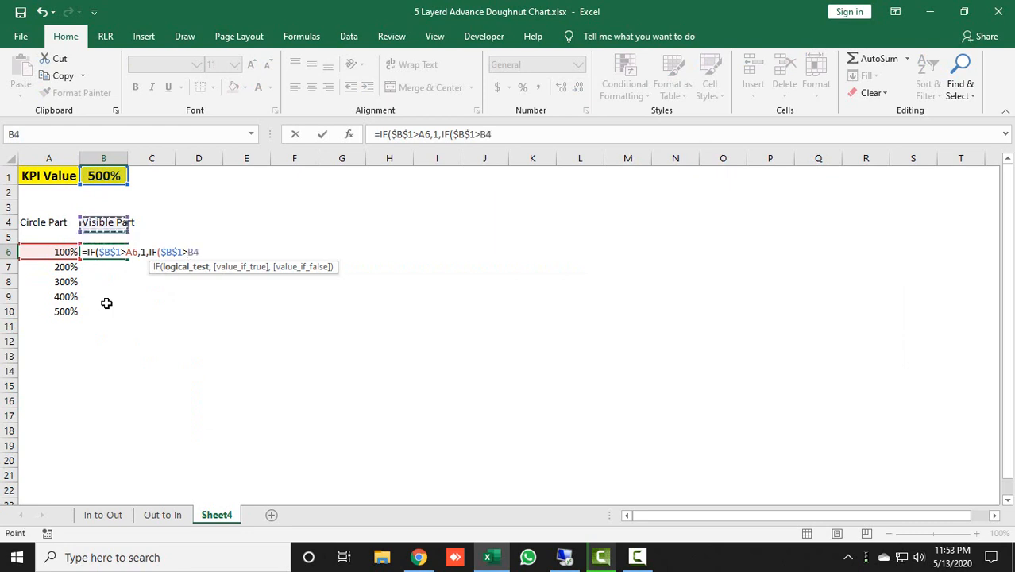
key(Left)
key(Down)
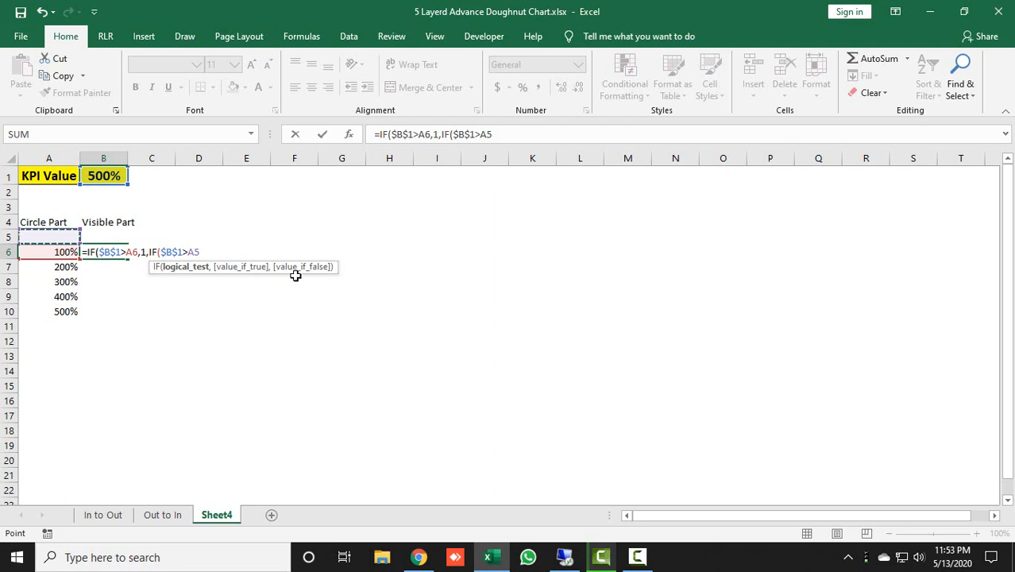
text(,)
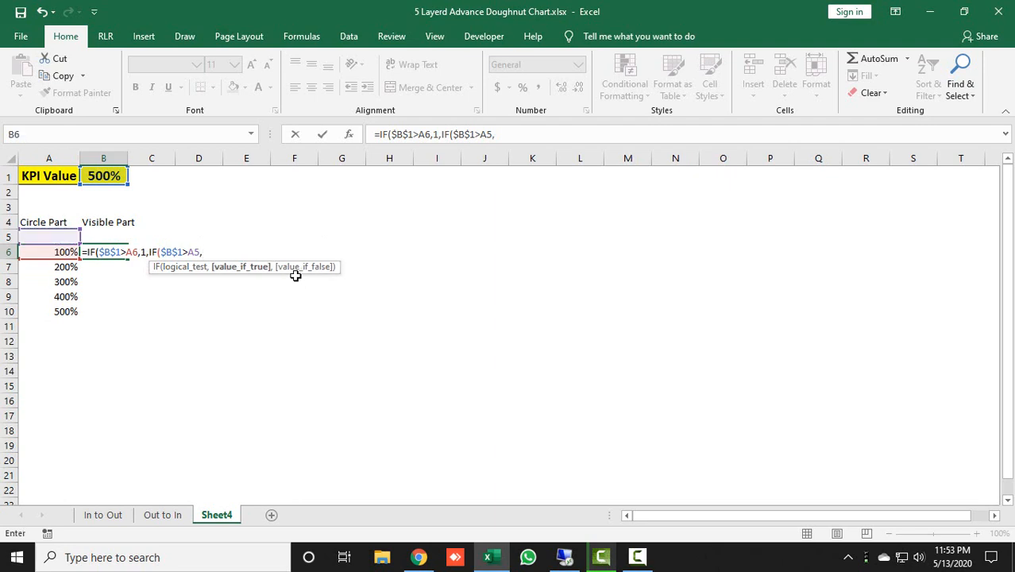
key(Up)
key(Up)
key(Up)
key(Up)
key(Up)
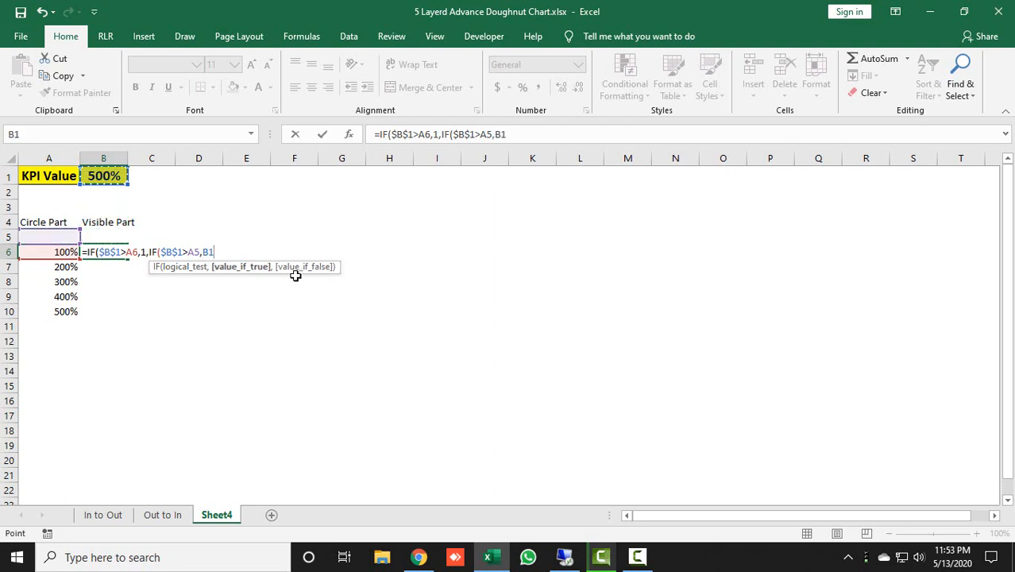
key(Left)
key(Down)
key(Down)
key(Down)
key(Down)
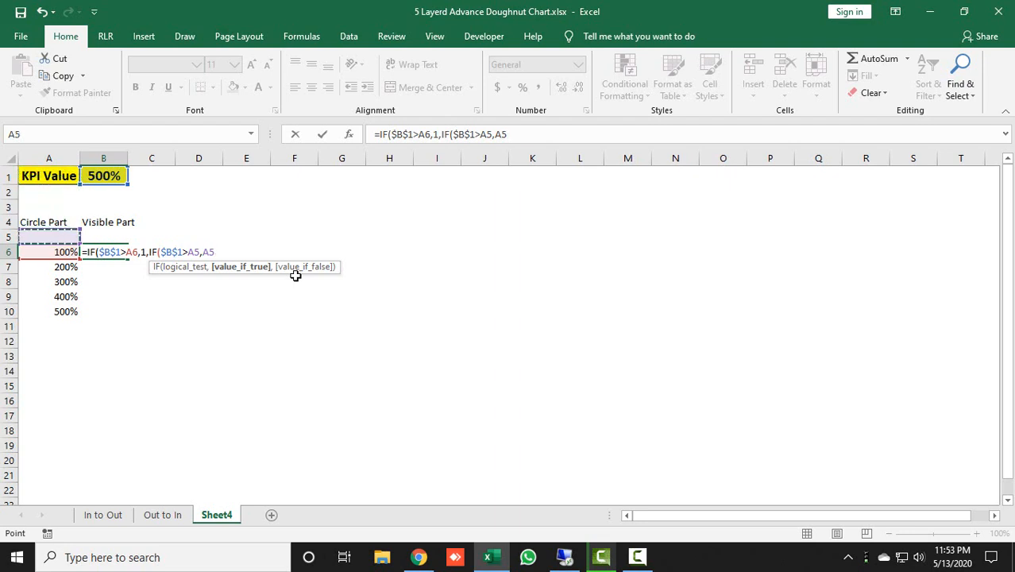
text(,0)
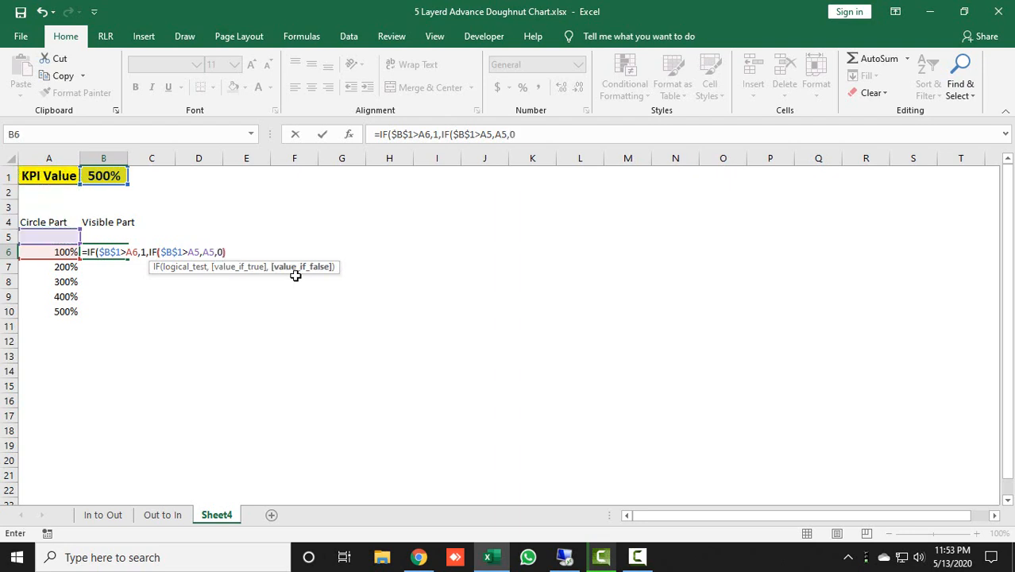
text())
key(Return)
Copy the Visible Part formula from B6 down through B10
key(Up)
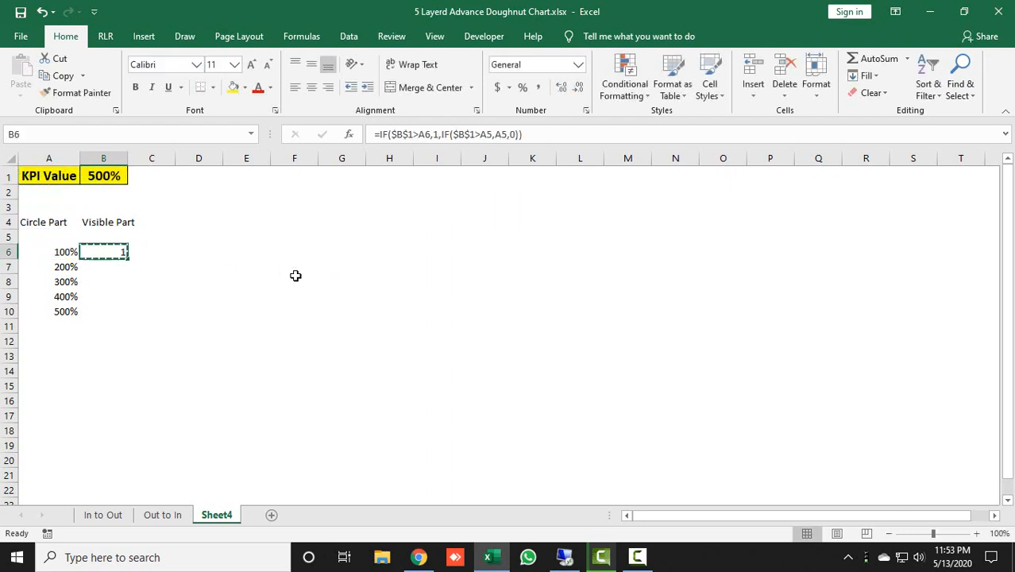
key(ctrl+c)
key(shift+Down)
key(shift+Down)
key(shift+Down)
key(shift+Down)
key(ctrl+v)
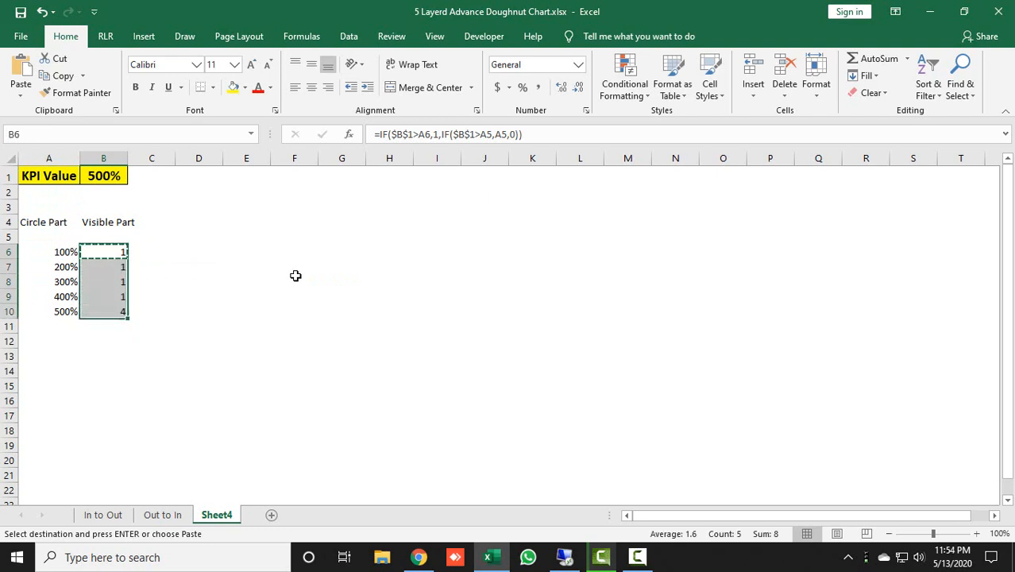
key(Escape)
key(Right)
key(Left)
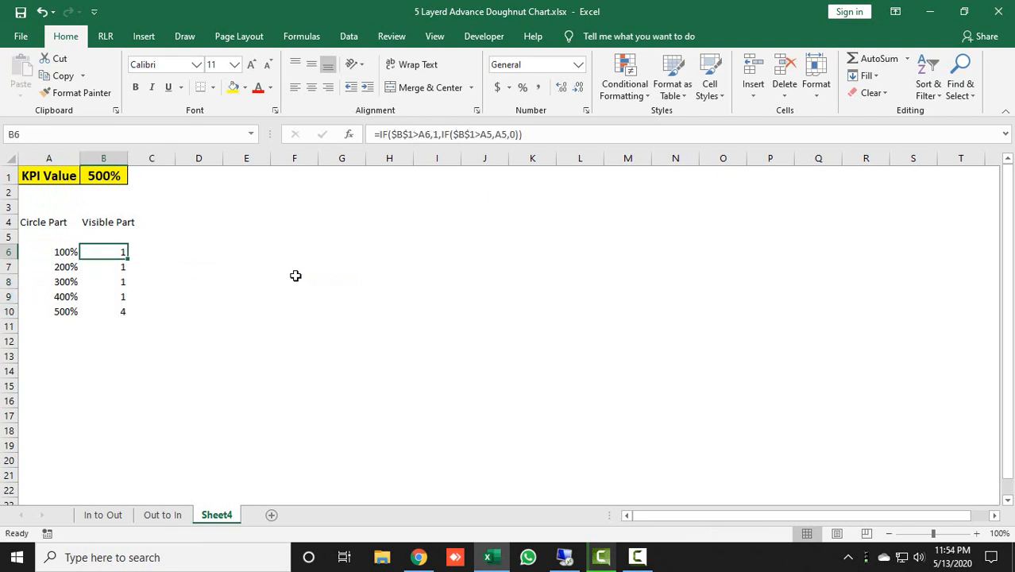
Format the range B6:C10, which includes the Visible Part values, as percentages
drag(102, 253, 129, 313)
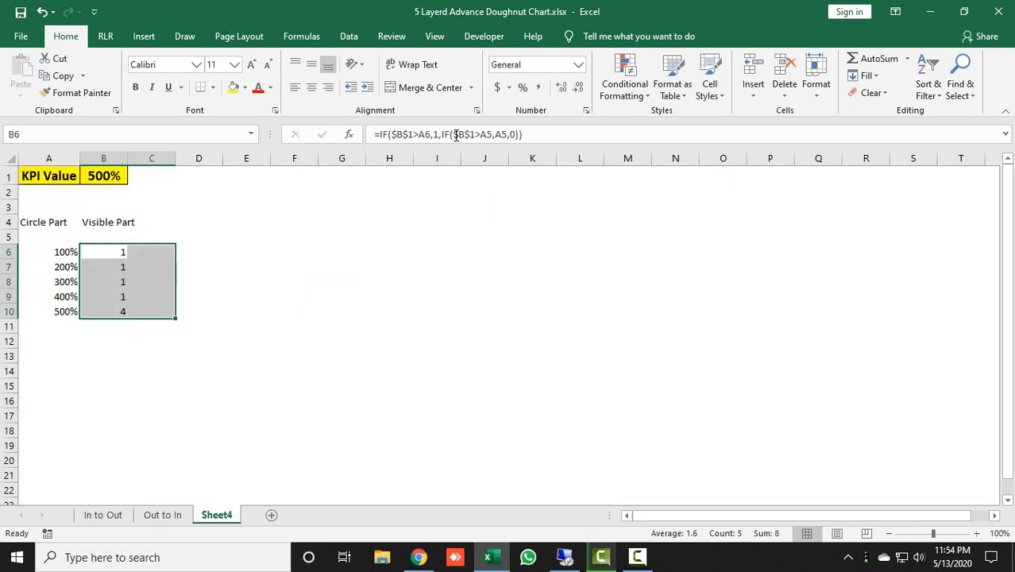
click(522, 92)
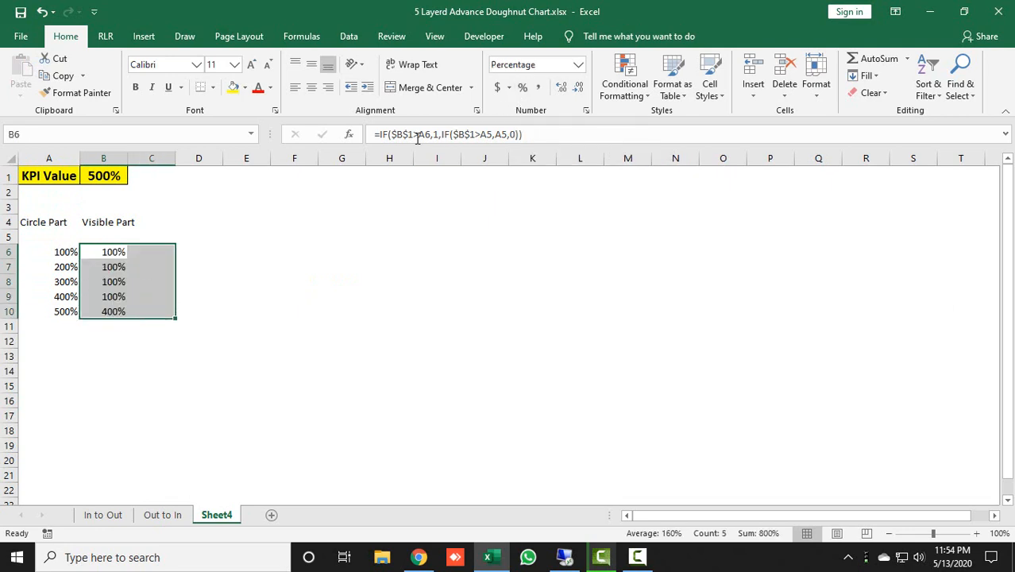
click(137, 278)
click(117, 250)
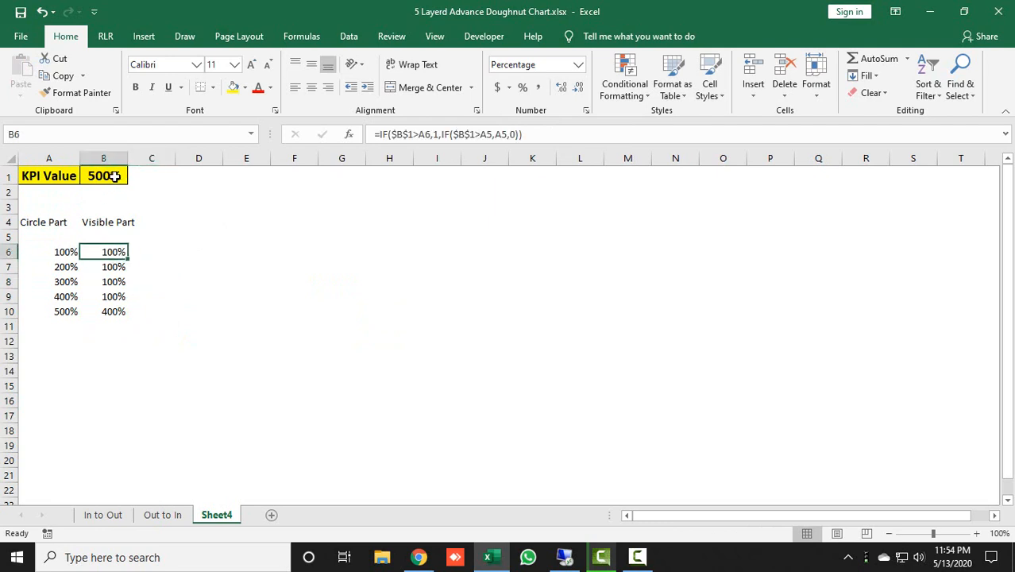
Set the KPI value in cell B1 of Sheet4 to 45% to test the Visible Part formulas
key(Up)
key(Up)
key(Up)
key(Up)
key(Up)
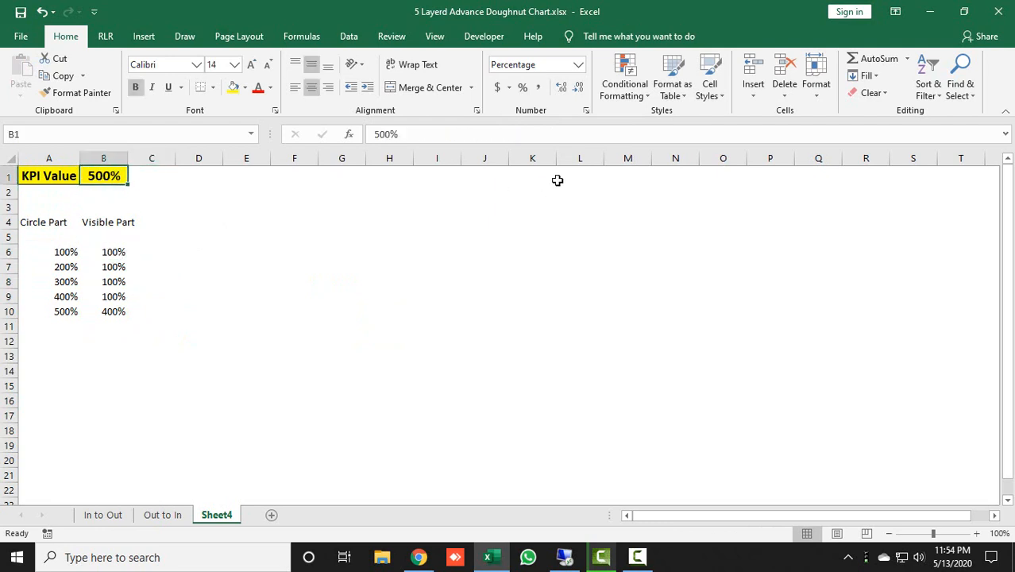
text(45%)
key(Return)
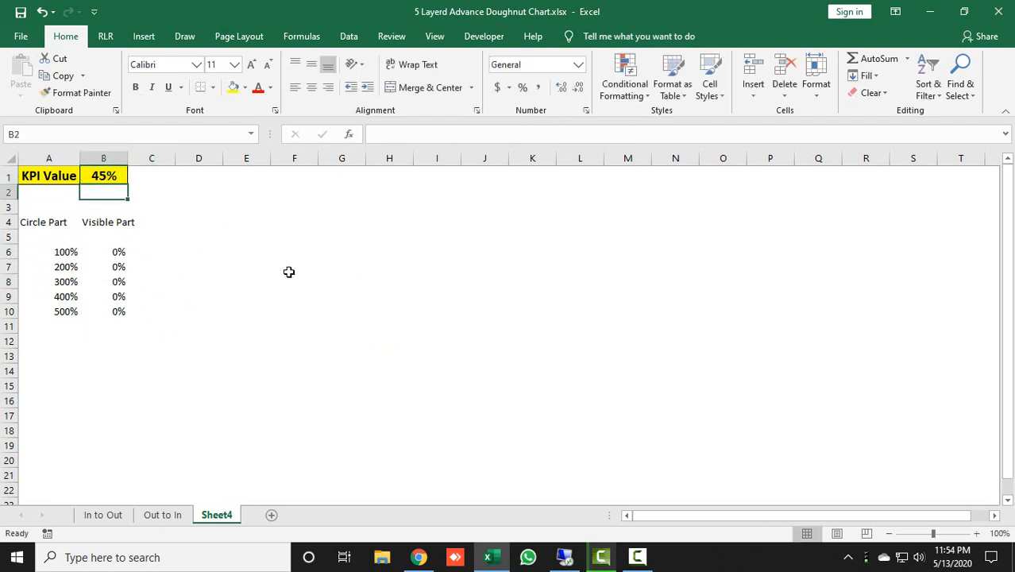
click(107, 176)
key(ctrl+c)
Replace the formula in B6 with =IF($B$1>A6,1,IF($B$1>A5,$B$1-A5,0)) so a partly filled ring shows the KPI remainder
click(116, 253)
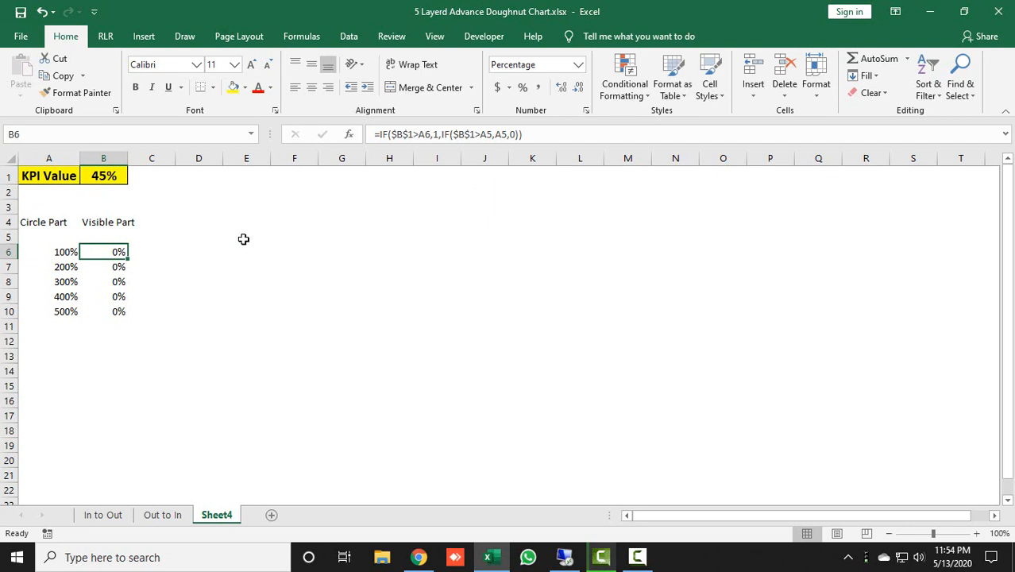
text(=)
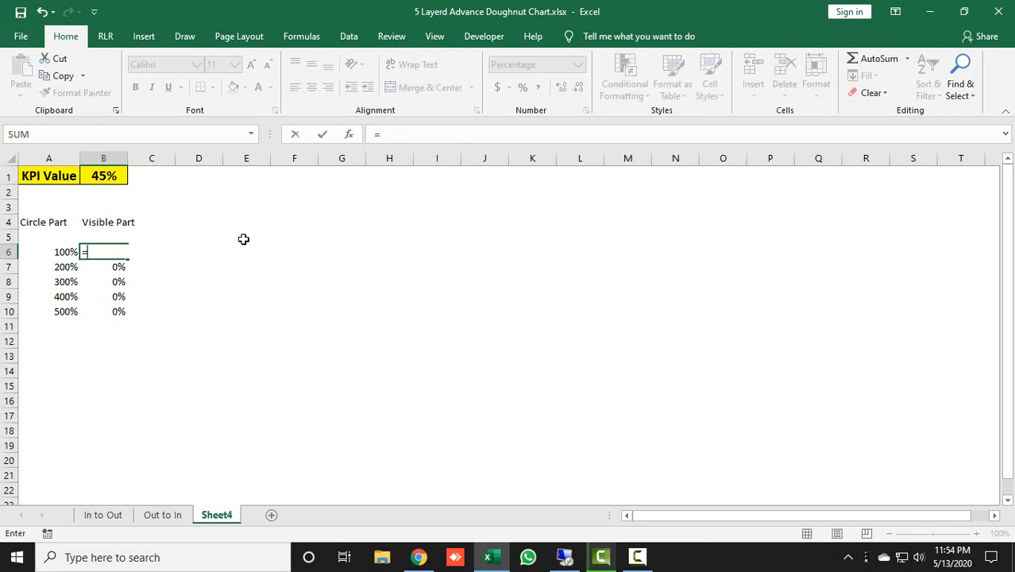
text(IF()
key(Up)
key(Up)
key(Up)
key(Up)
key(Up)
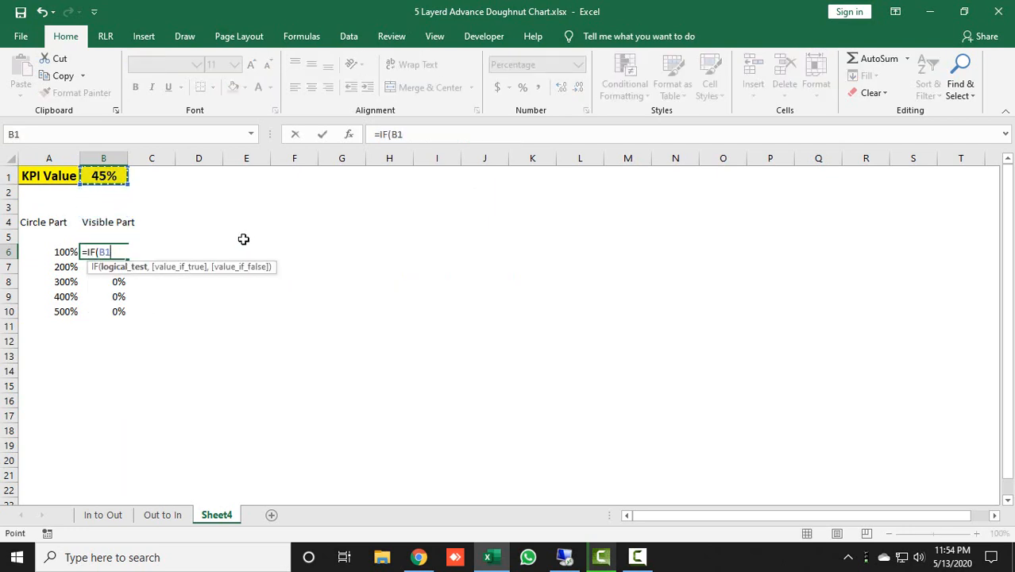
key(F4)
text(>)
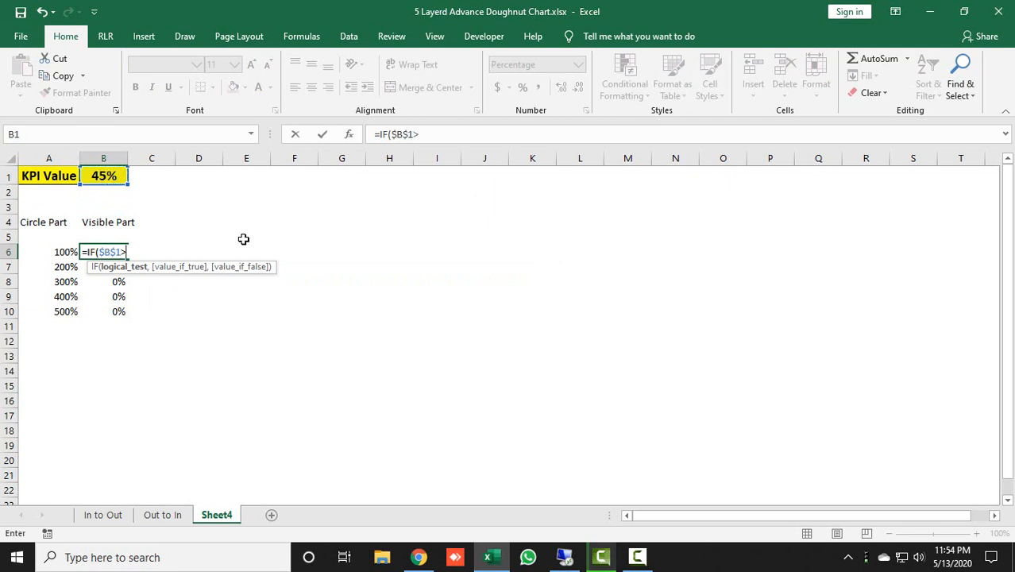
key(Left)
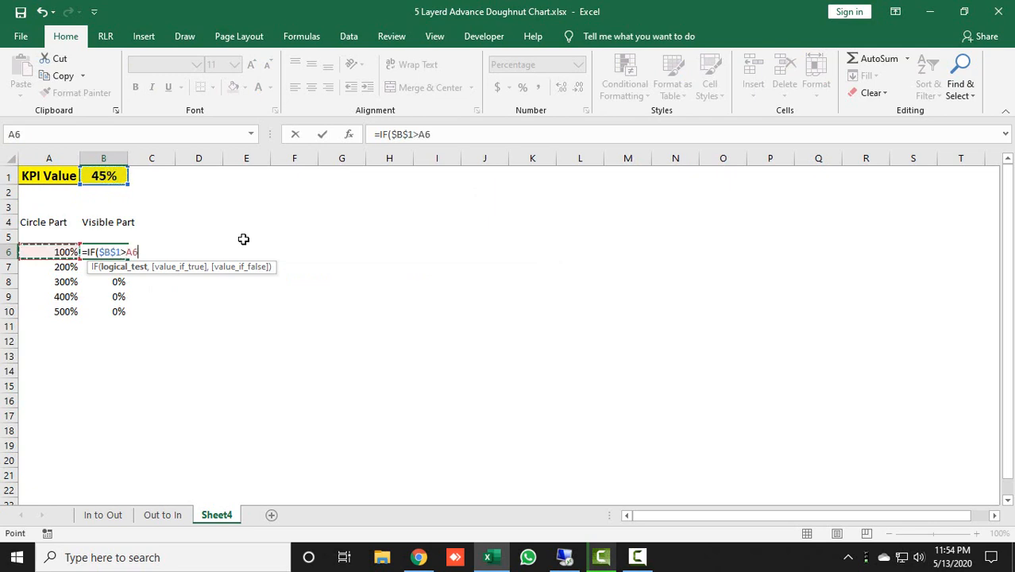
text(,1,IF()
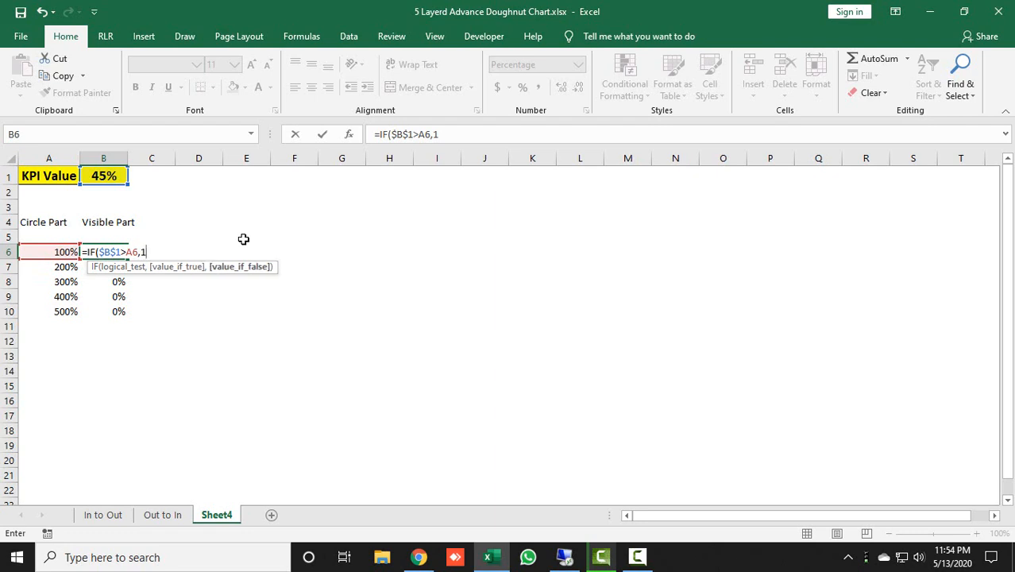
key(Up)
key(Up)
key(Up)
key(Up)
key(Up)
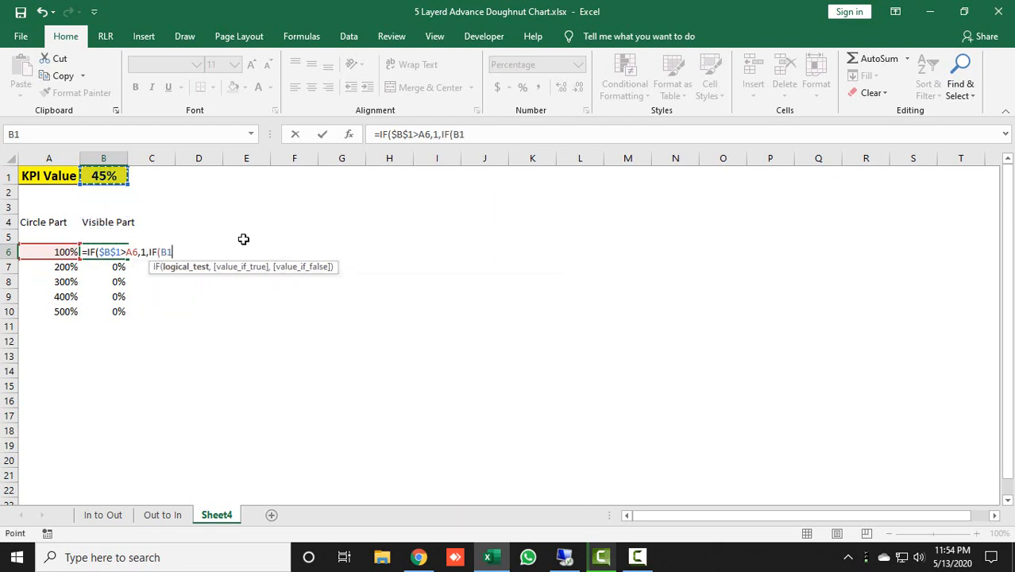
key(F4)
text(>)
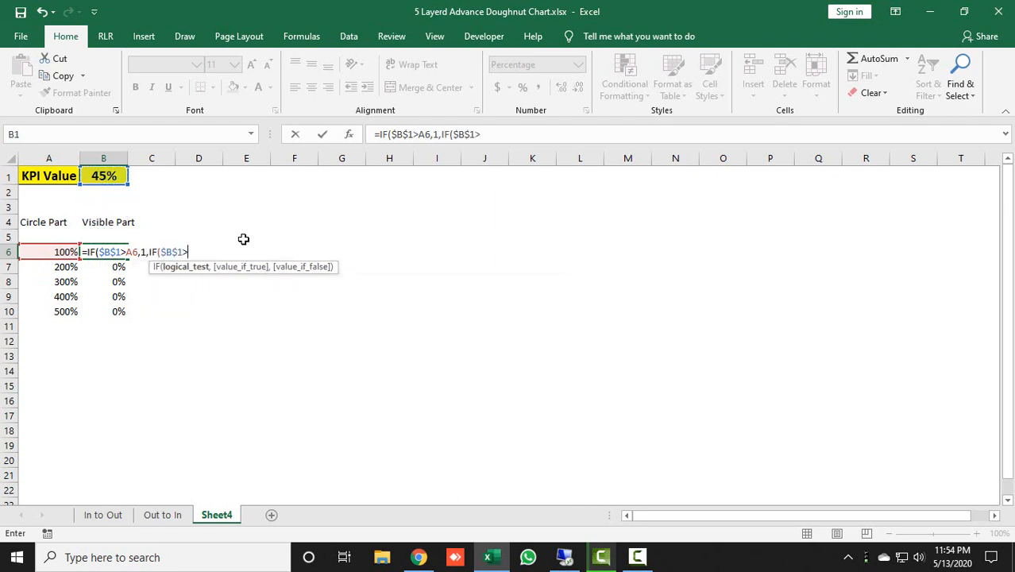
key(Left)
key(Up)
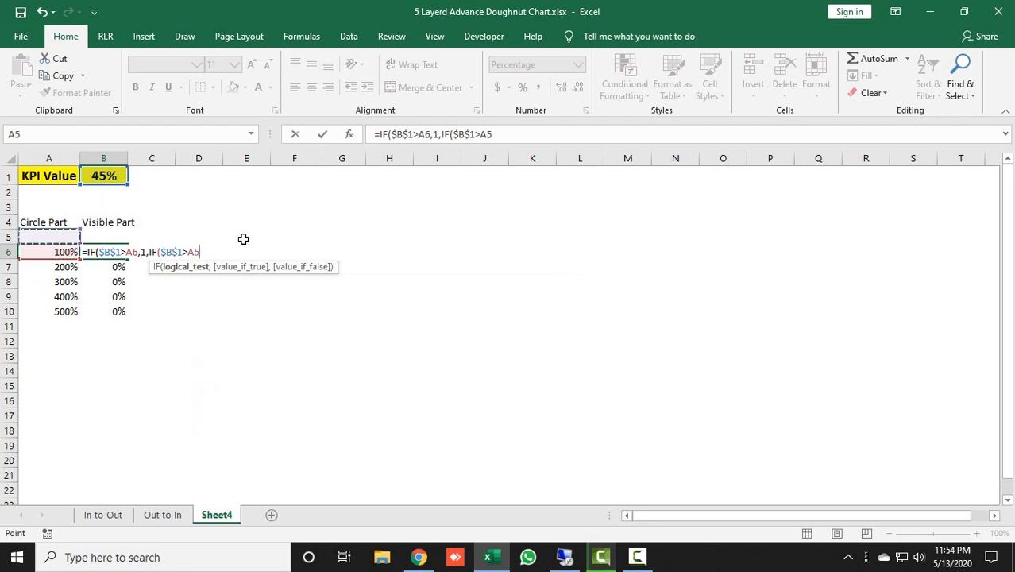
text(,)
key(Up)
key(Up)
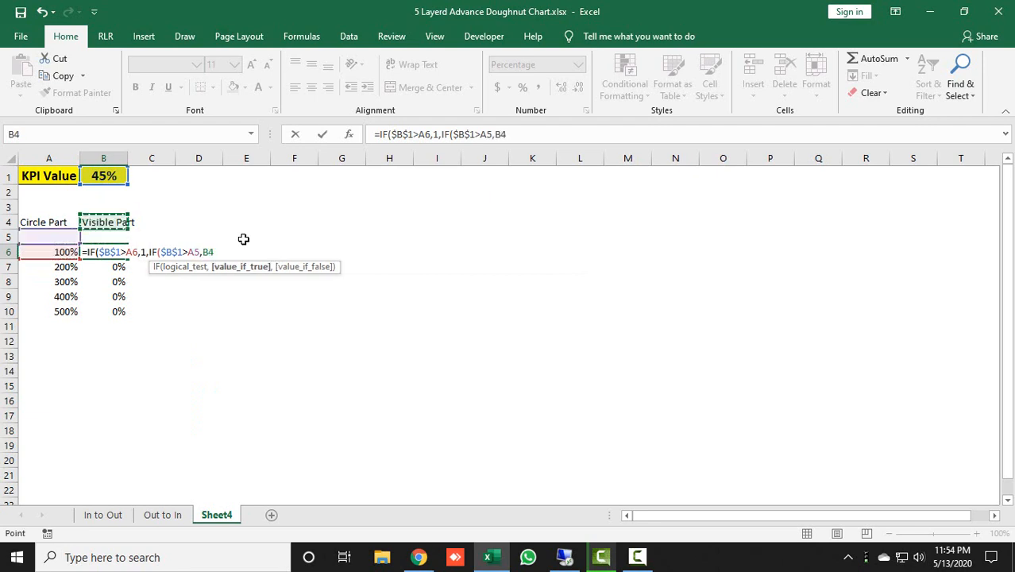
key(Up)
key(Up)
key(Up)
key(F4)
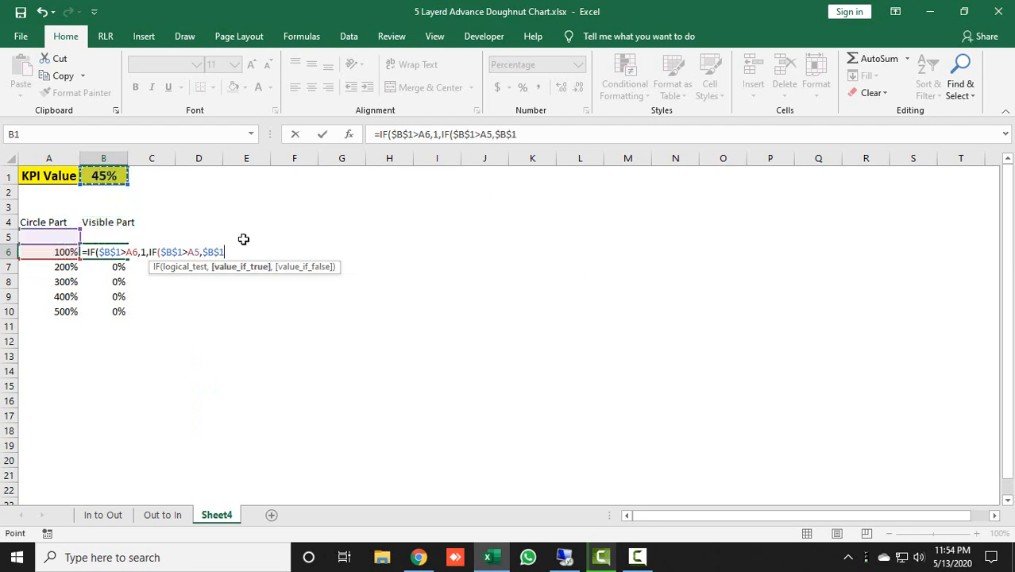
text(-)
key(Left)
key(Up)
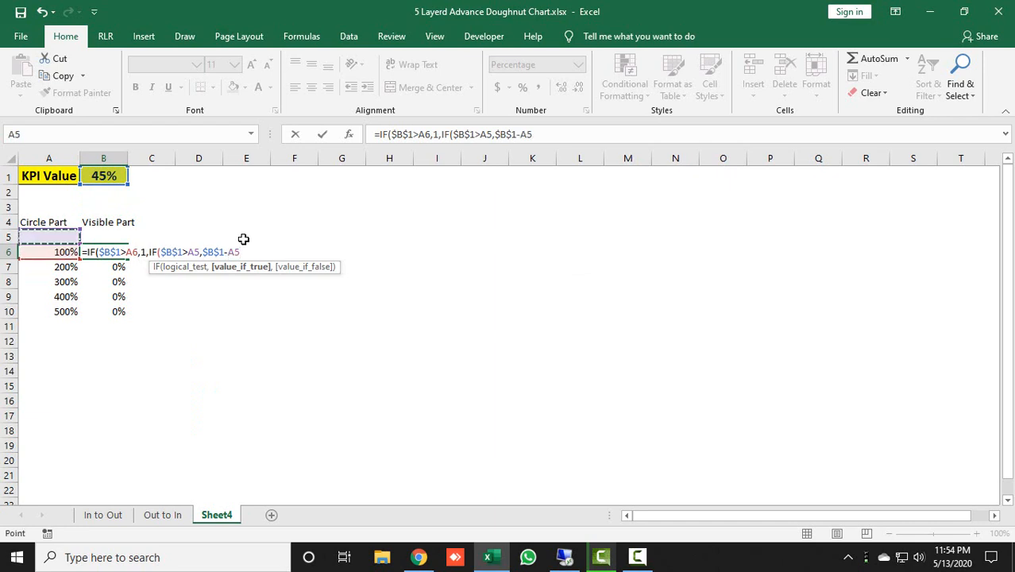
text(, 0)))
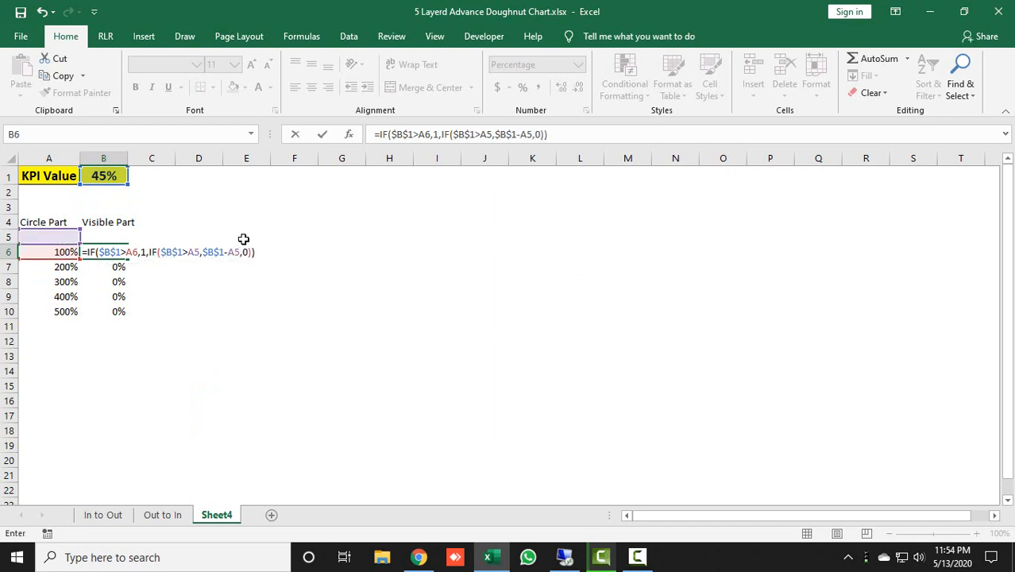
key(Return)
Copy the updated Visible Part formula from B6 down through B10
key(Up)
key(ctrl+c)
key(shift+Down)
key(shift+Down)
key(shift+Down)
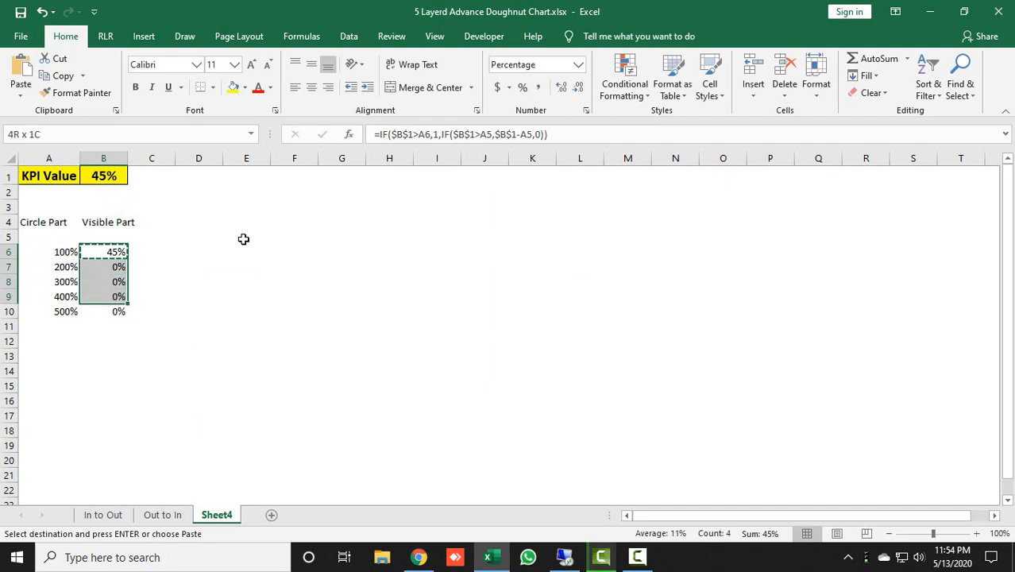
key(shift+Down)
key(ctrl+q)
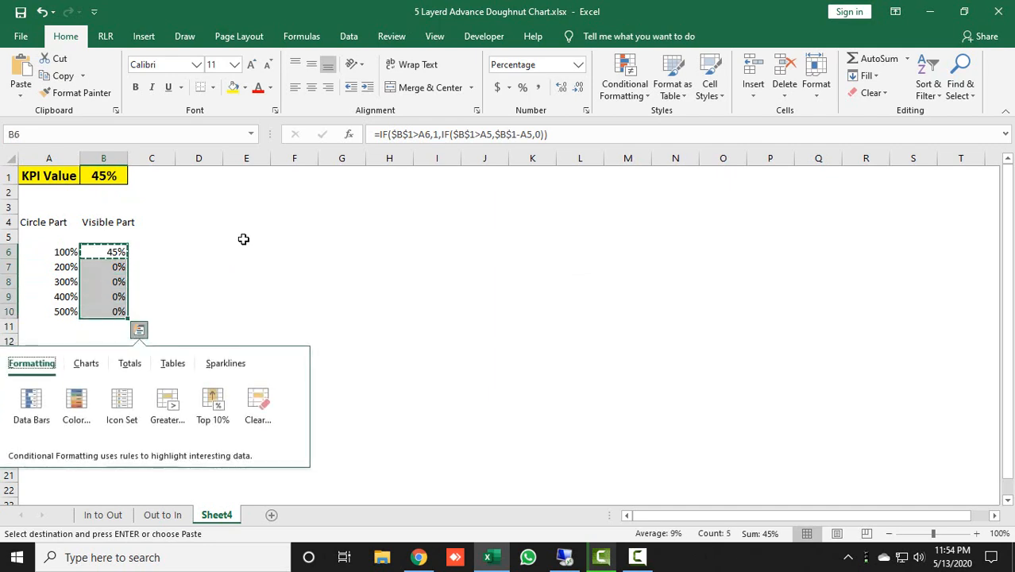
key(Escape)
key(ctrl+v)
key(Escape)
Set the KPI value in B1 to 170% to test the updated Visible Part formulas
key(Up)
key(Up)
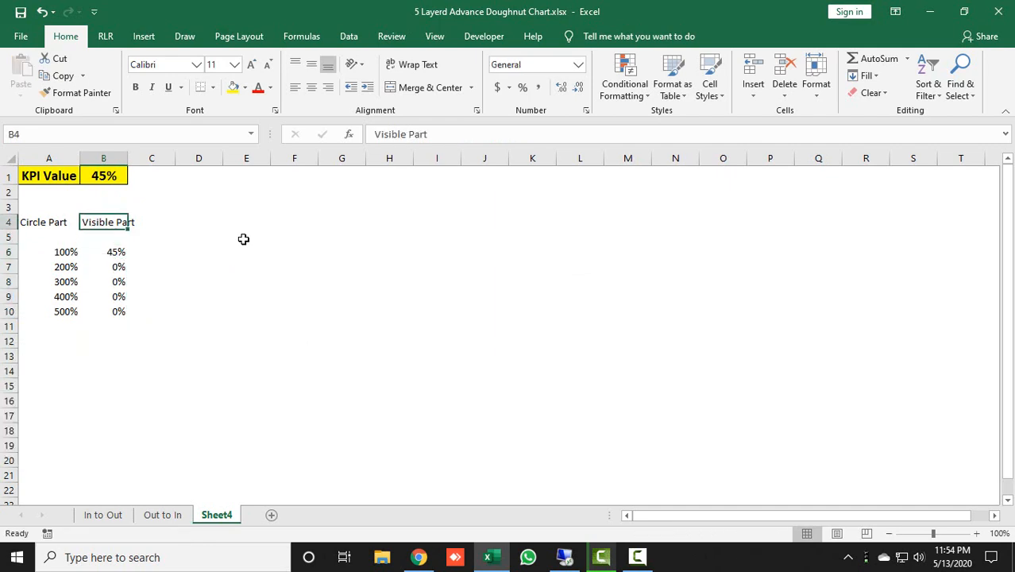
key(Down)
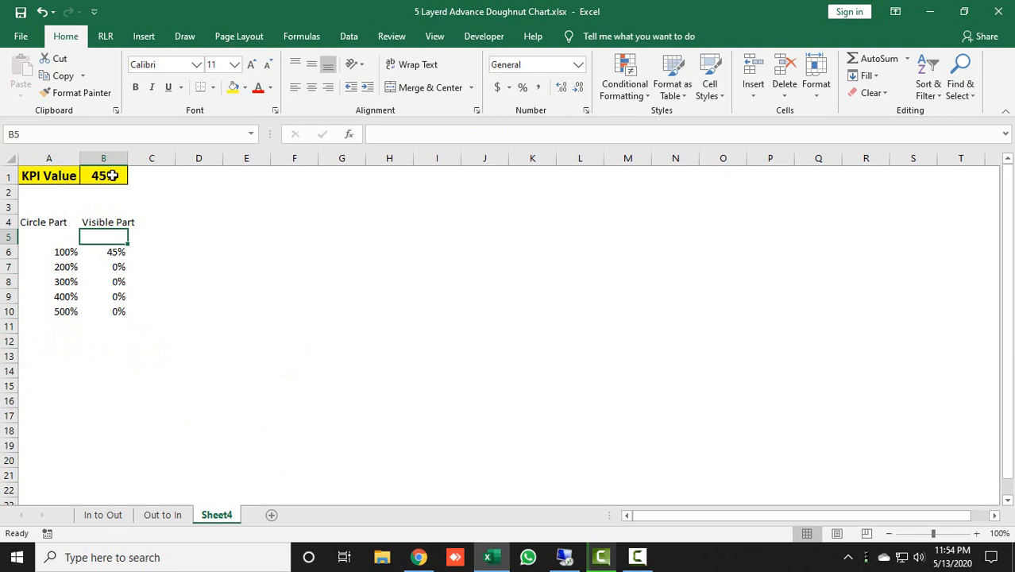
click(115, 252)
click(113, 176)
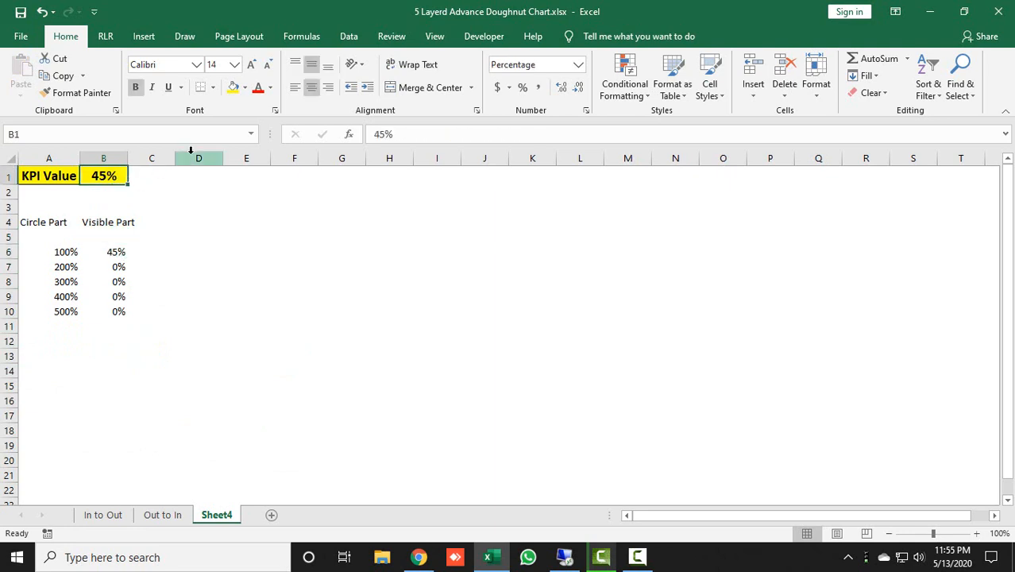
text(170)
key(Return)
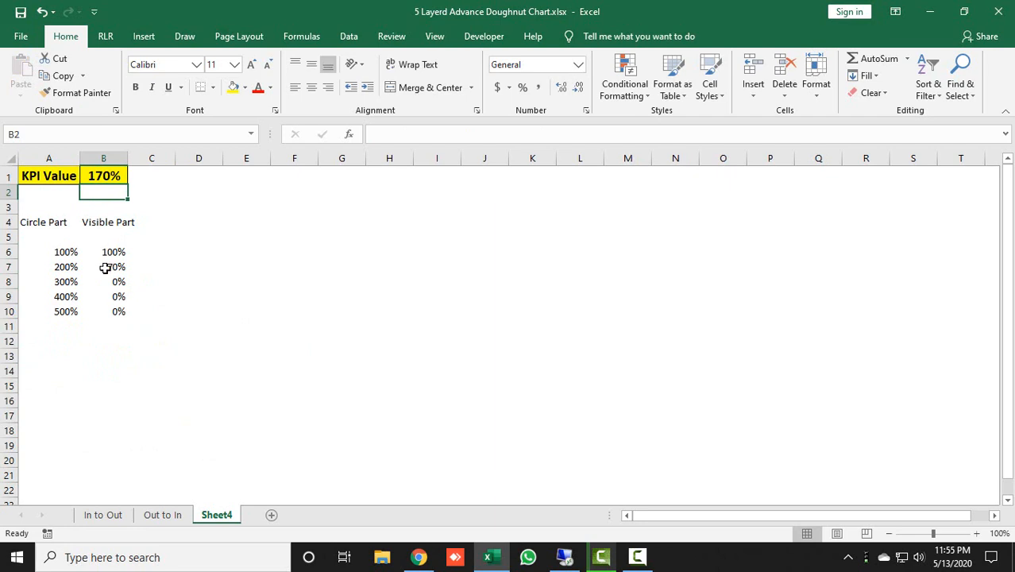
Set the KPI value in B1 to 340% and check the resulting Visible Part values in B6:B9
click(125, 175)
text(340)
key(Return)
drag(104, 252, 102, 279)
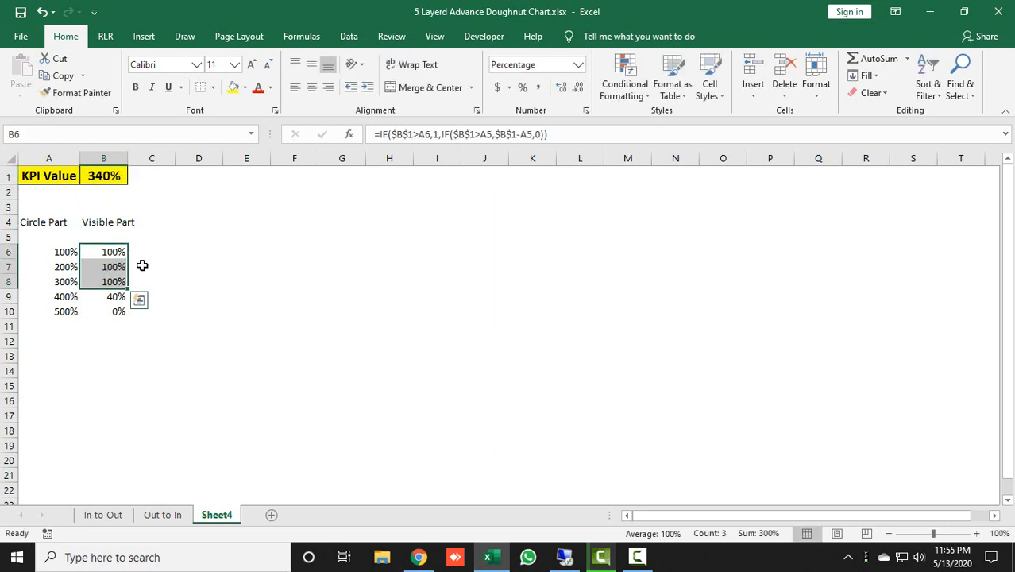
click(126, 296)
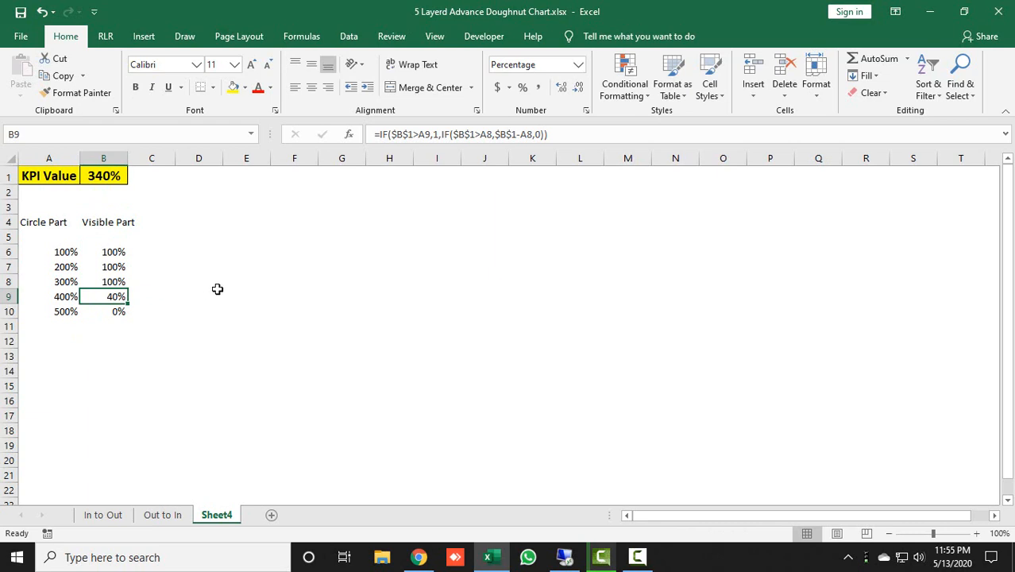
Add the column header "Transparent Part" in cell C4
click(159, 223)
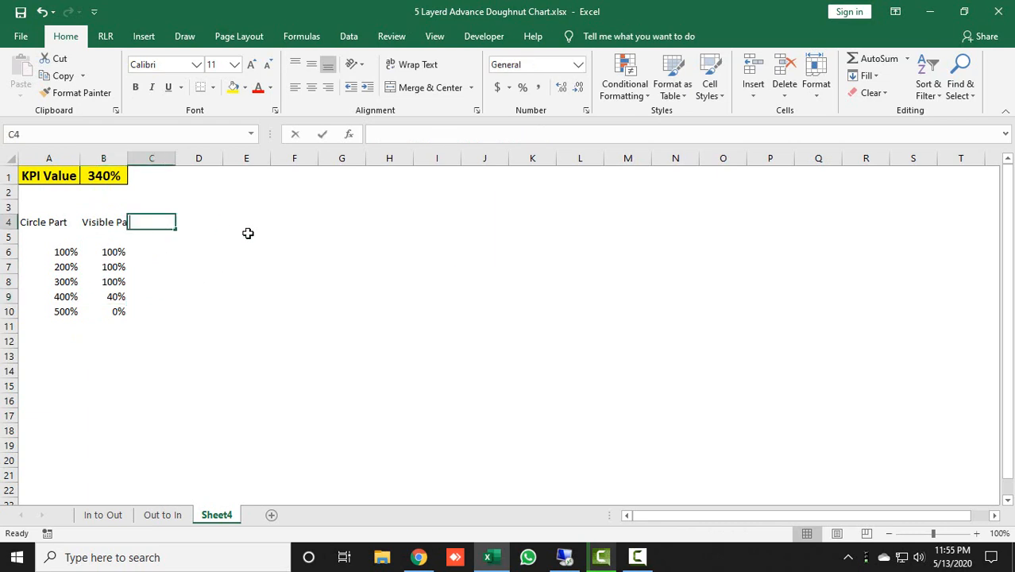
text(Transparent)
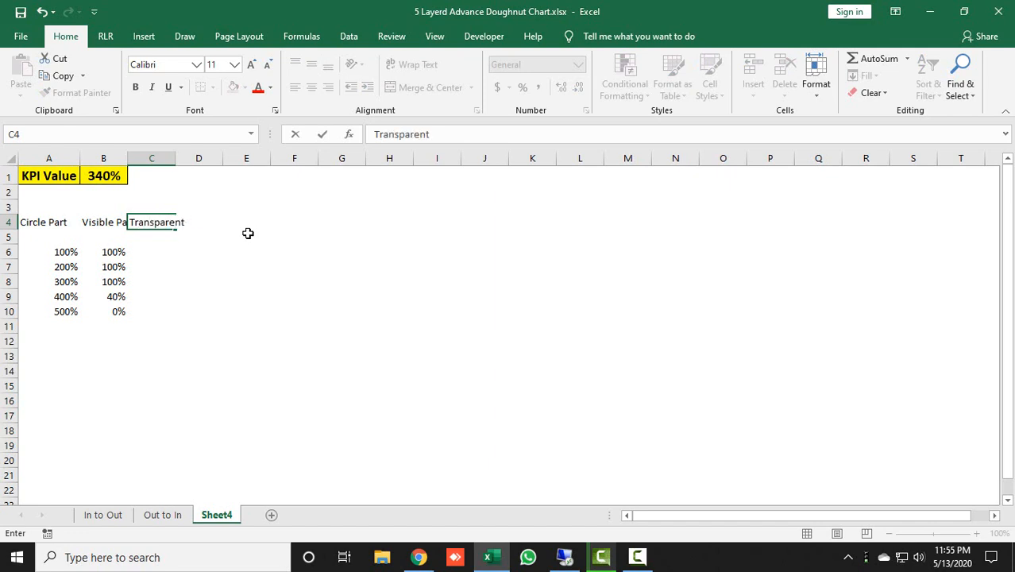
text( Part)
key(Return)
key(Down)
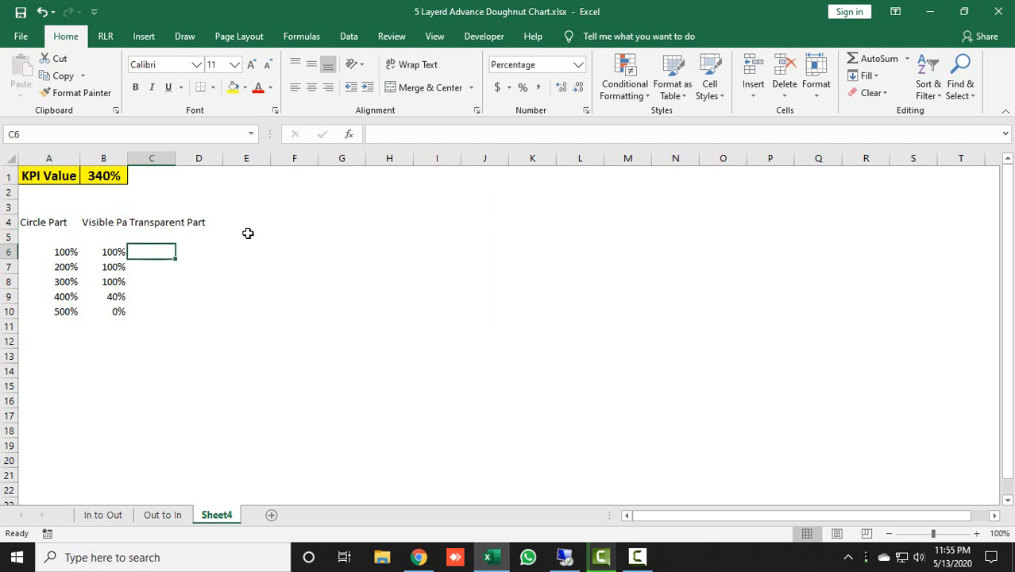
Enter the formula =1-B6 in C6 to calculate the first ring's Transparent Part
key(Down)
key(Up)
text(=)
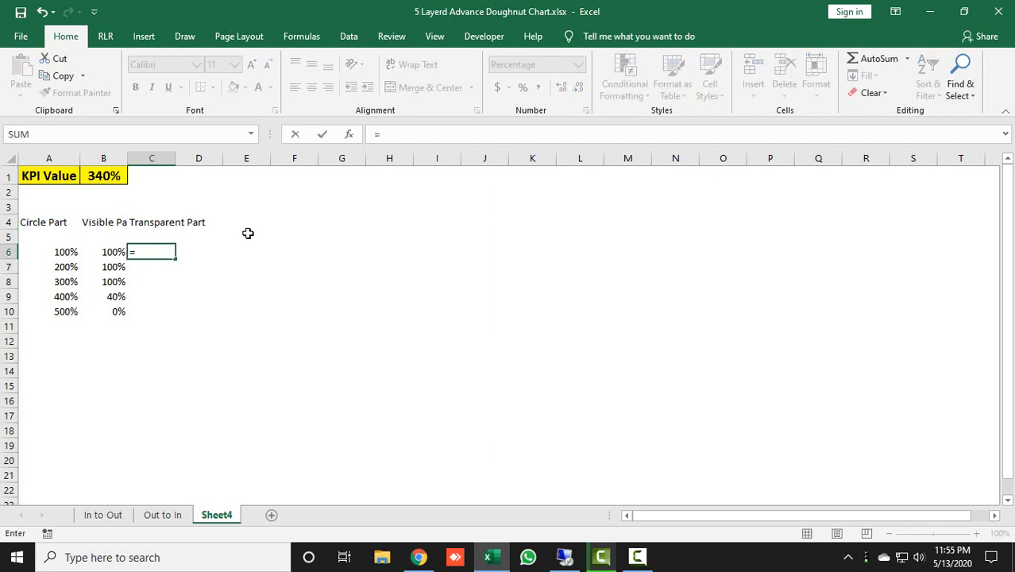
text(1-B6)
key(Return)
key(Up)
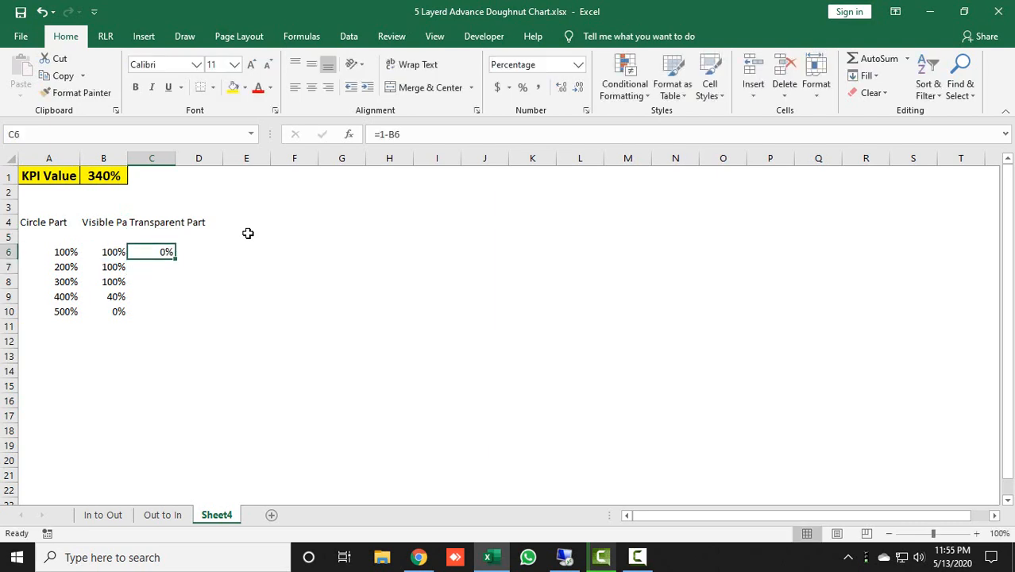
Copy the Transparent Part formula from C6 down through C10
key(ctrl+c)
key(shift+Down)
key(shift+Down)
key(shift+Down)
key(shift+Down)
key(Return)
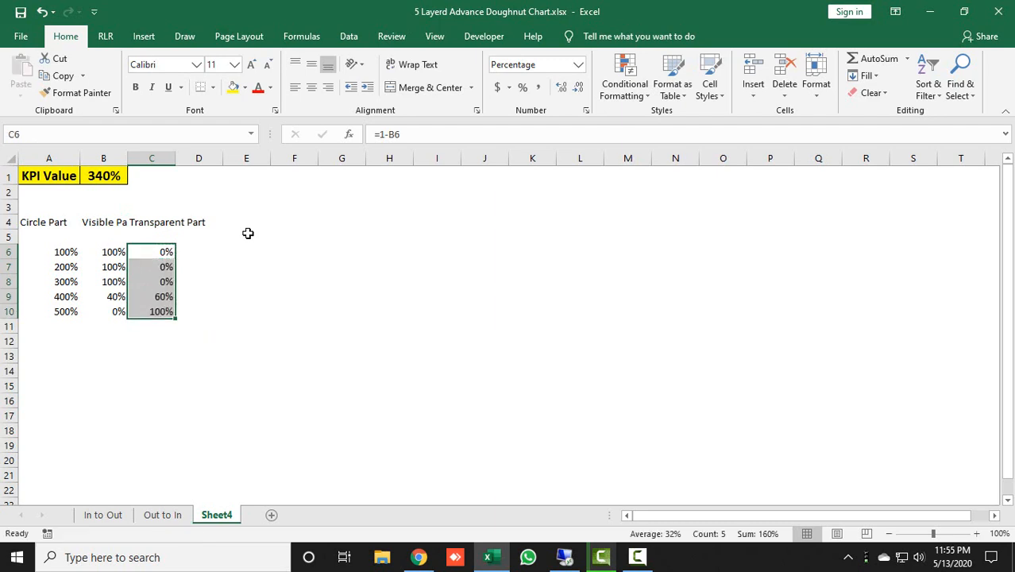
Widen column B slightly and insert a doughnut chart based on the range B6:C10
key(Left)
key(shift+Right)
key(shift+Down)
key(shift+Down)
key(shift+Down)
key(shift+Down)
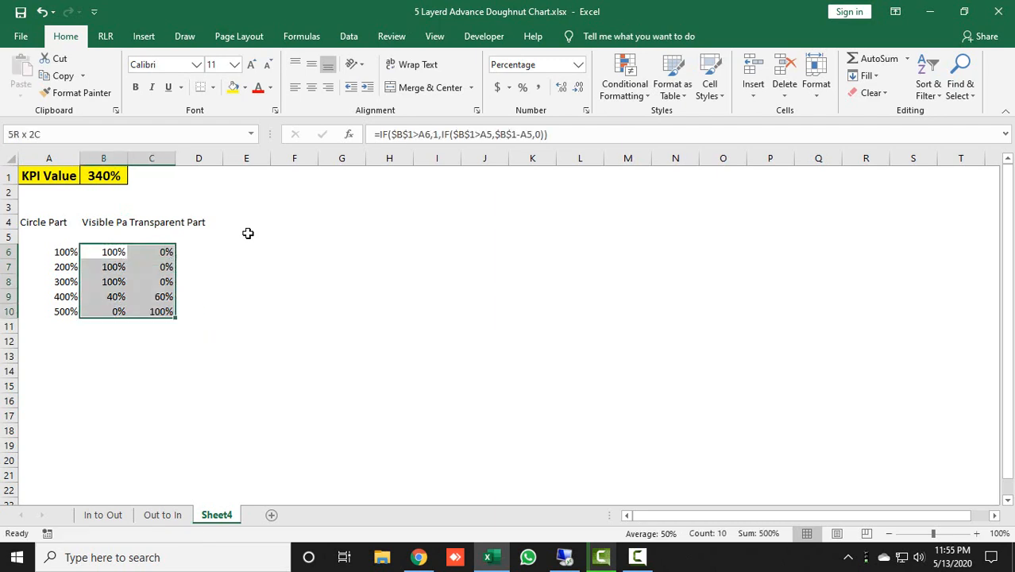
drag(128, 158, 138, 158)
click(141, 34)
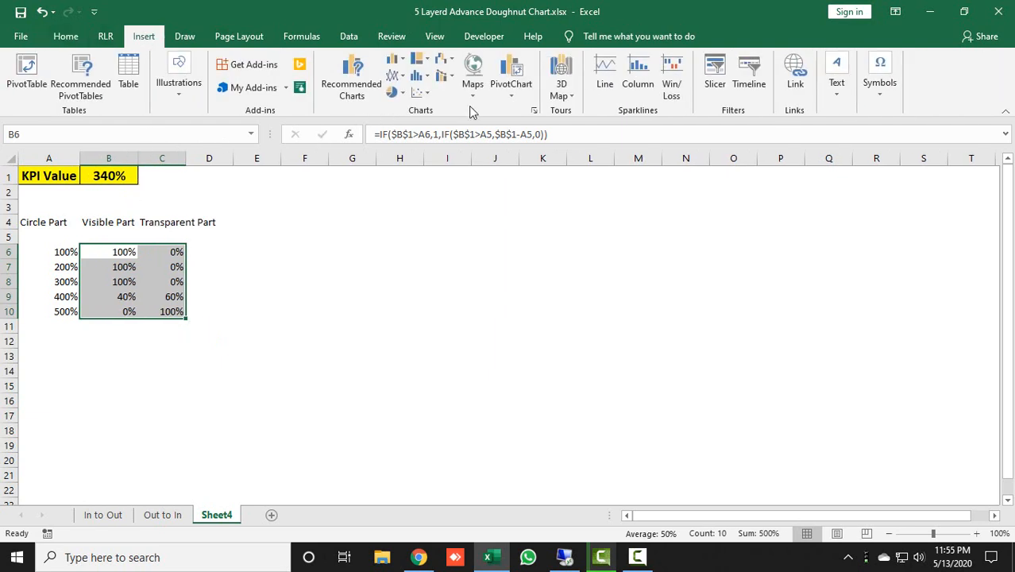
click(397, 93)
click(406, 254)
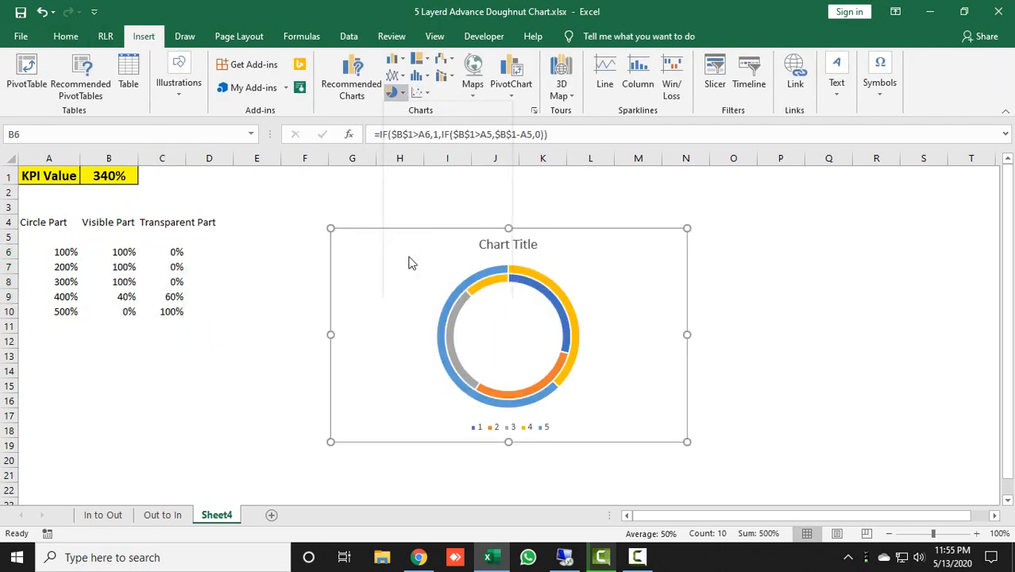
Move the doughnut chart beside the data, enlarge it to about 4.46" by 6.69", and swap its rows and columns
drag(301, 211, 278, 193)
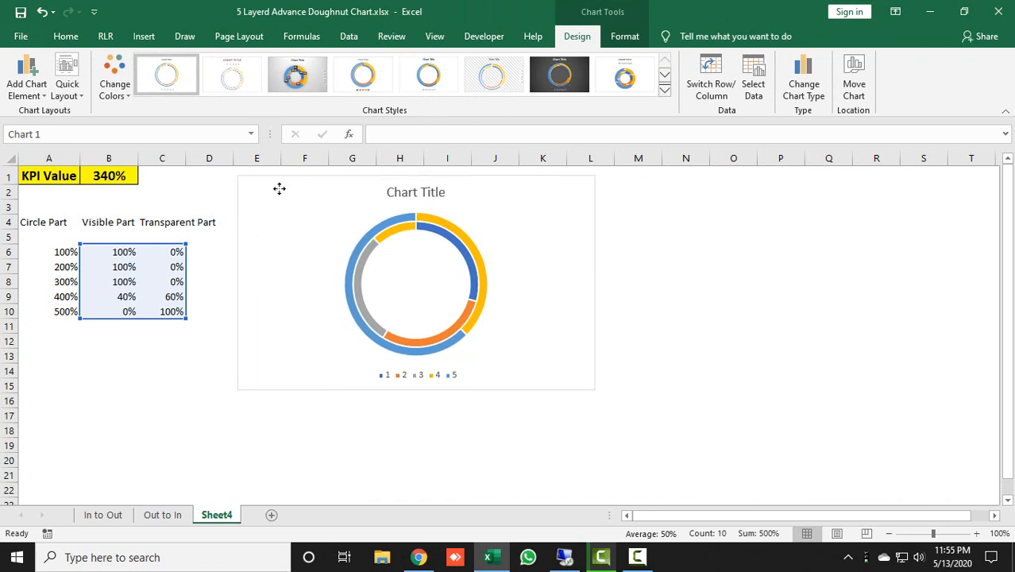
drag(596, 385, 717, 490)
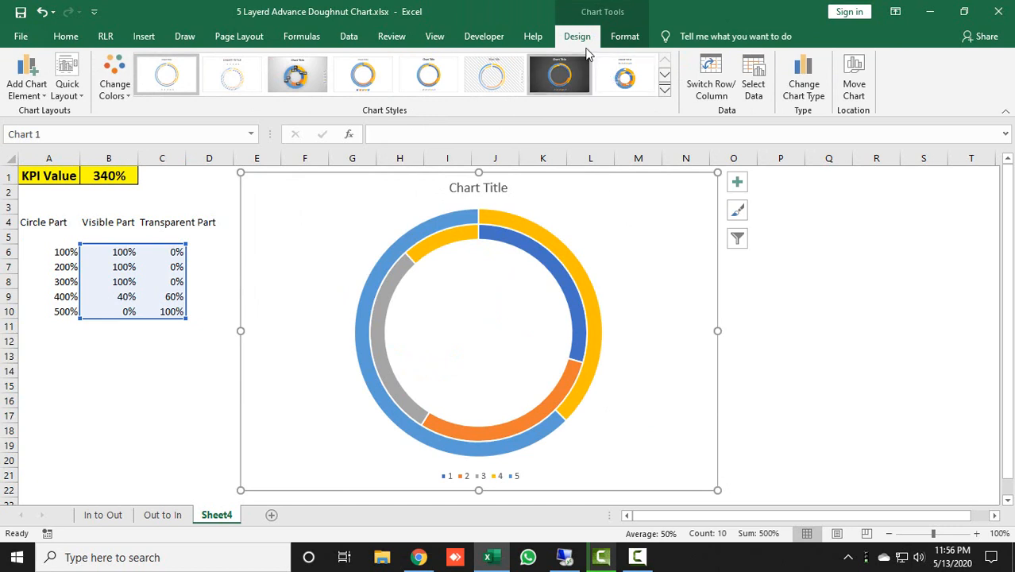
click(706, 82)
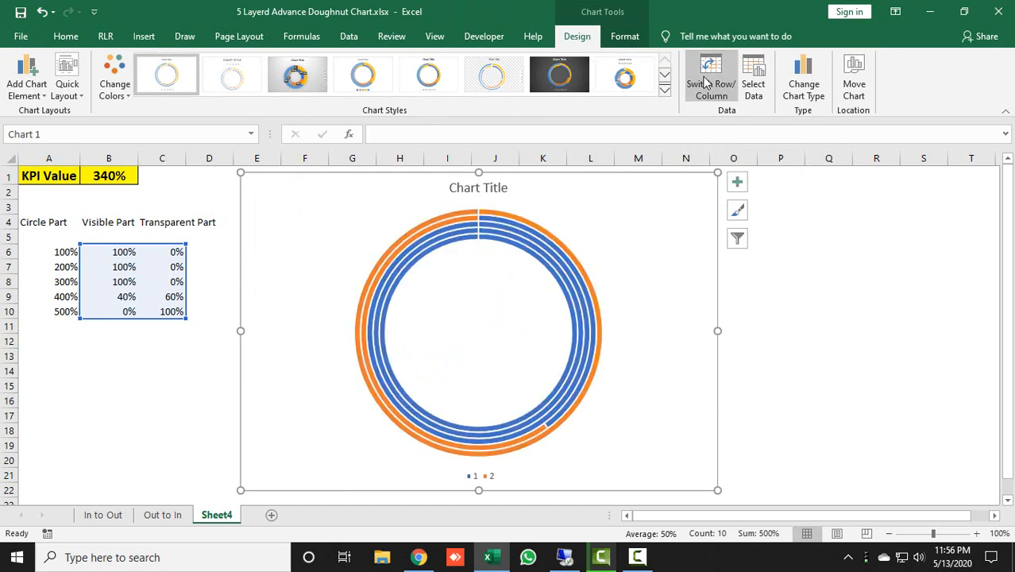
Remove the fill and the outline from the doughnut chart's chart area
click(631, 37)
click(404, 62)
click(417, 207)
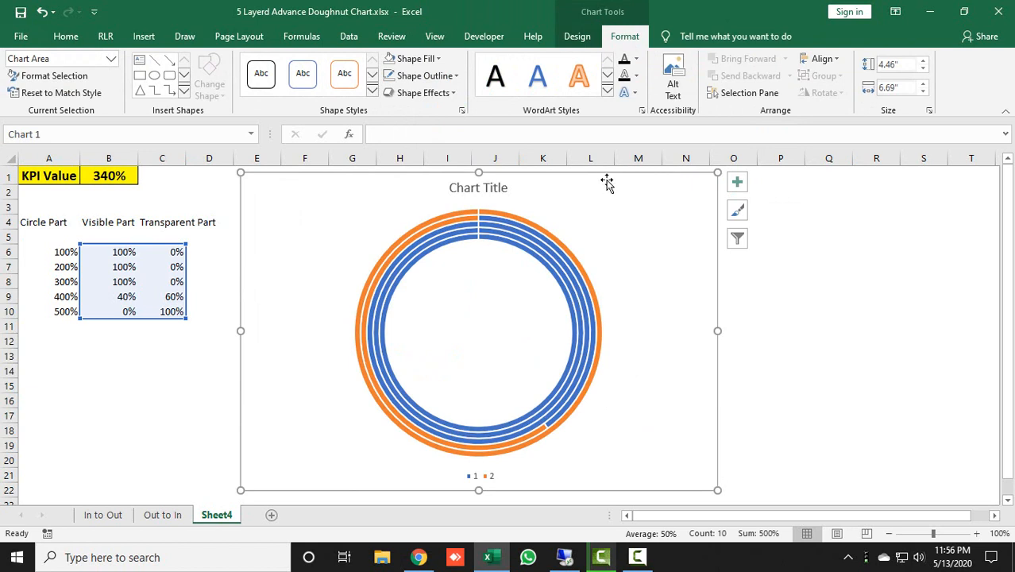
click(419, 60)
click(436, 207)
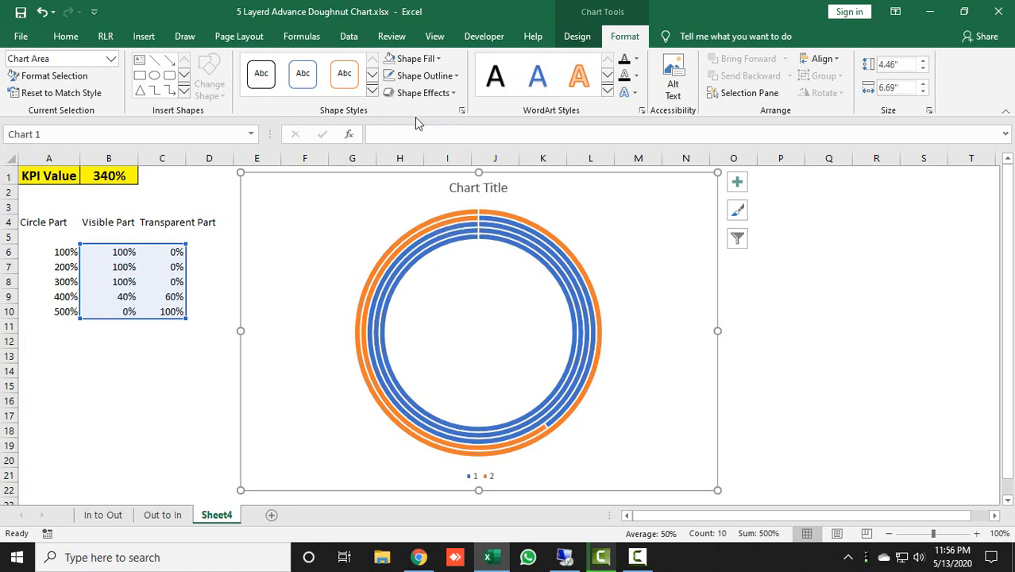
click(420, 75)
click(421, 225)
click(837, 263)
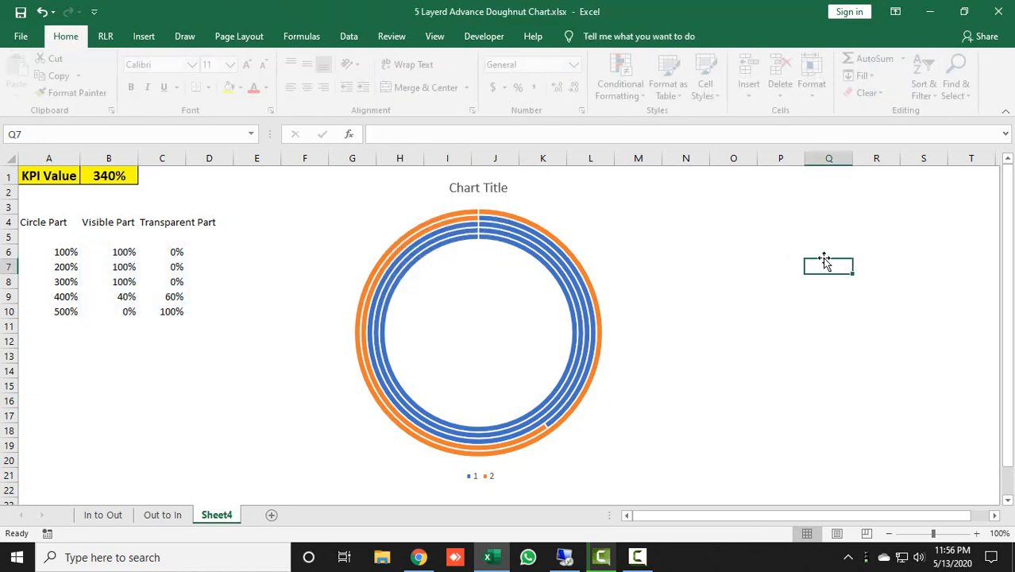
Remove the chart title and the legend from the doughnut chart
click(614, 220)
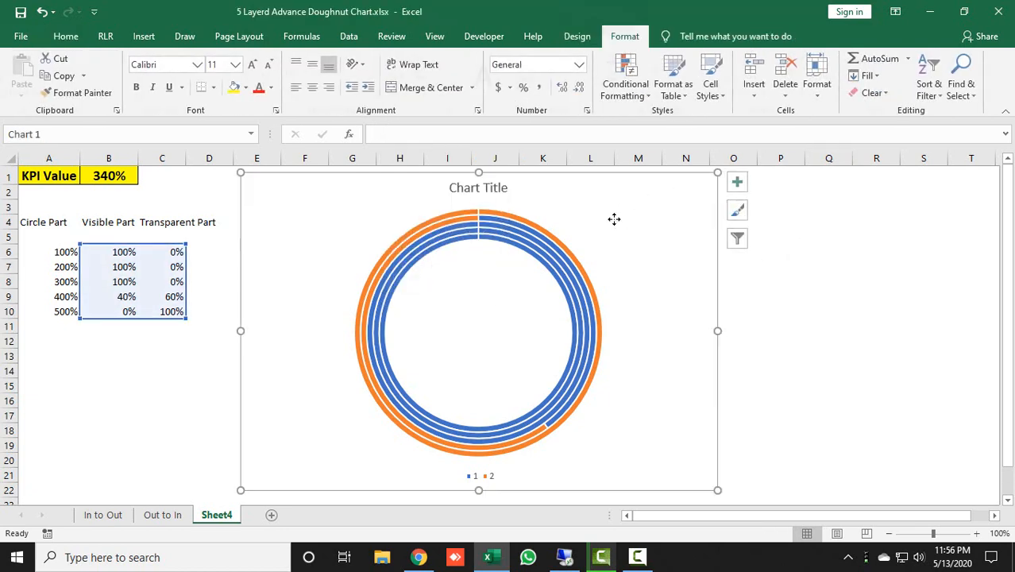
click(737, 182)
click(773, 200)
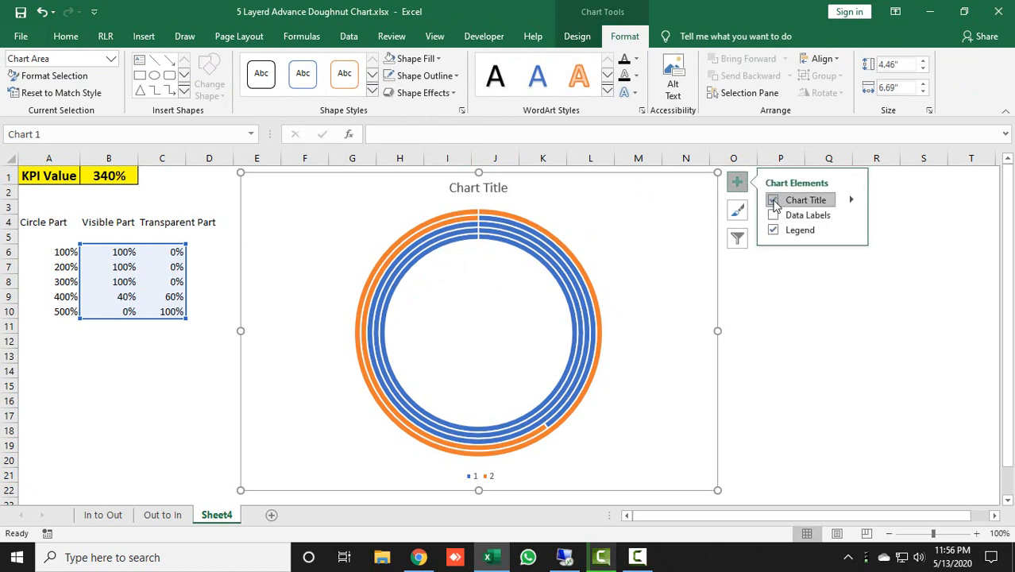
click(774, 229)
click(911, 307)
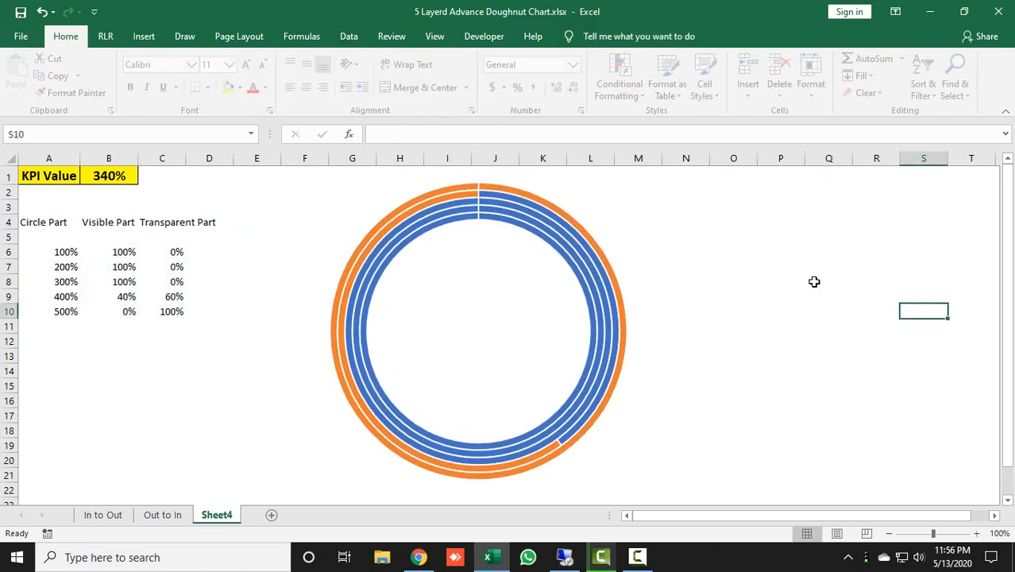
Set the doughnut hole size of the chart's data series to 25%
right_click(546, 229)
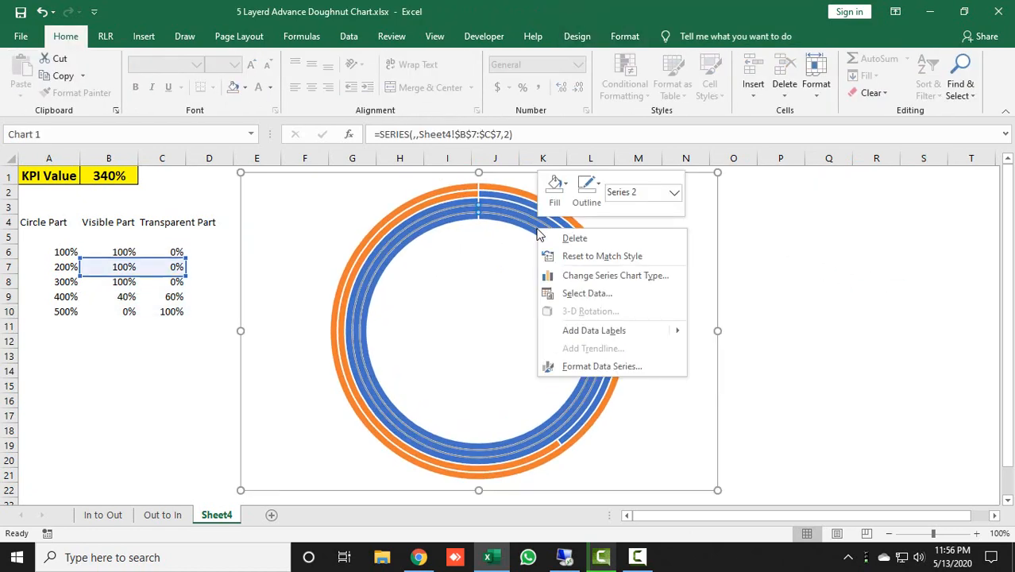
click(601, 367)
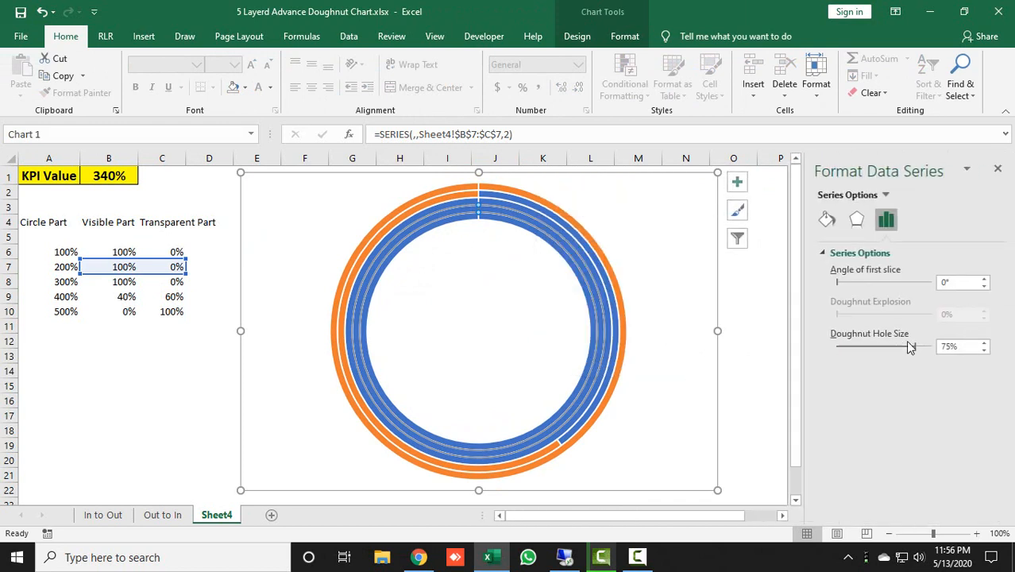
drag(965, 345, 880, 350)
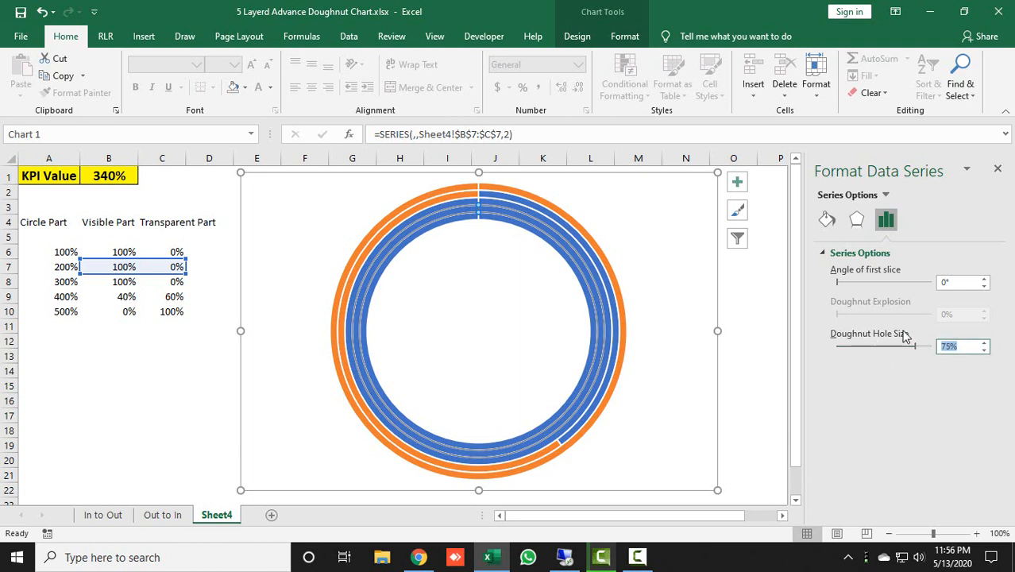
text(25%)
key(Return)
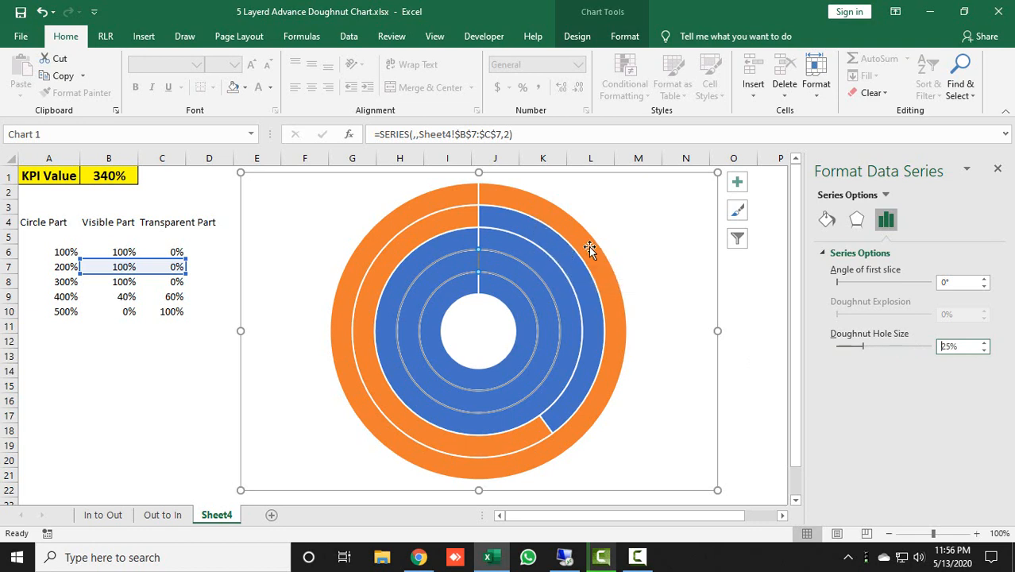
click(996, 169)
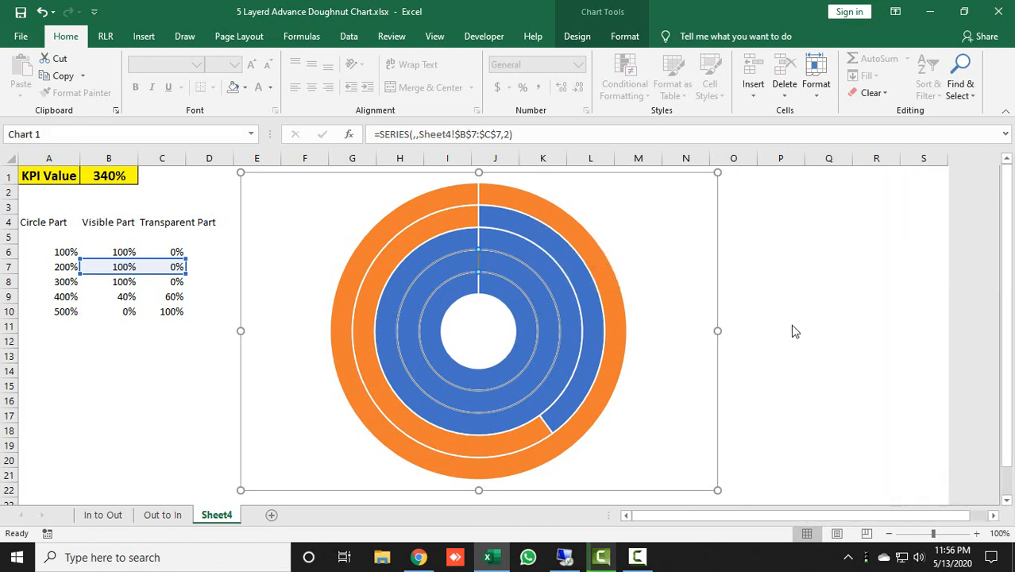
click(791, 329)
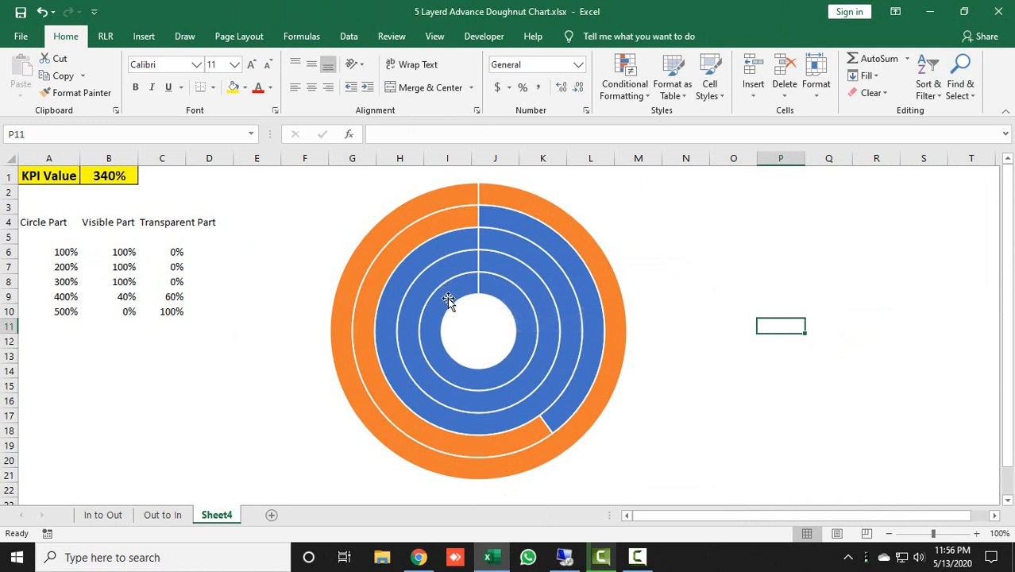
Remove the outline from the visible slice of the doughnut chart's innermost ring
click(506, 294)
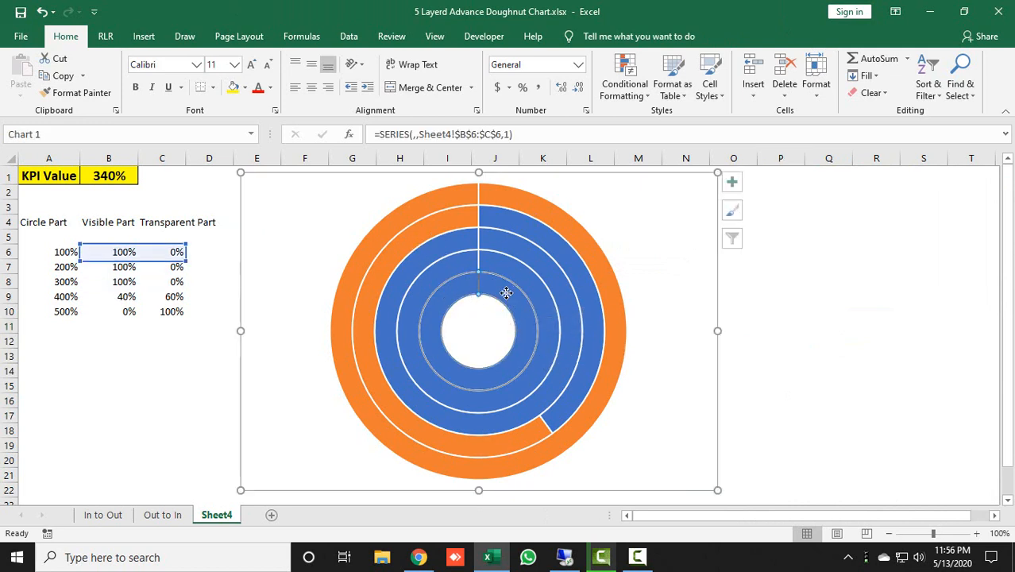
click(499, 286)
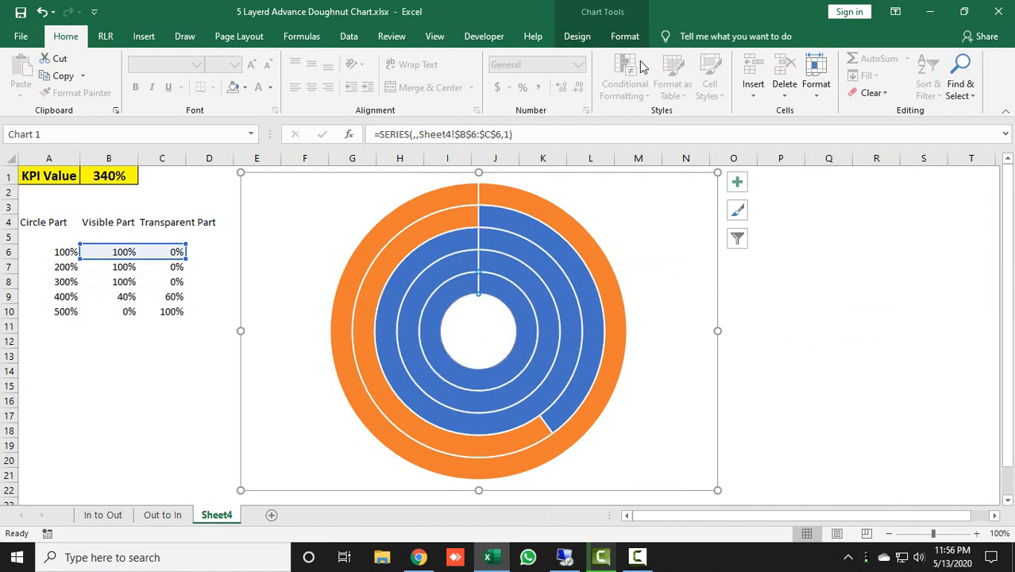
click(625, 36)
click(418, 79)
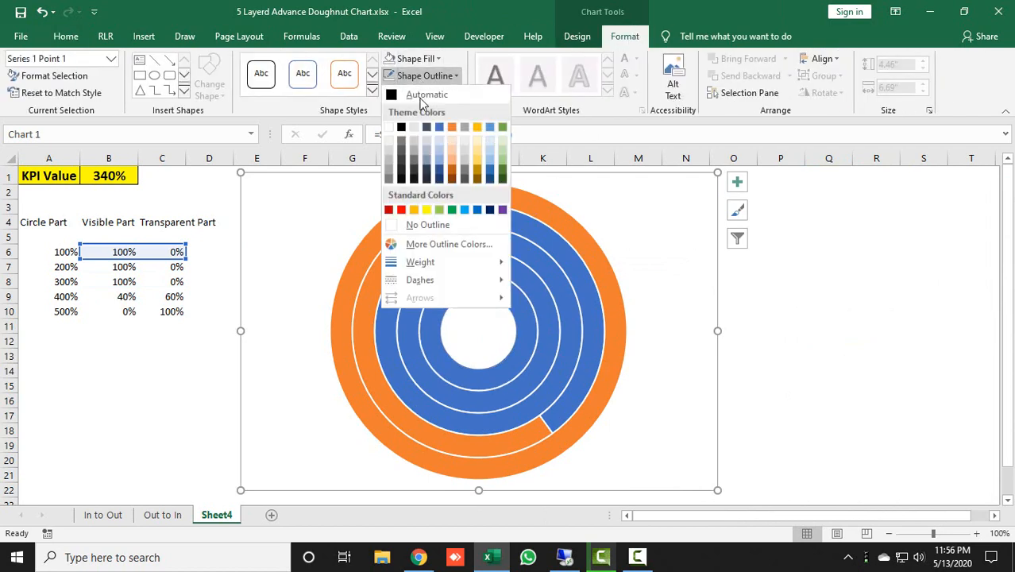
click(422, 224)
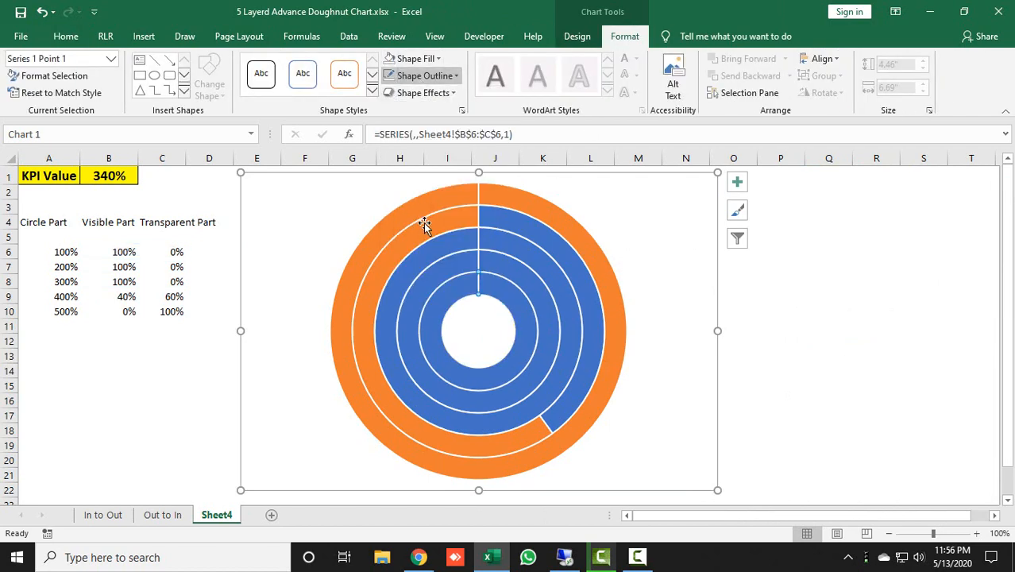
Remove the outline from the second and third rings of the doughnut chart, counted from the centre
click(531, 281)
click(421, 76)
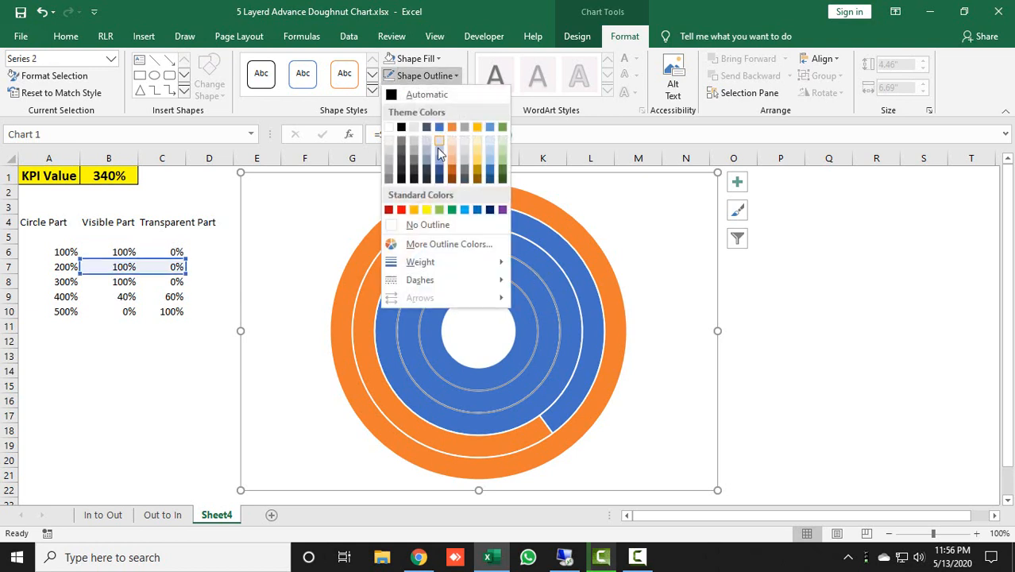
click(422, 224)
click(523, 238)
click(442, 77)
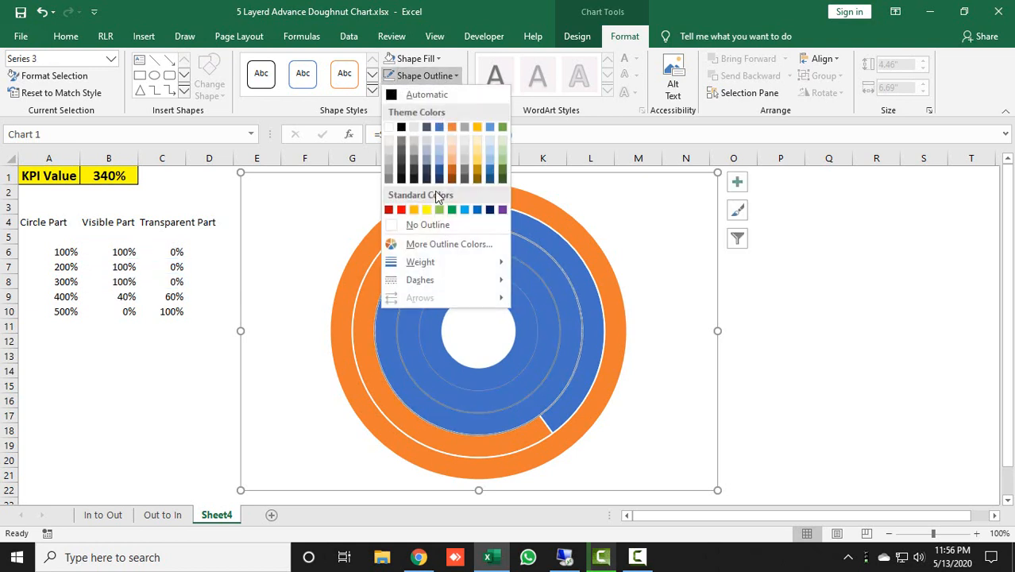
click(430, 224)
Remove the outline from the fourth and fifth rings of the doughnut chart and deselect the chart
click(504, 213)
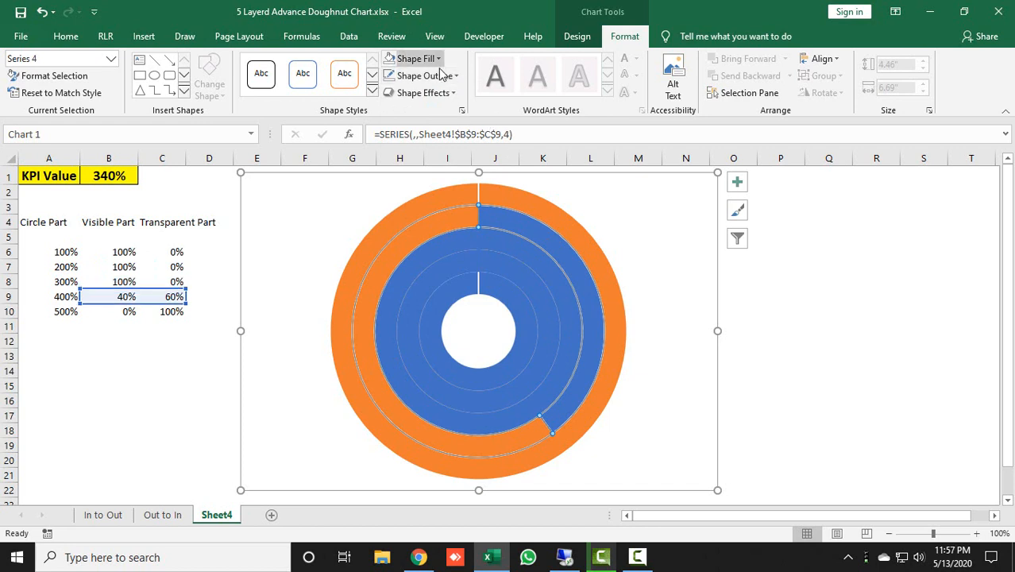
click(429, 75)
click(455, 226)
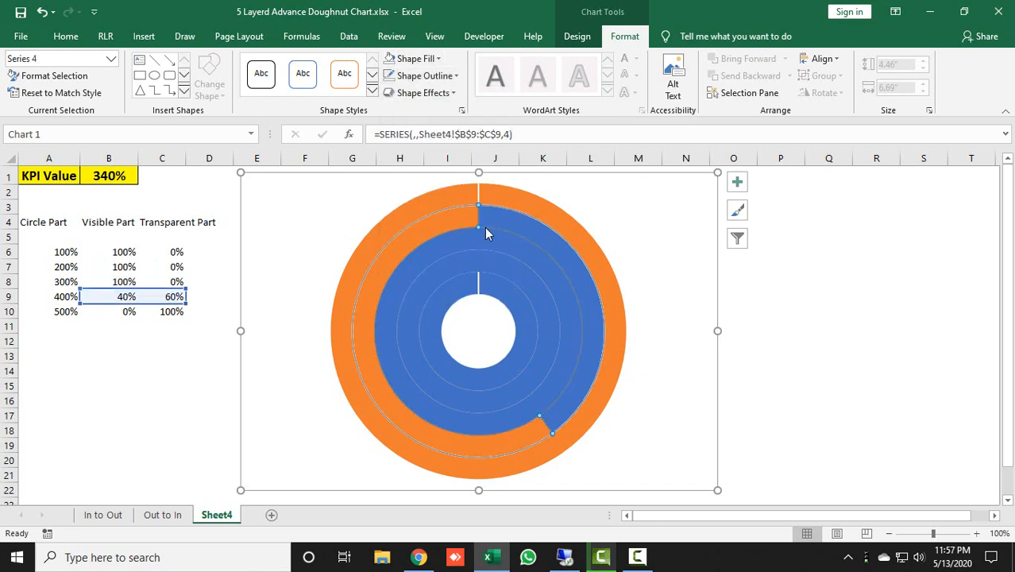
click(531, 208)
click(425, 75)
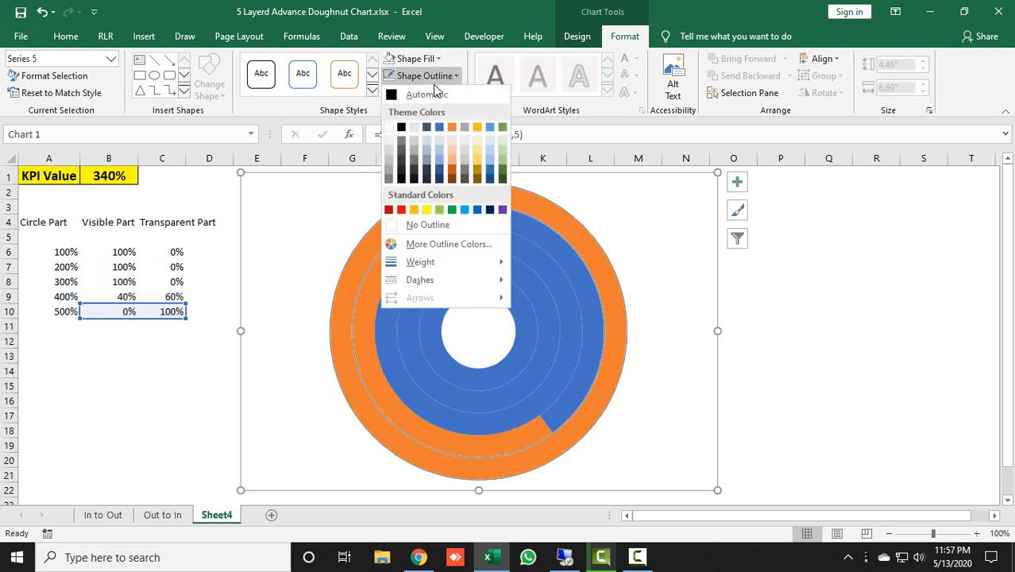
click(436, 224)
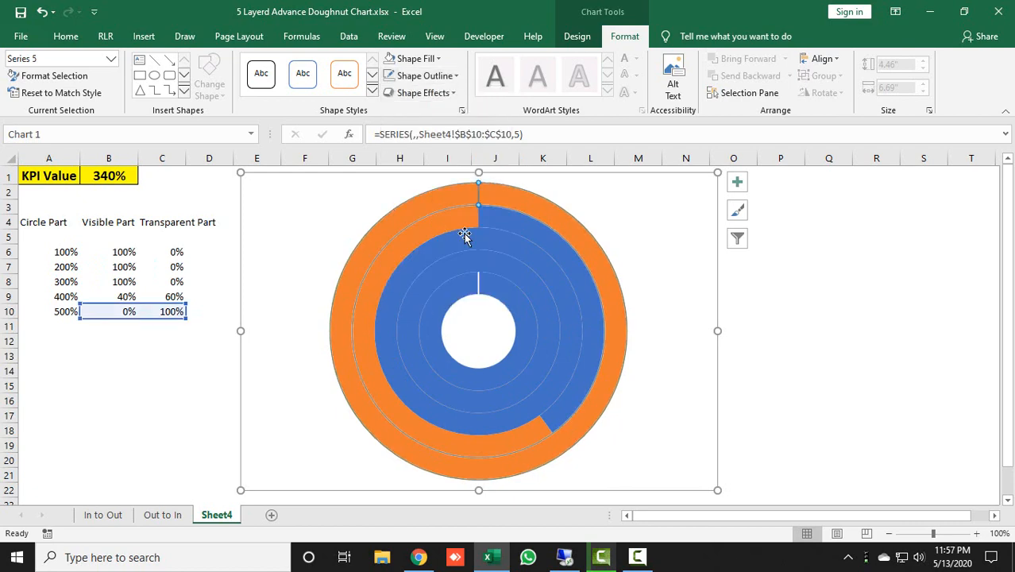
click(781, 230)
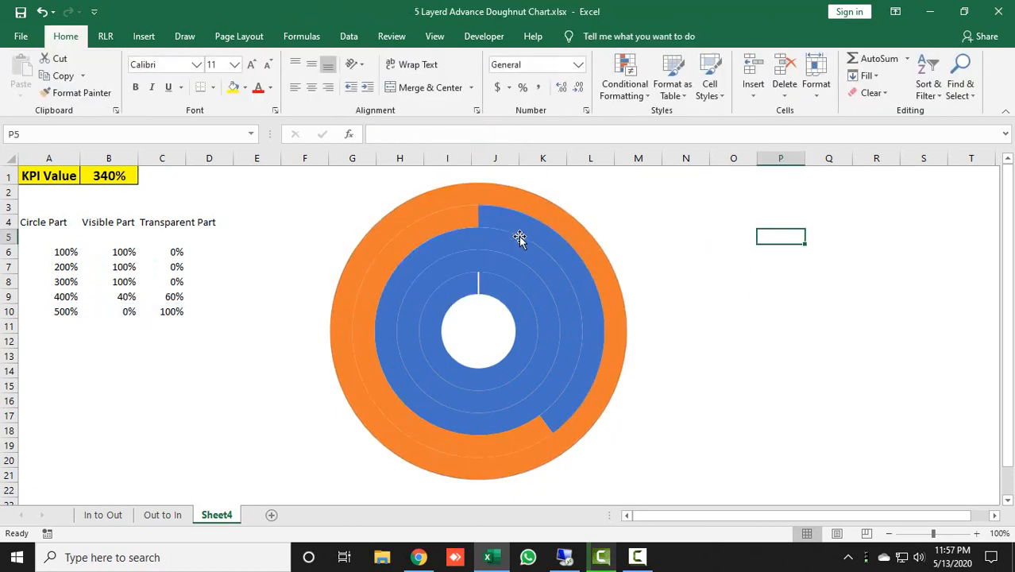
Set the KPI value in cell B1 to 50%
mouse_move(518, 239)
click(107, 177)
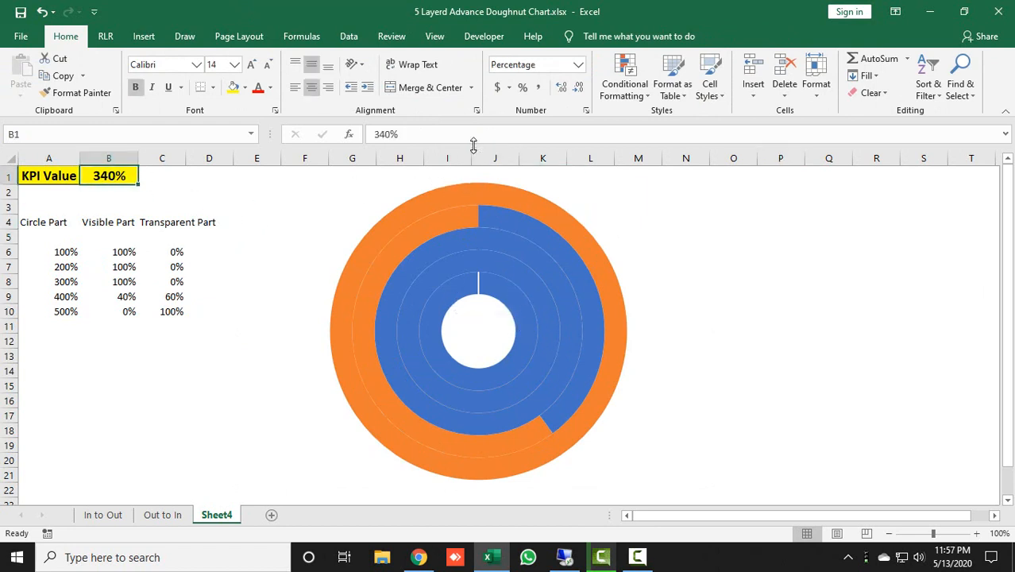
text(50)
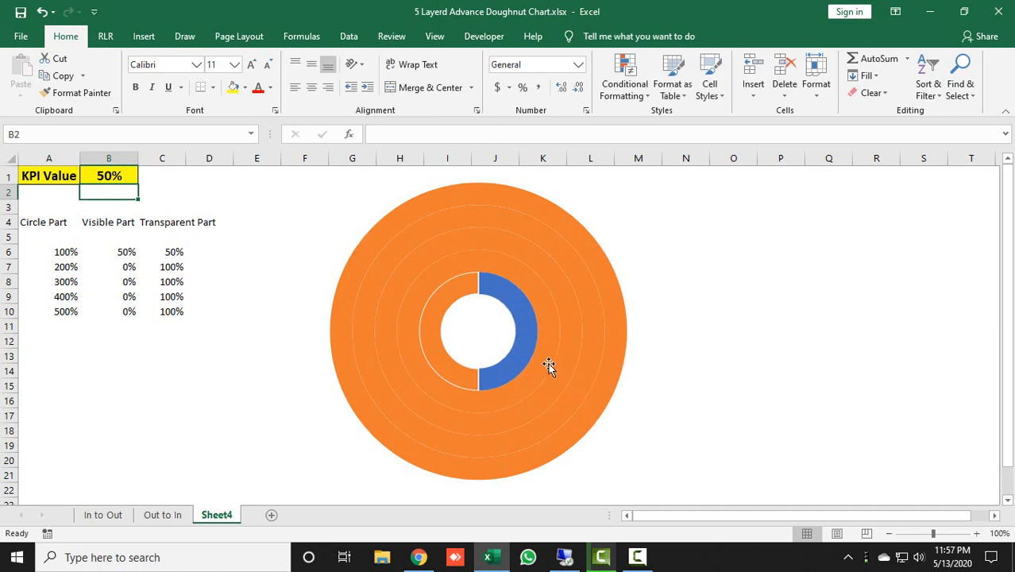
Give the innermost ring's visible slice a solid Dark Blue fill and its transparent slice no fill
double_click(520, 319)
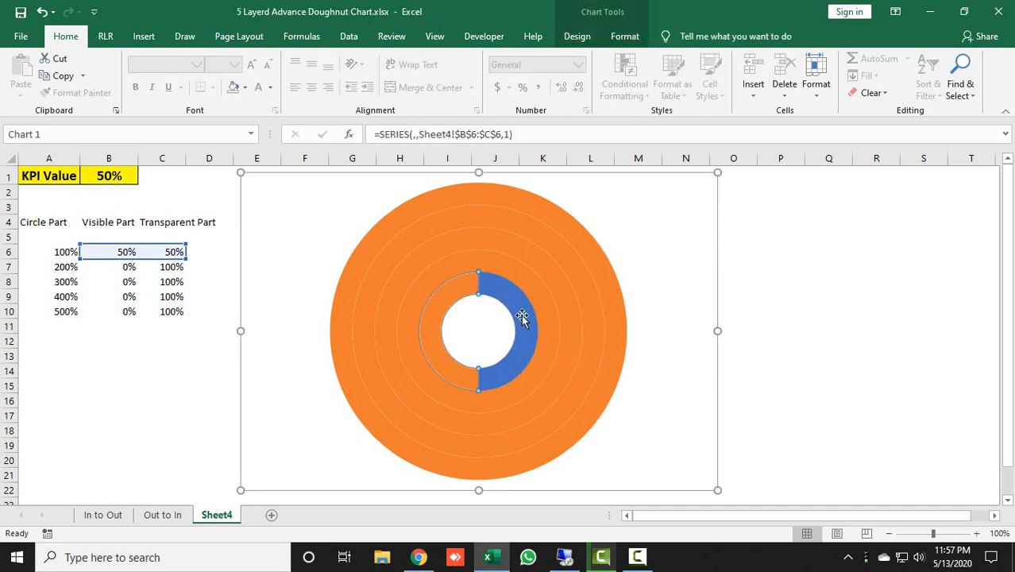
click(520, 318)
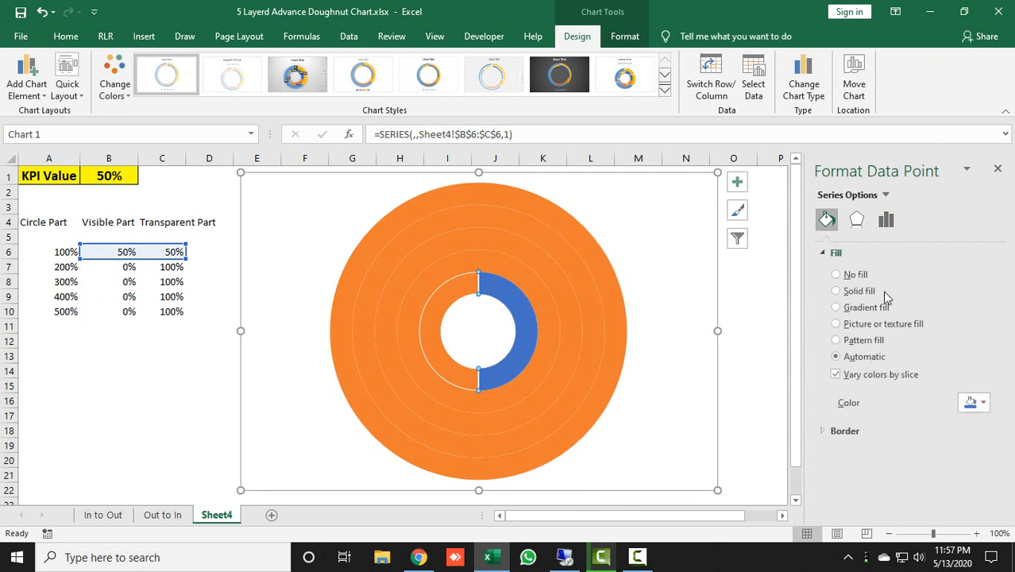
click(868, 292)
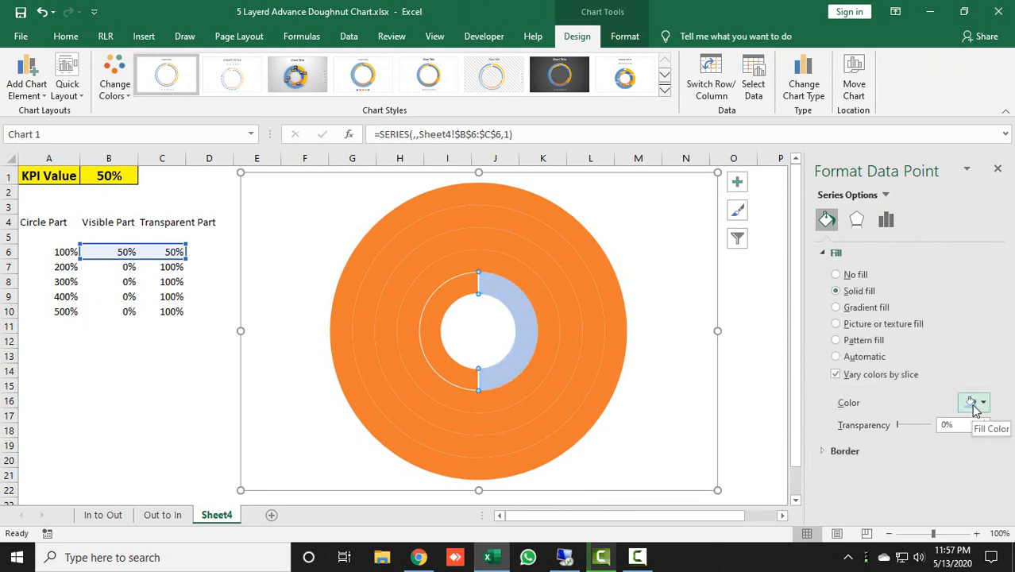
click(974, 404)
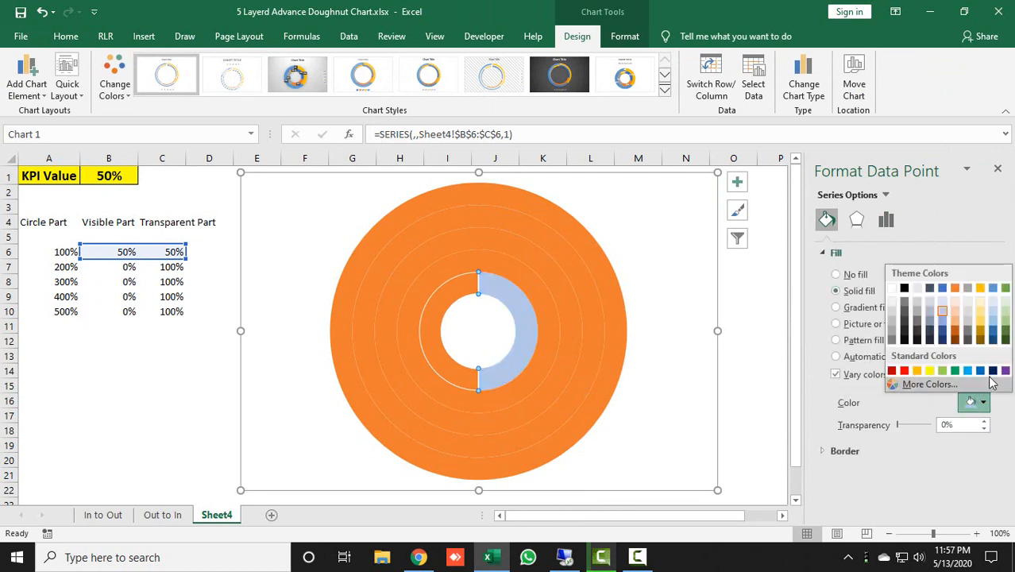
click(993, 376)
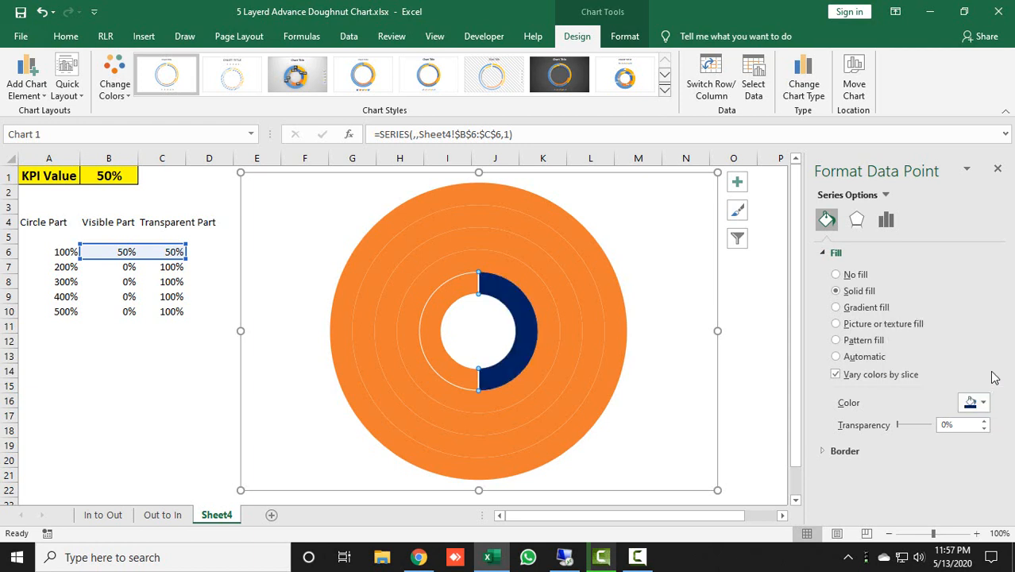
click(456, 296)
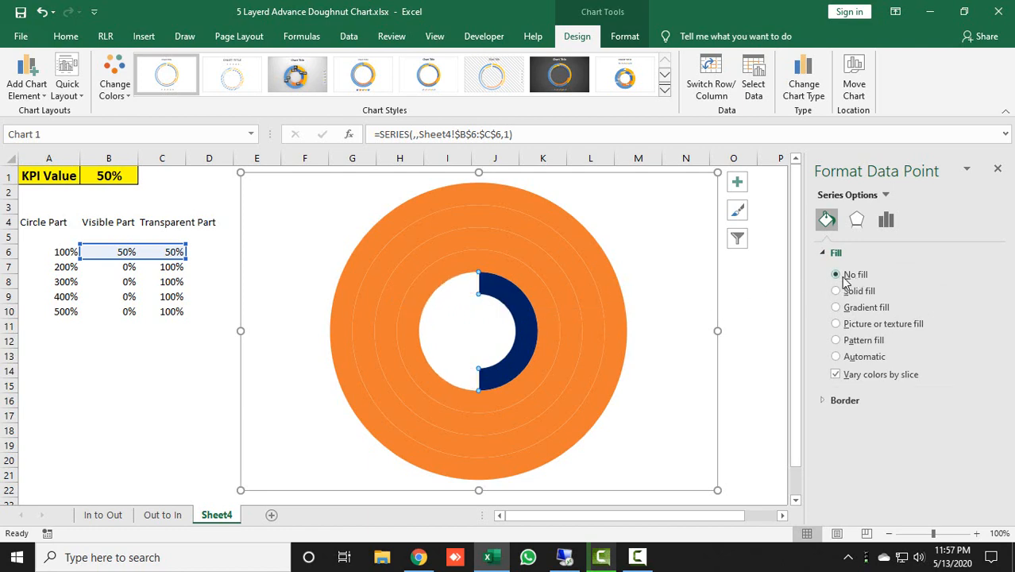
Set the KPI value in cell B1 to 150% and remove the outline from the whole innermost ring
click(115, 173)
text(15)
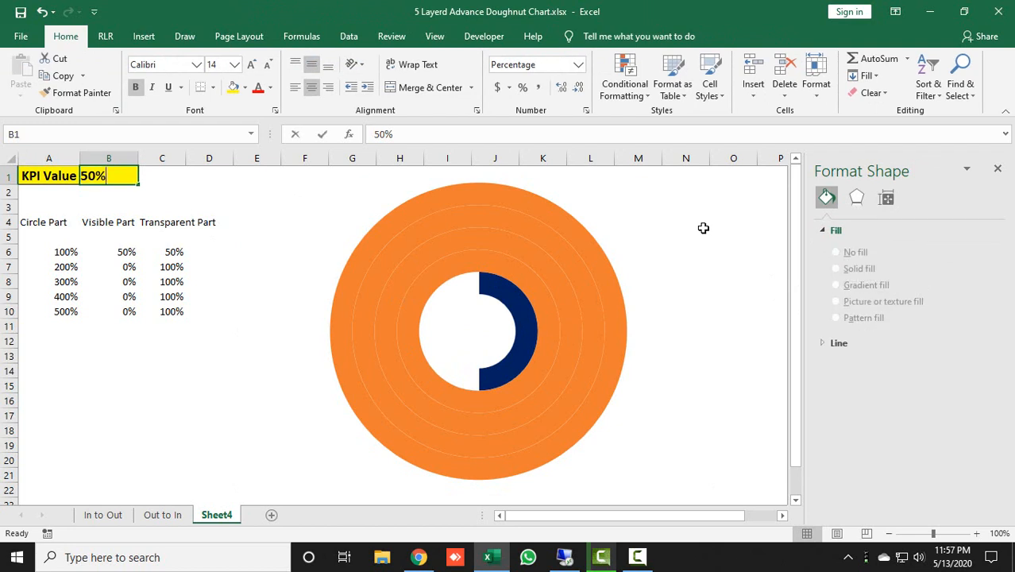
text(0)
key(Return)
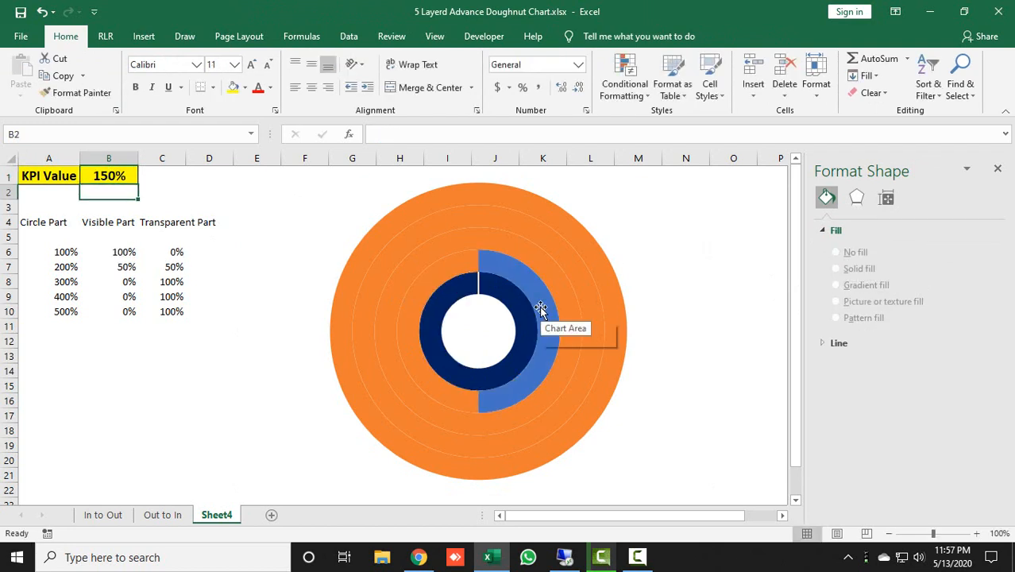
click(490, 287)
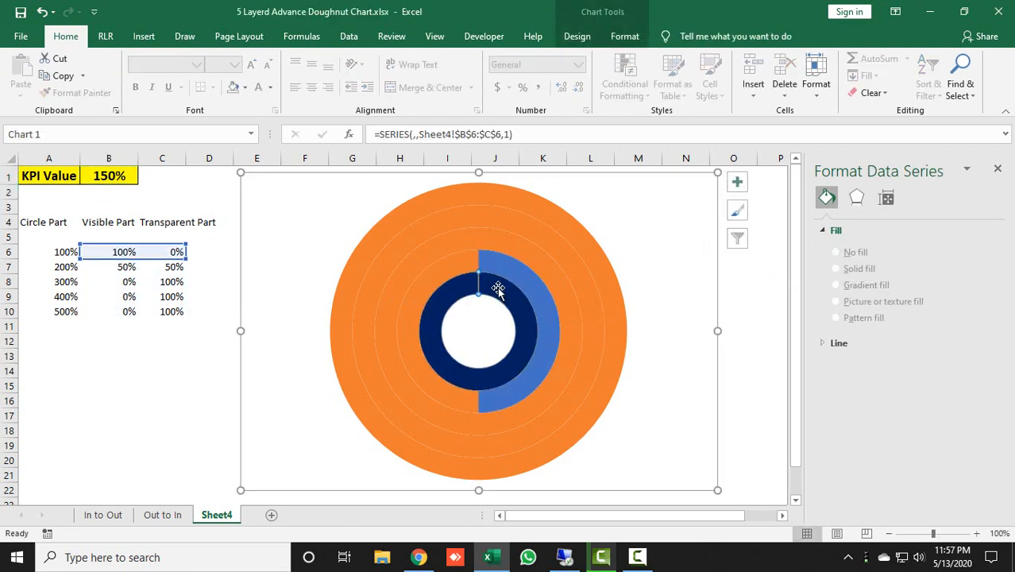
click(625, 36)
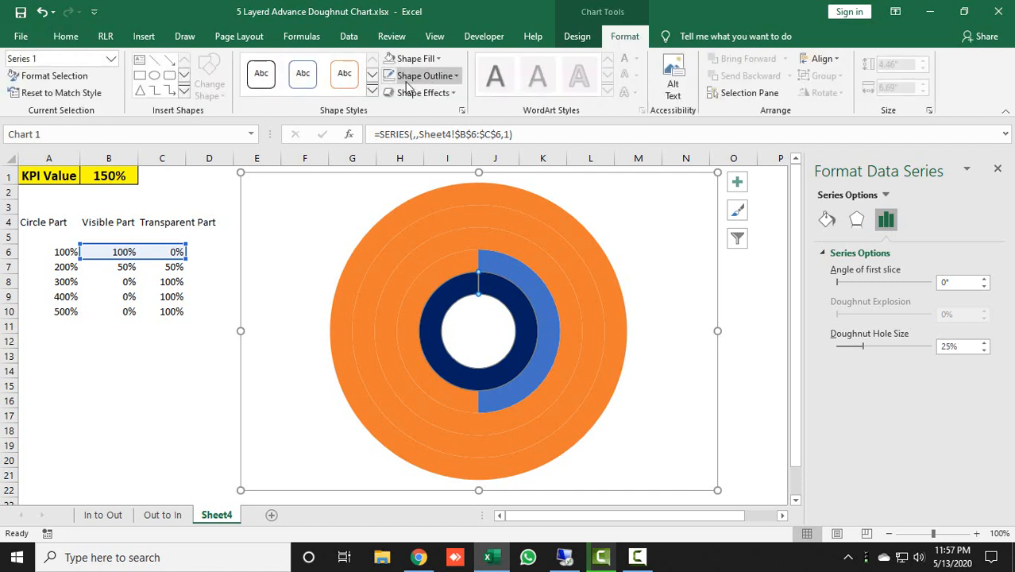
Give the second ring's visible slice a solid standard Blue fill and its transparent slice no fill
click(538, 294)
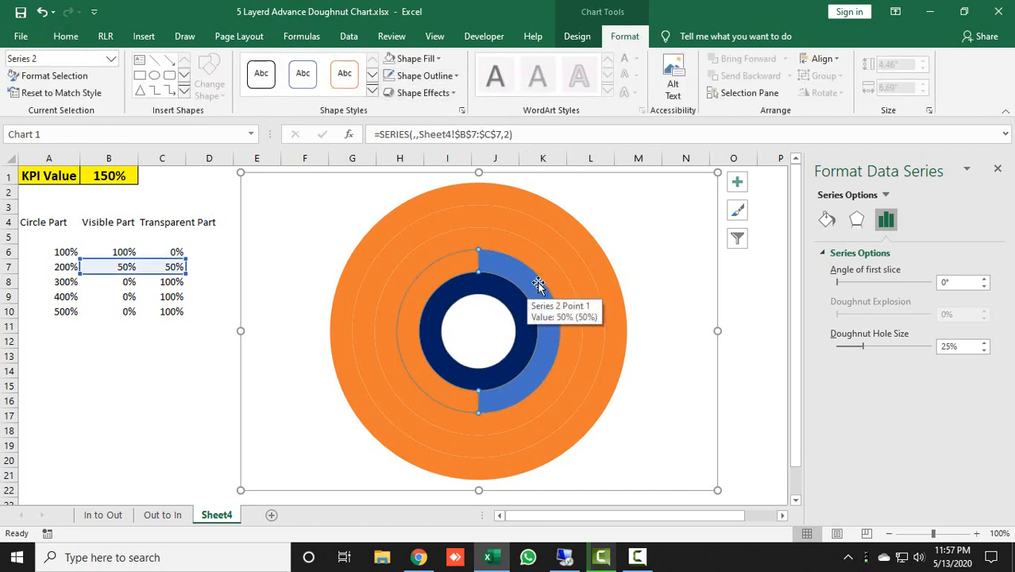
click(525, 279)
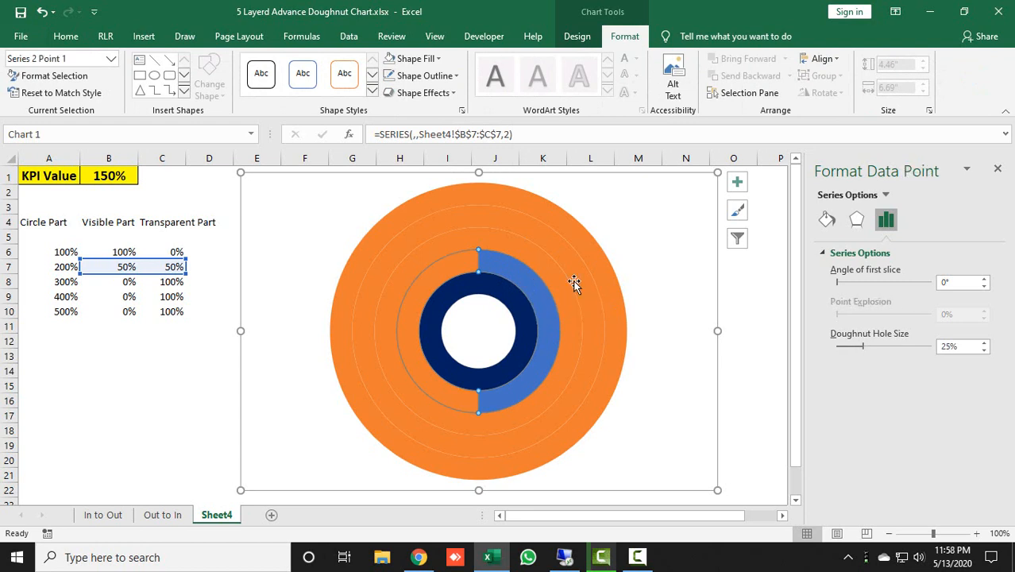
click(826, 221)
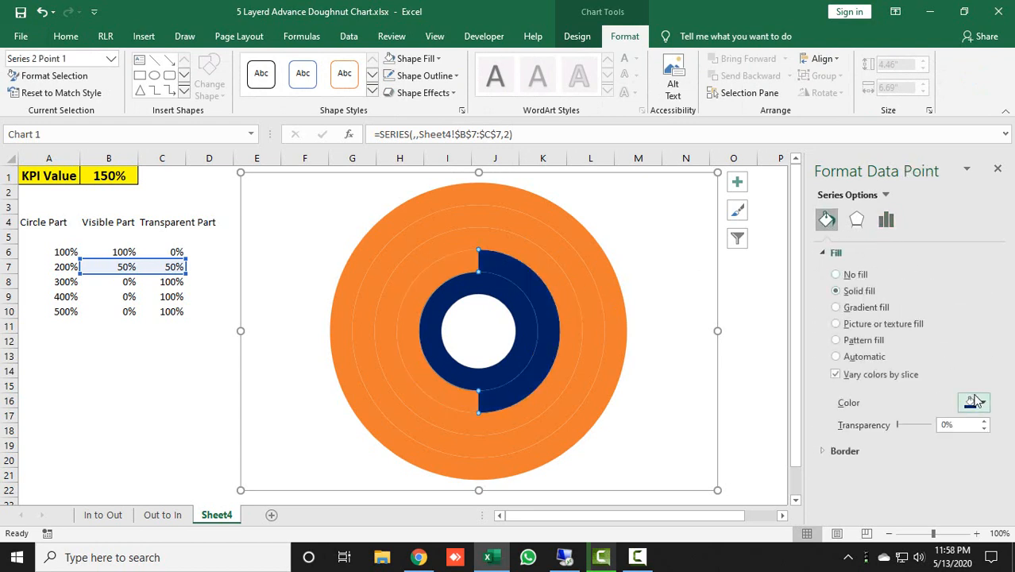
click(975, 402)
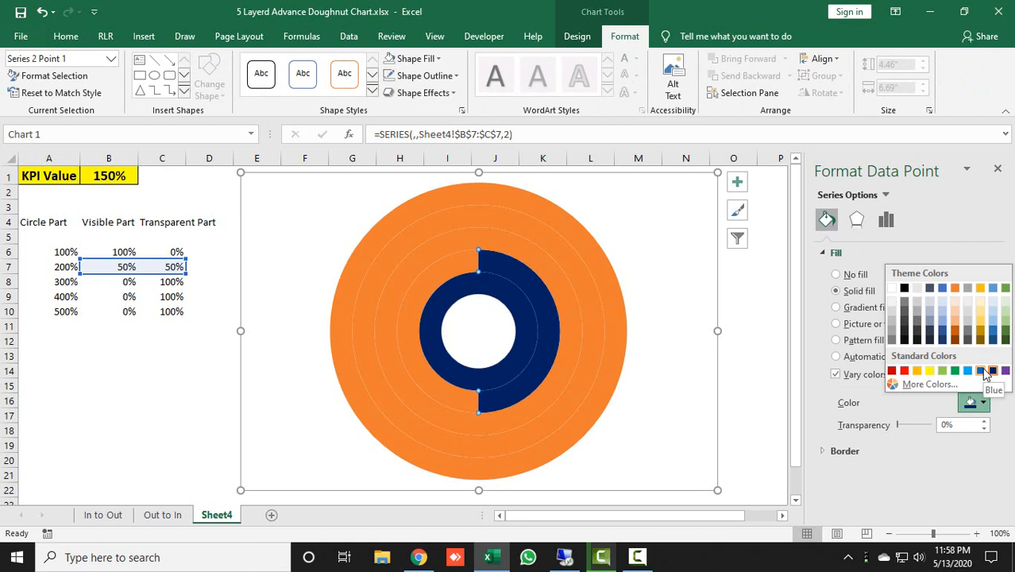
click(981, 371)
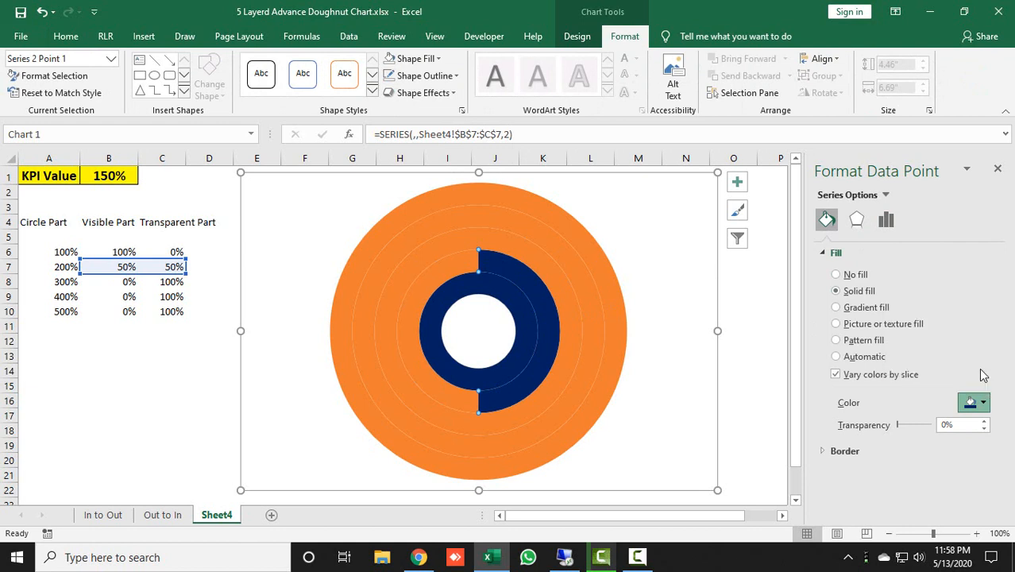
click(459, 267)
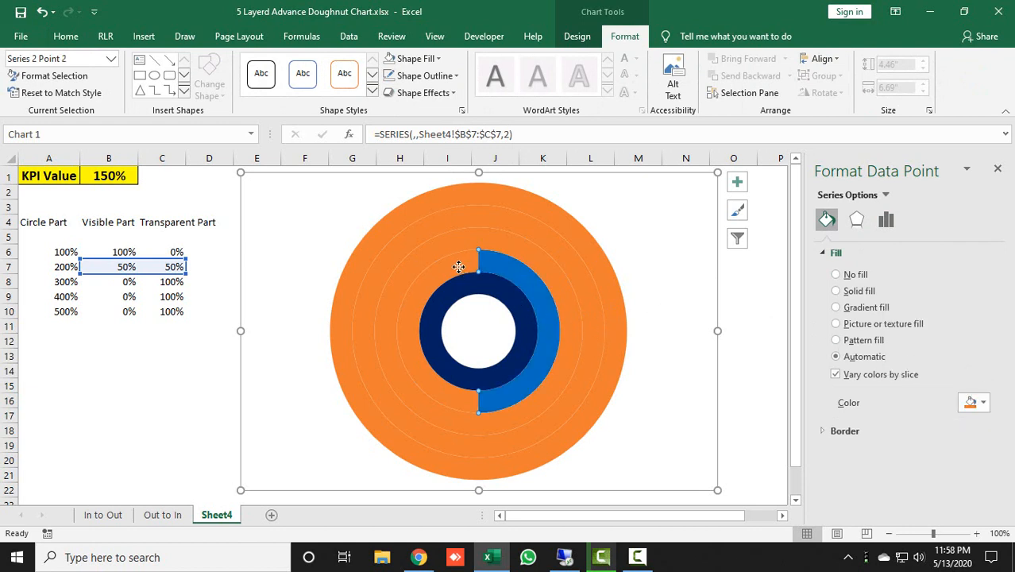
click(836, 274)
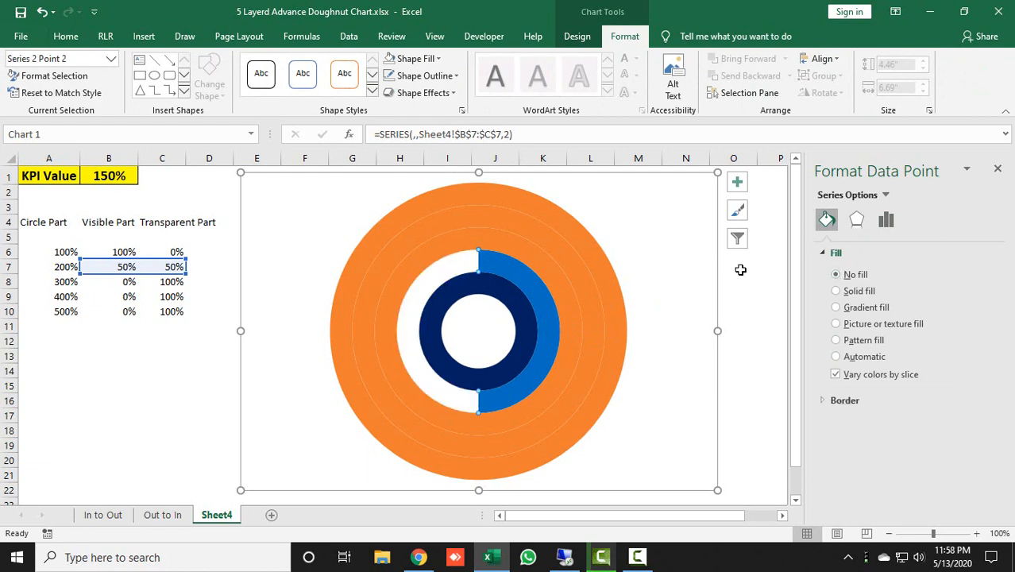
Set the KPI value in cell B1 to 250%
click(109, 175)
text(250)
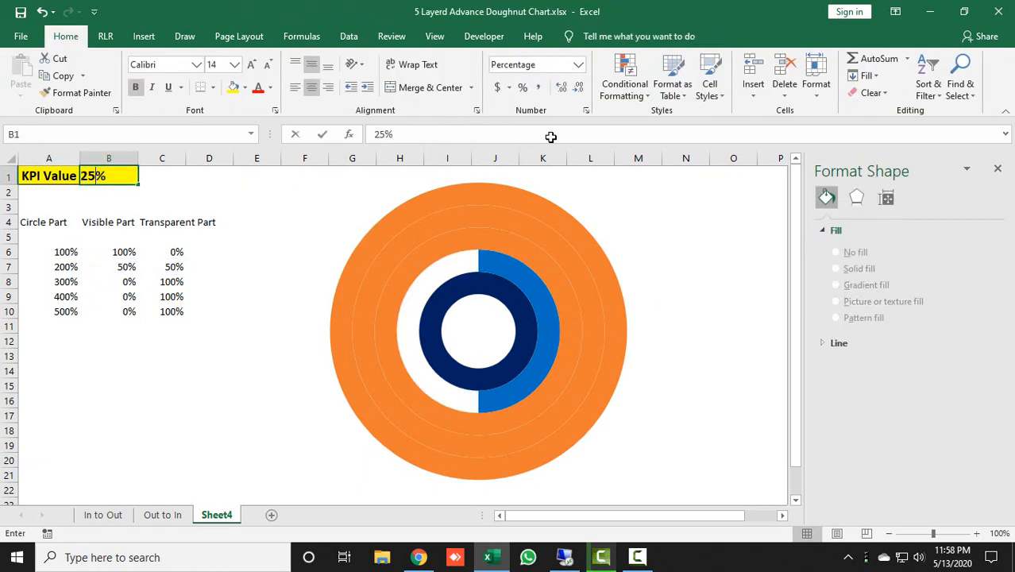
key(ctrl+Return)
key(Return)
Give the third ring's visible slice a solid standard Light Blue fill
click(551, 278)
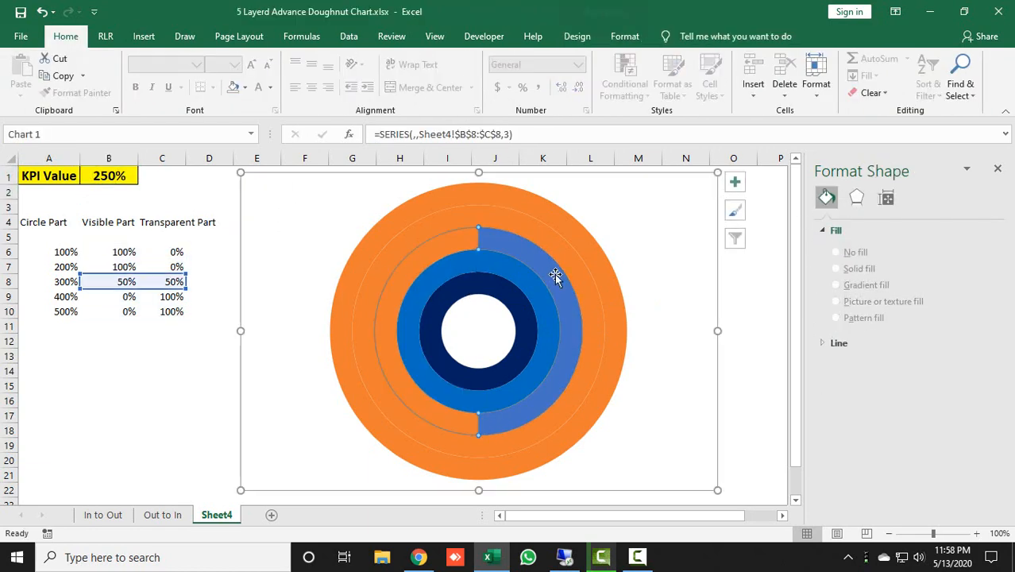
click(554, 273)
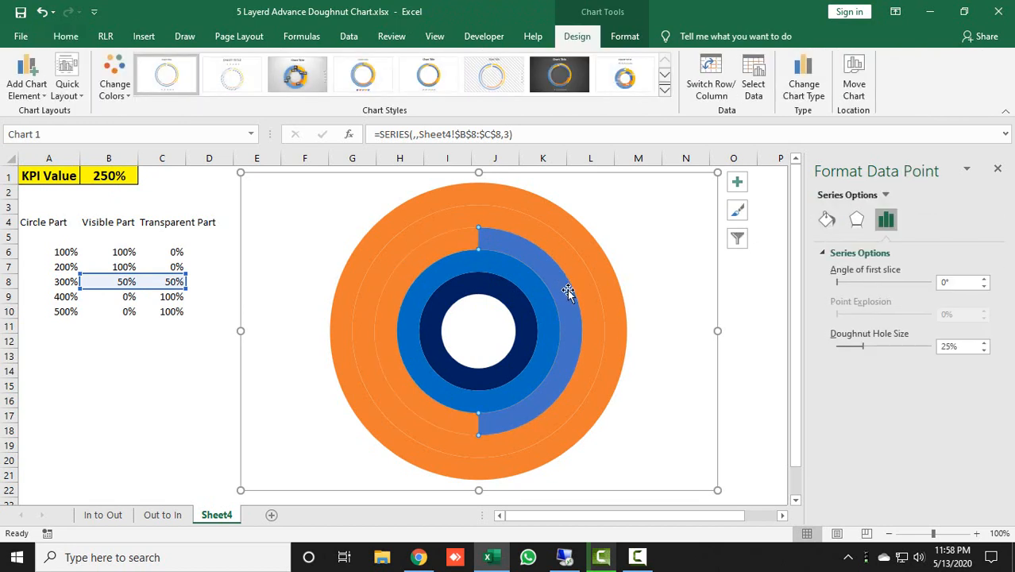
click(827, 220)
click(835, 290)
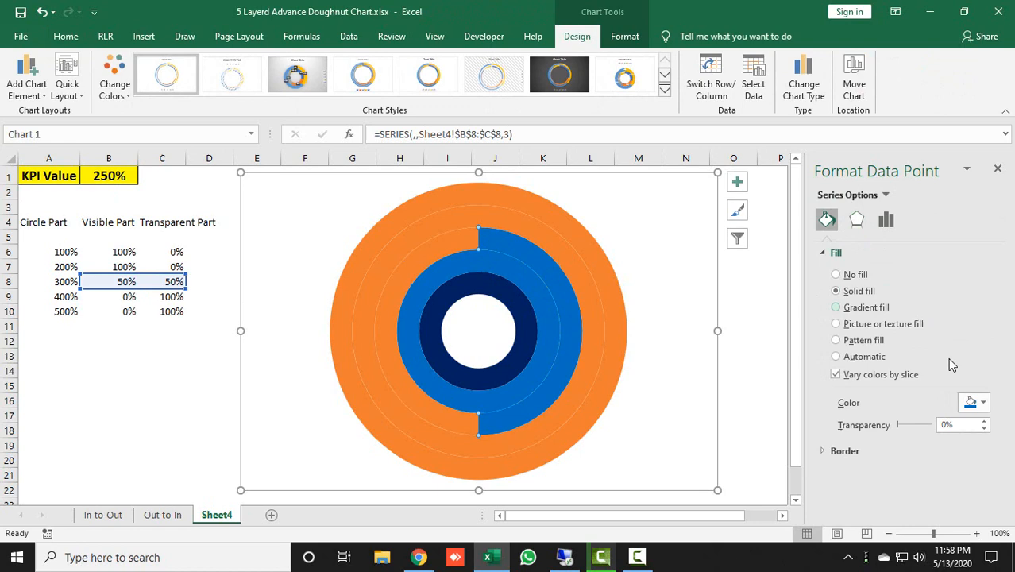
click(981, 405)
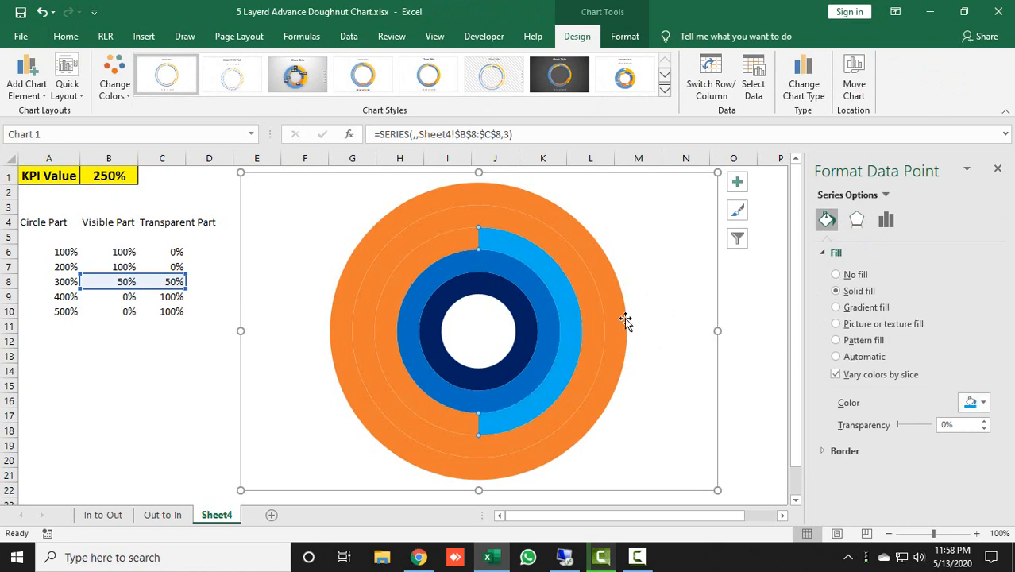
Set the KPI value in cell B1 to 350%
click(123, 176)
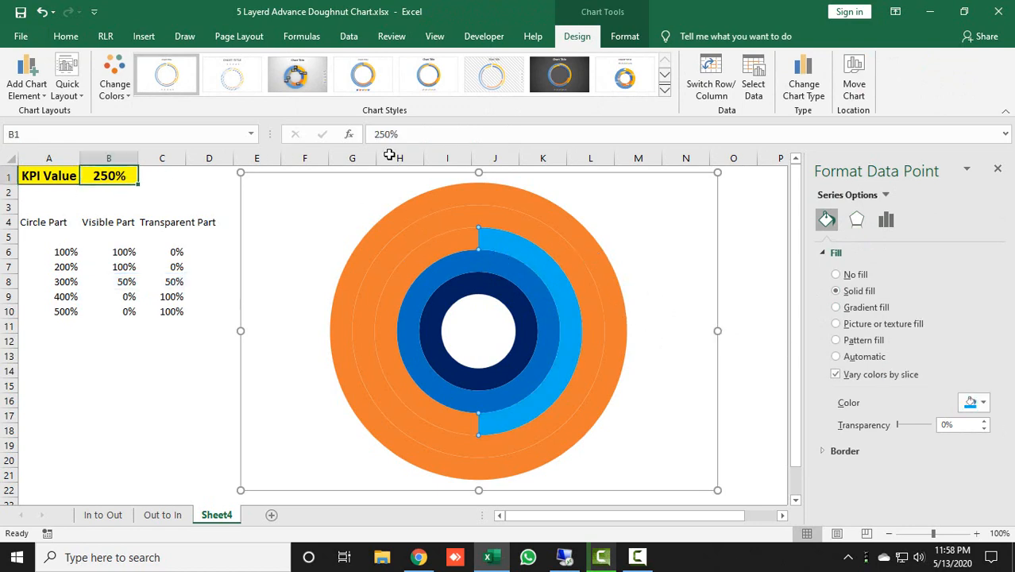
text(350)
key(Return)
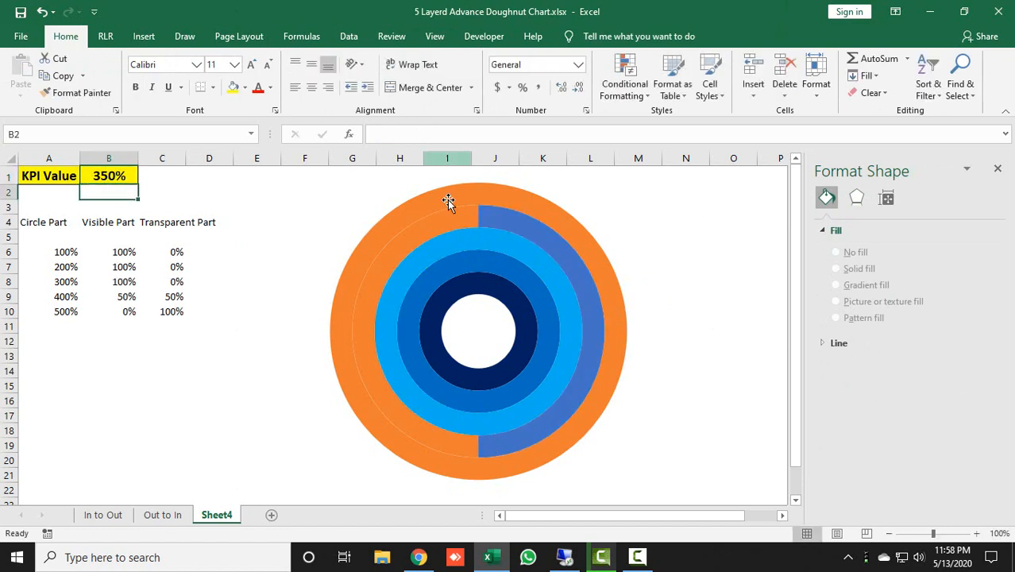
Give the fourth ring's visible slice a solid light tint of the theme blue and its transparent slice no fill
click(584, 275)
click(584, 278)
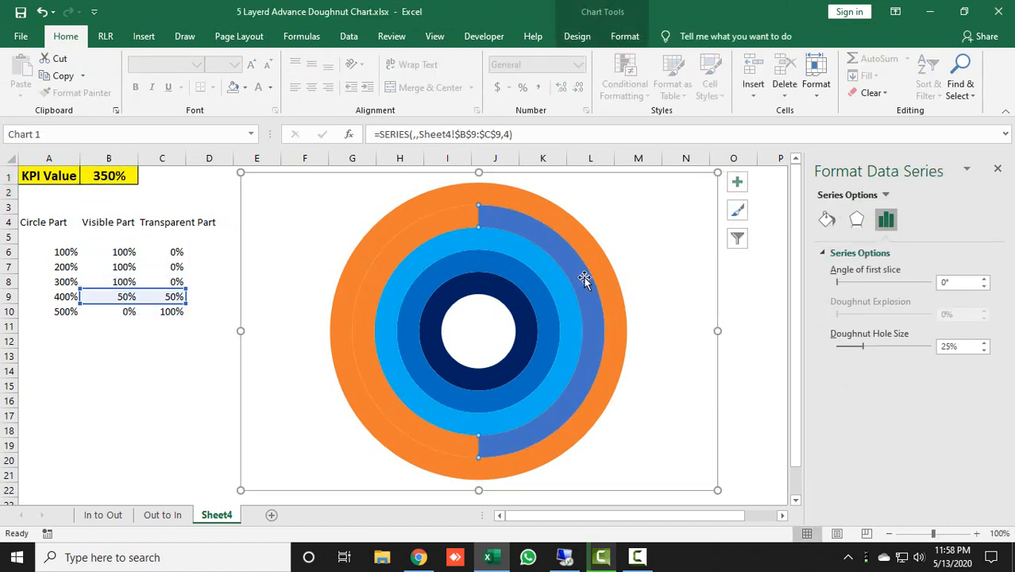
click(827, 221)
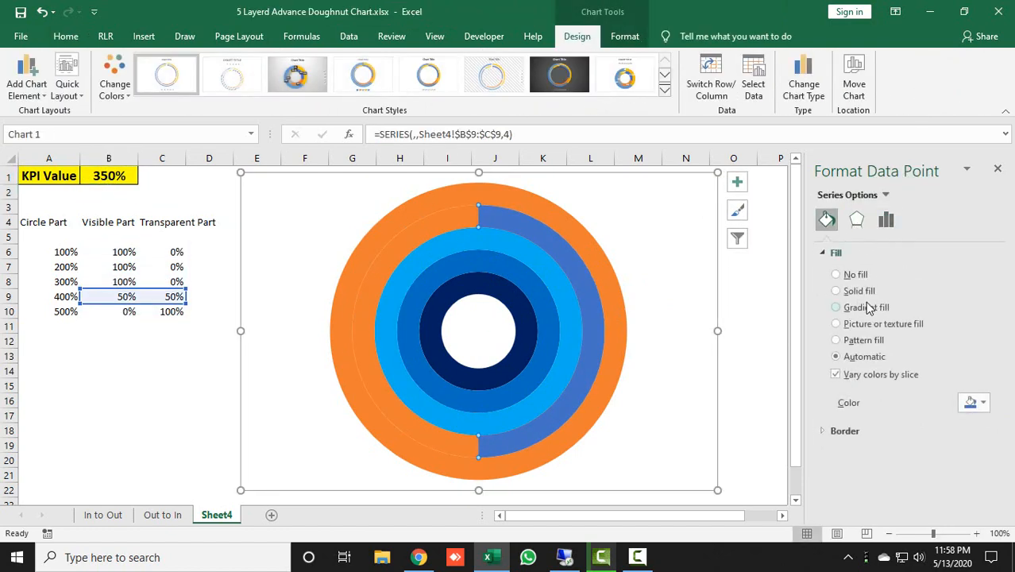
click(857, 291)
click(983, 403)
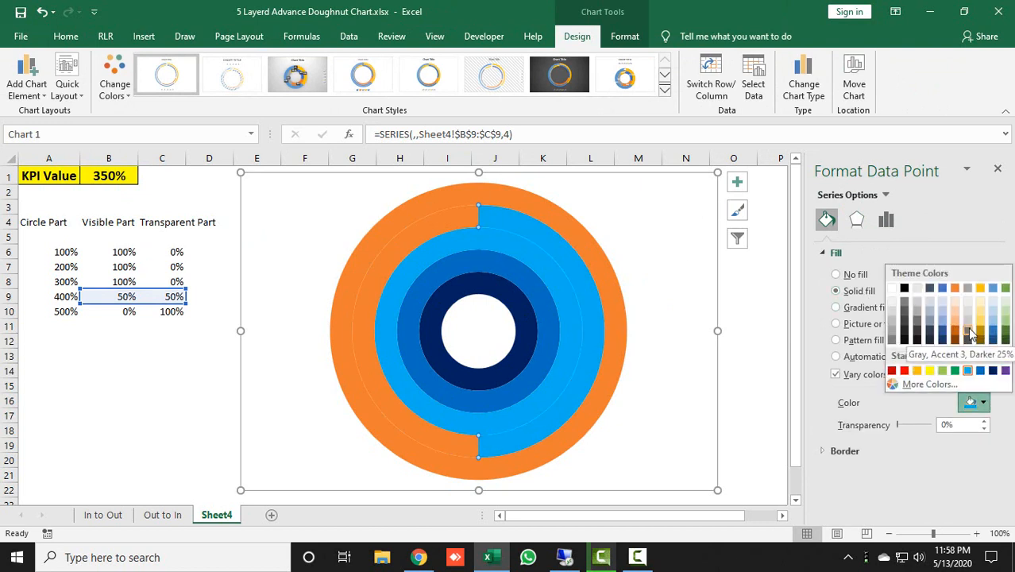
click(942, 326)
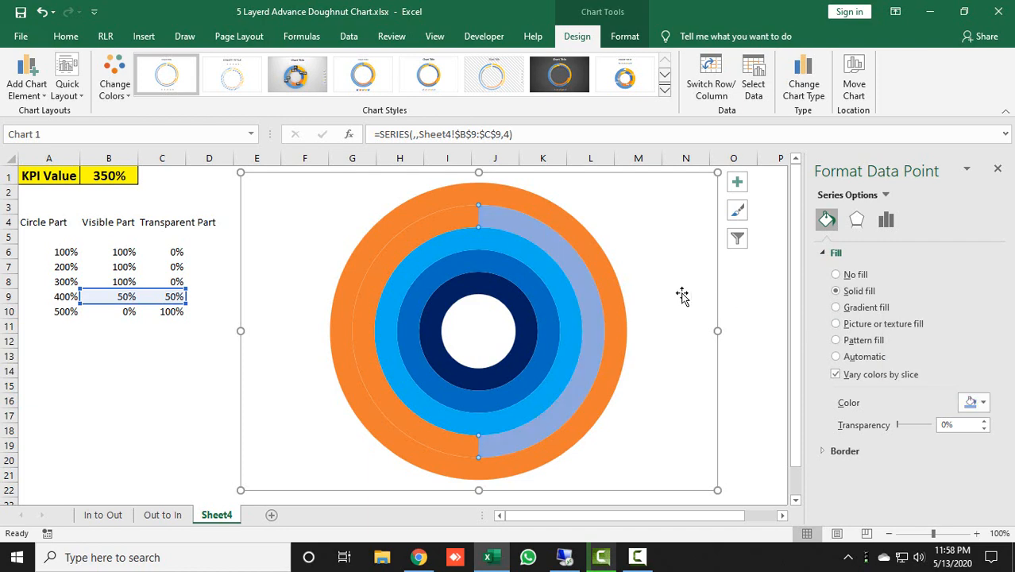
click(443, 226)
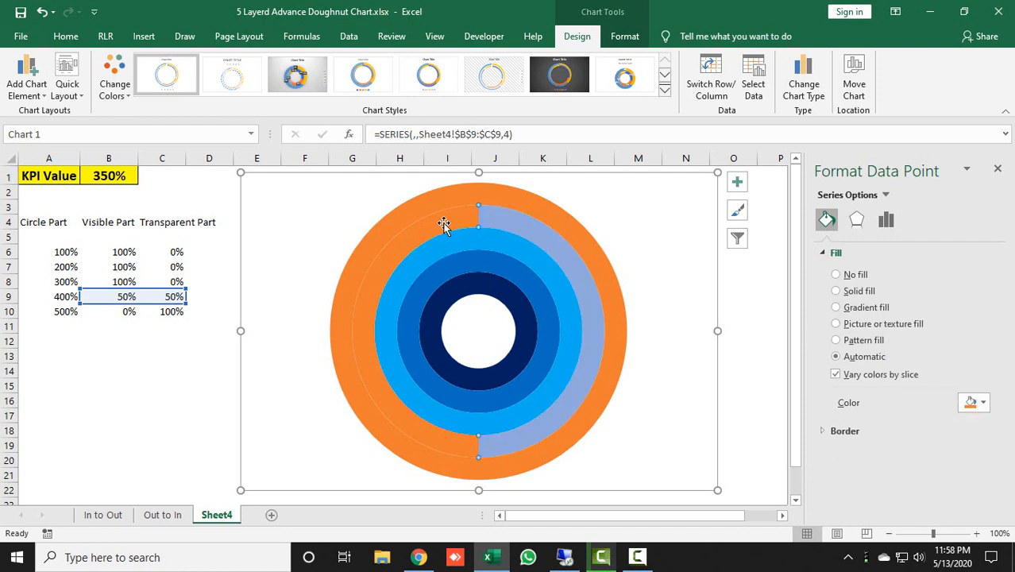
click(836, 274)
Set the KPI value in cell B1 to 450%
click(127, 181)
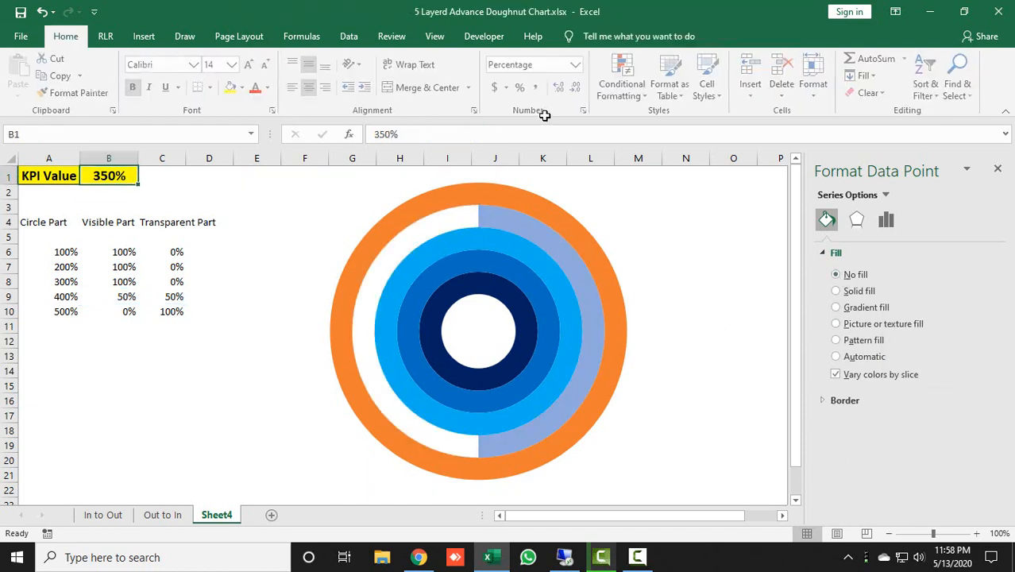
text(450)
key(Return)
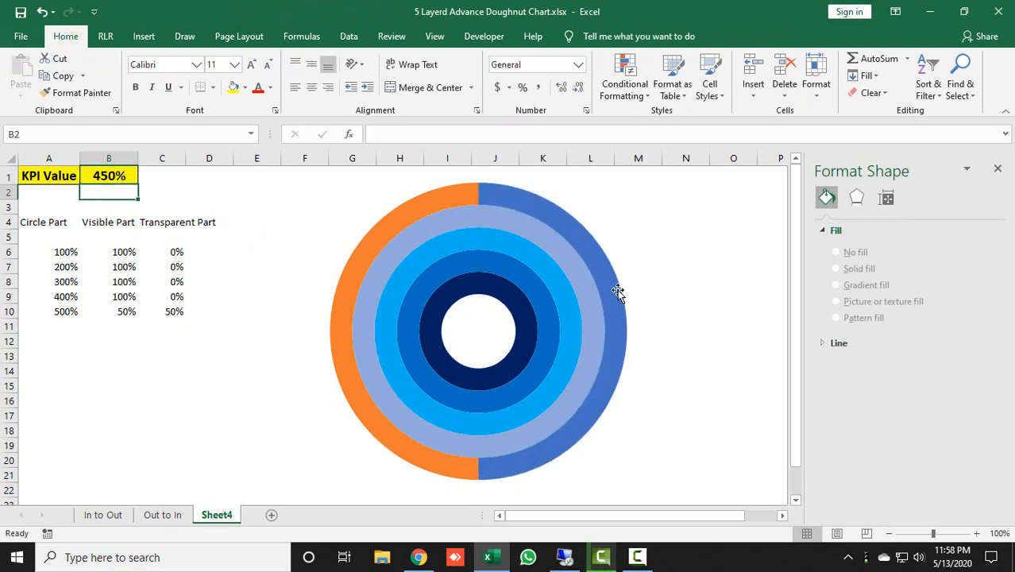
Give the outermost ring's visible slice a solid, paler theme blue than the fourth ring and its transparent slice no fill
click(568, 224)
click(587, 224)
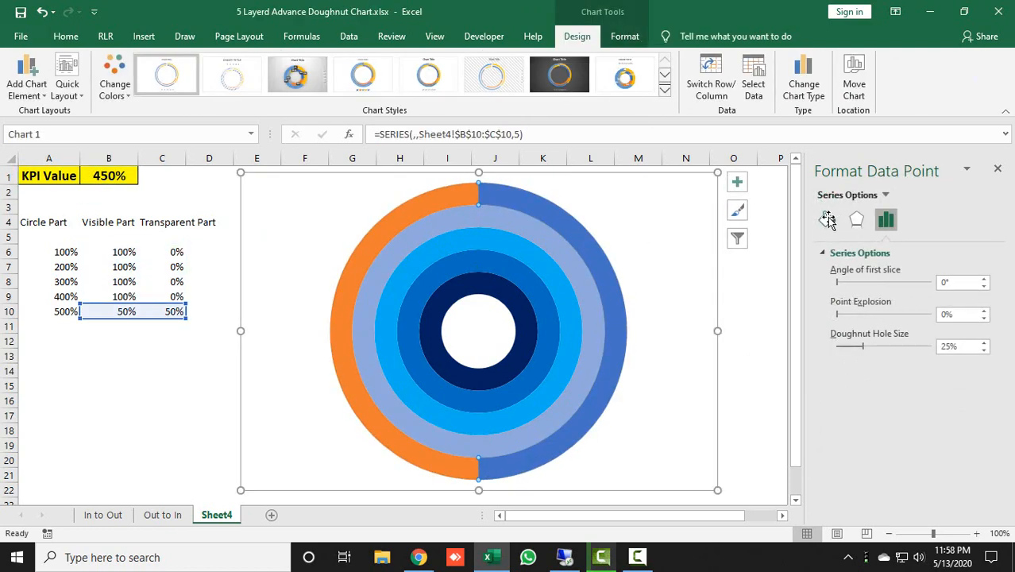
click(826, 219)
click(861, 292)
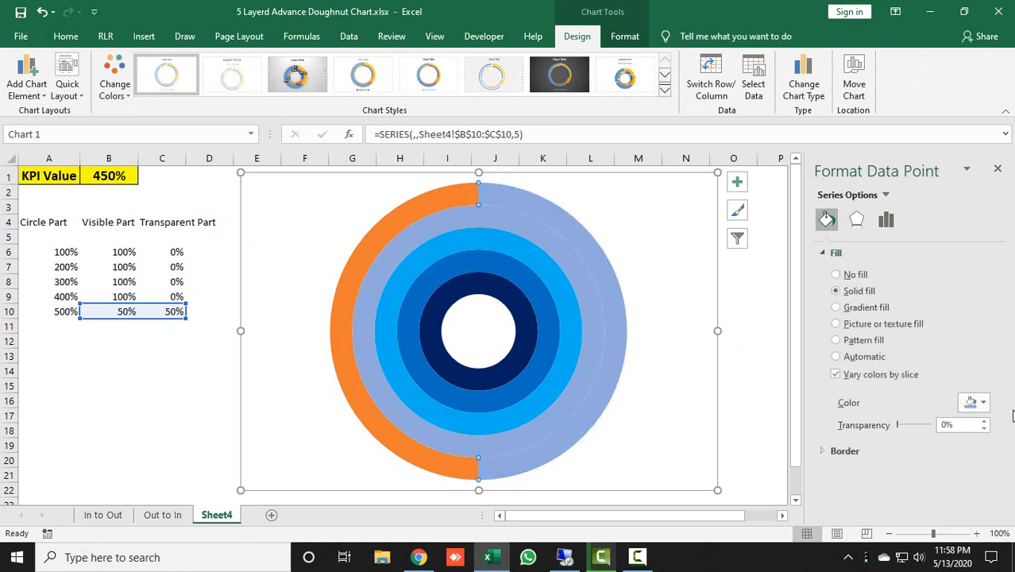
click(976, 402)
click(943, 316)
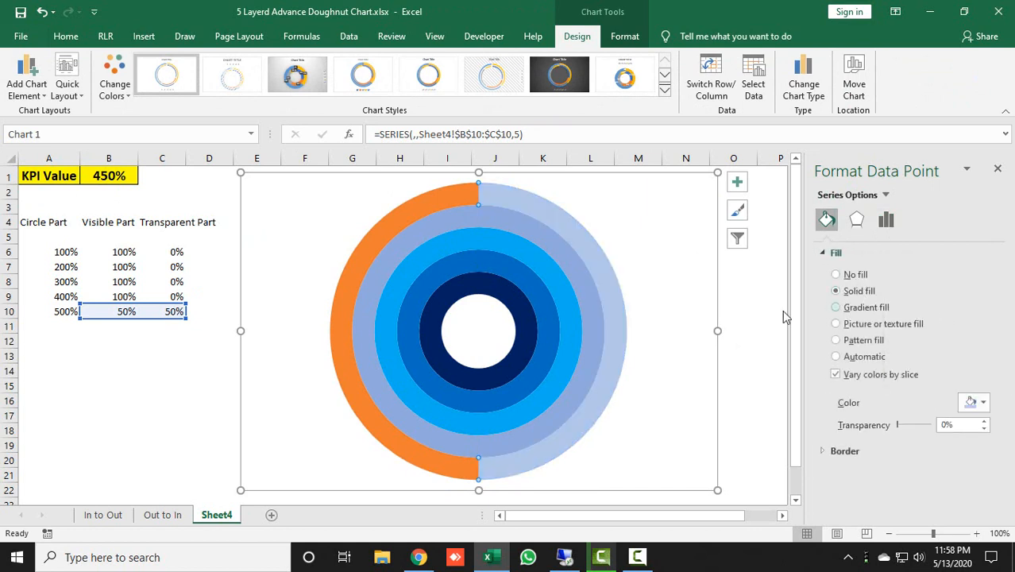
click(442, 203)
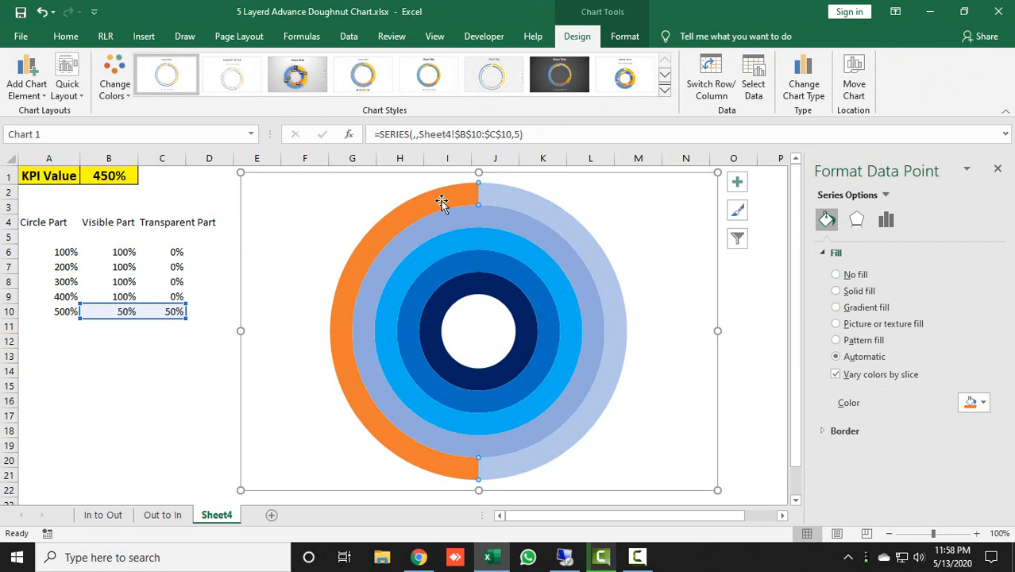
click(858, 276)
click(173, 397)
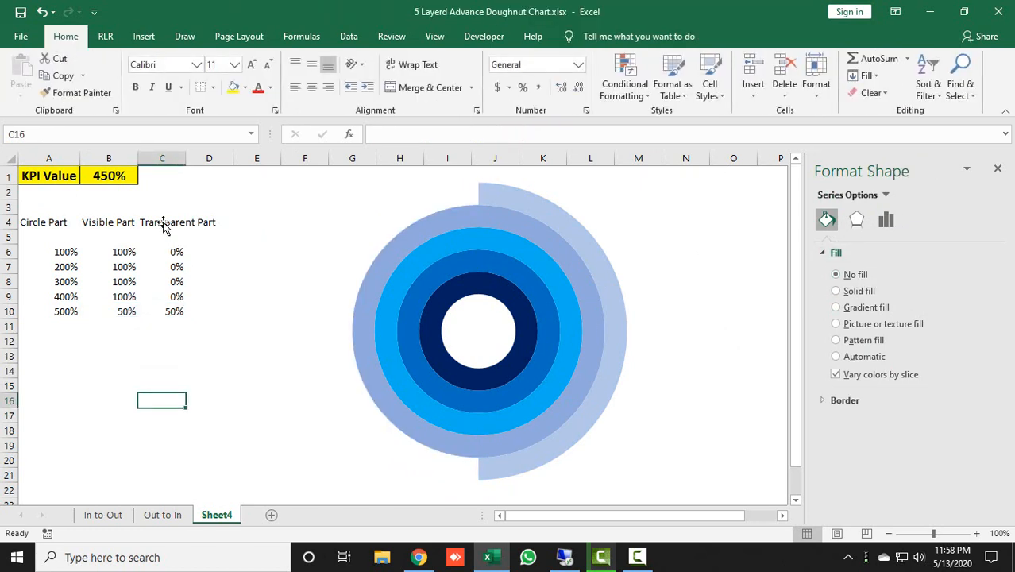
click(998, 168)
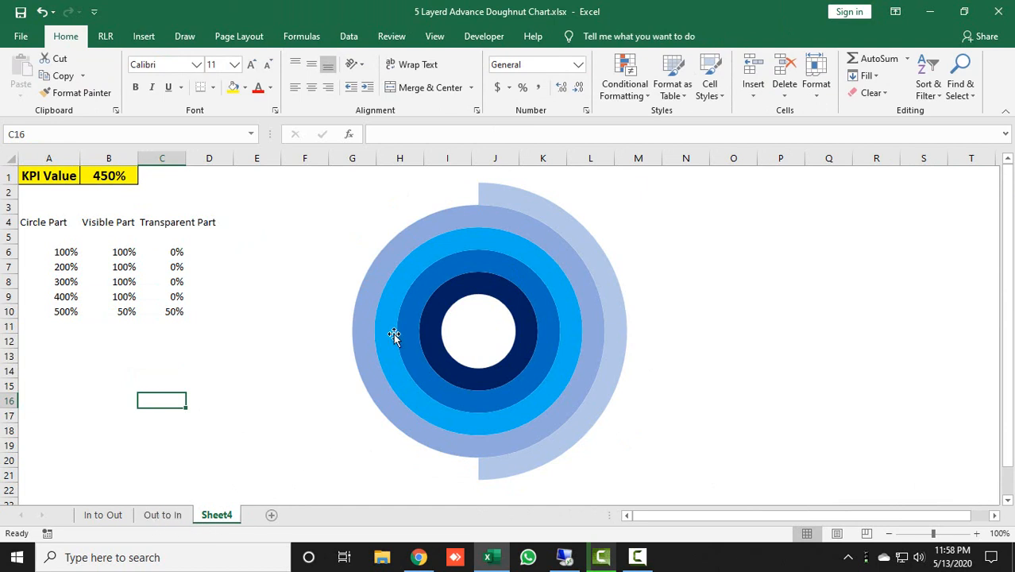
Set the KPI value in cell B1 to 500%
click(111, 176)
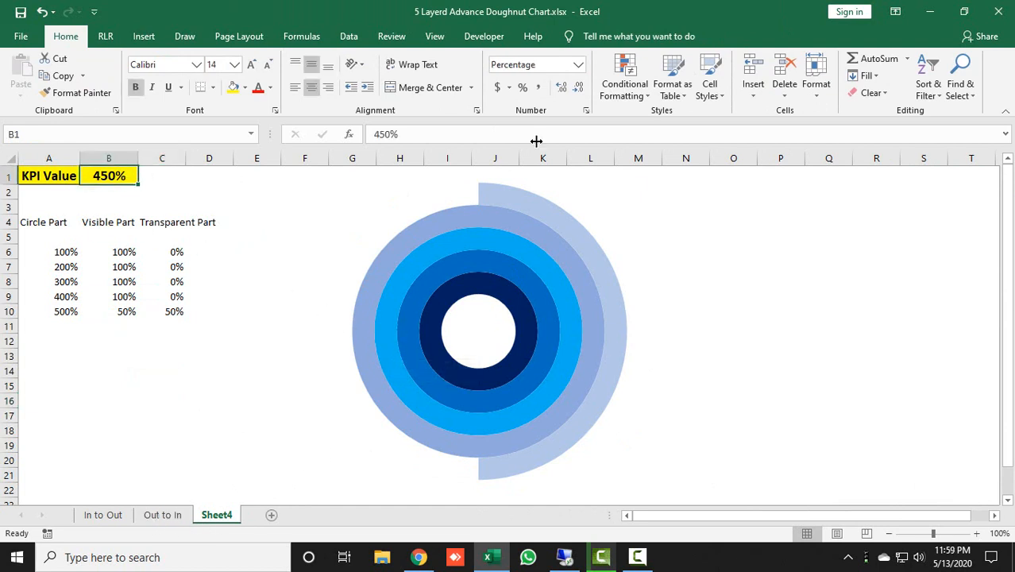
text(50)
text(0)
key(Return)
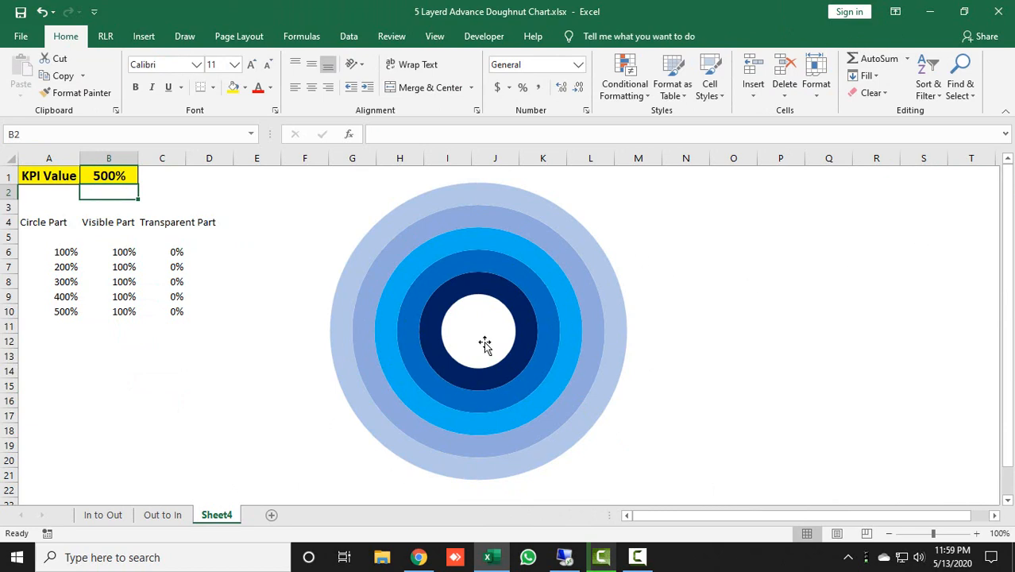
Check the finished In to Out sheet for reference, and insert a blue WordArt with reflection on Sheet4
click(101, 515)
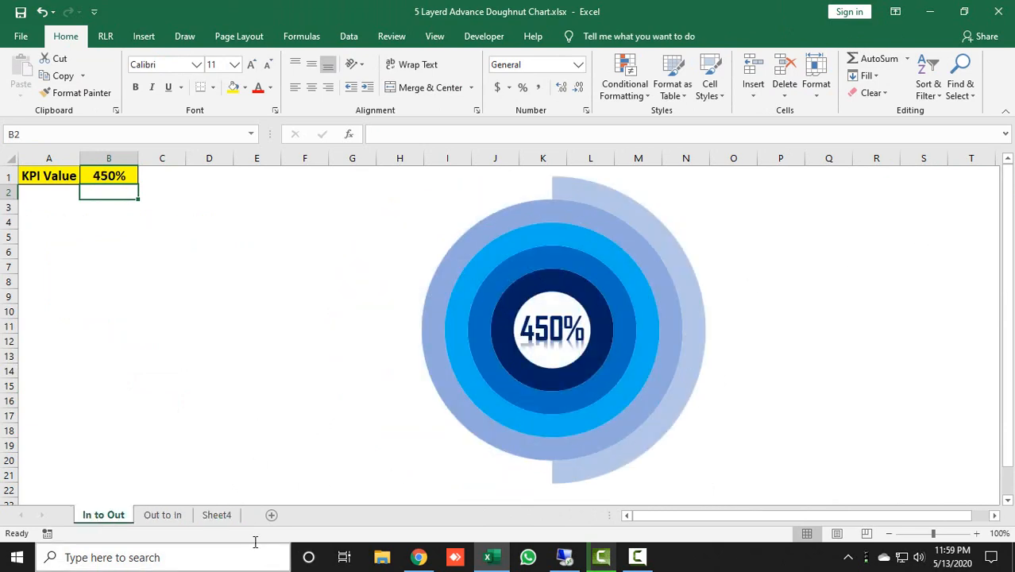
click(235, 516)
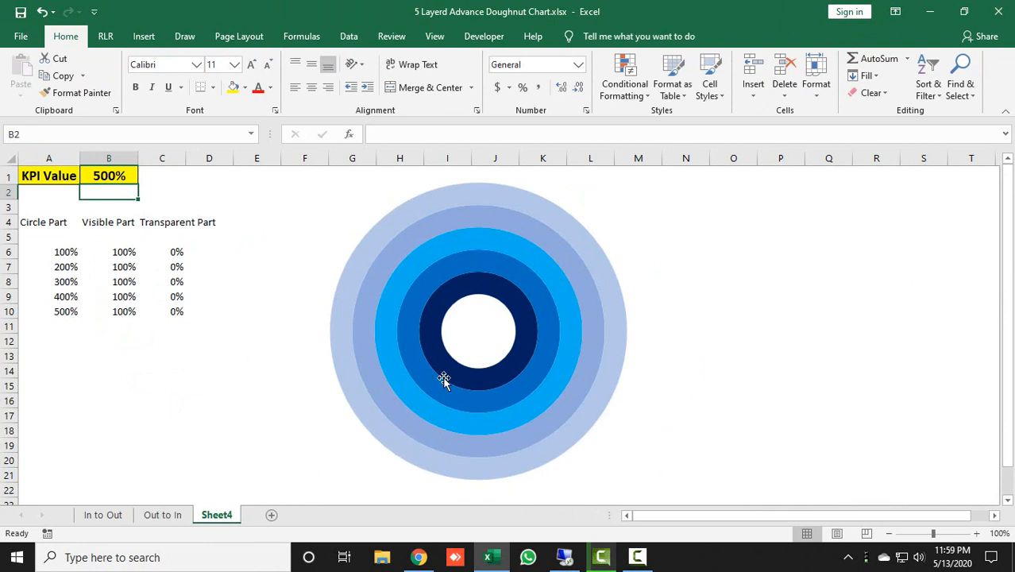
click(147, 37)
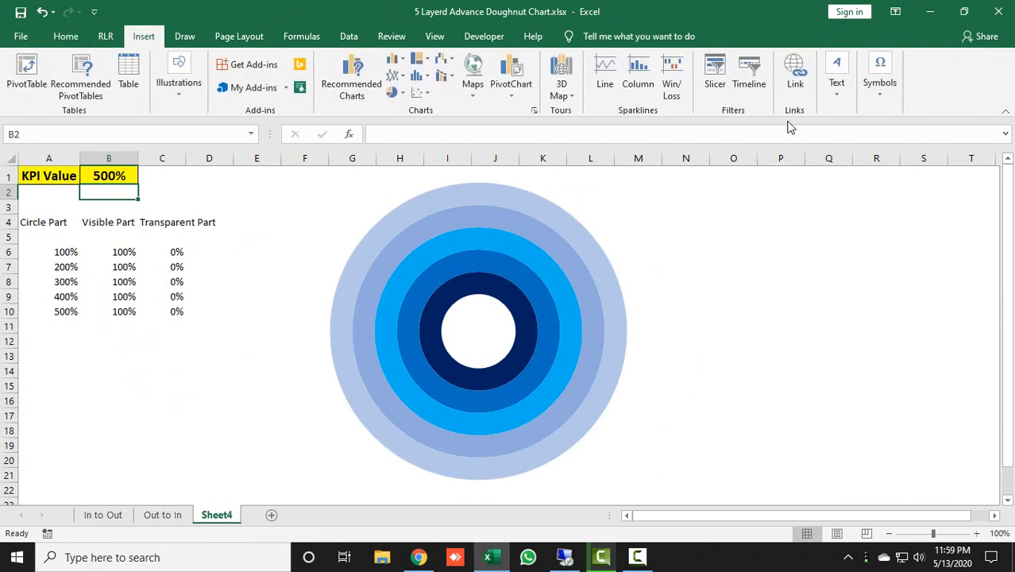
click(843, 94)
click(909, 147)
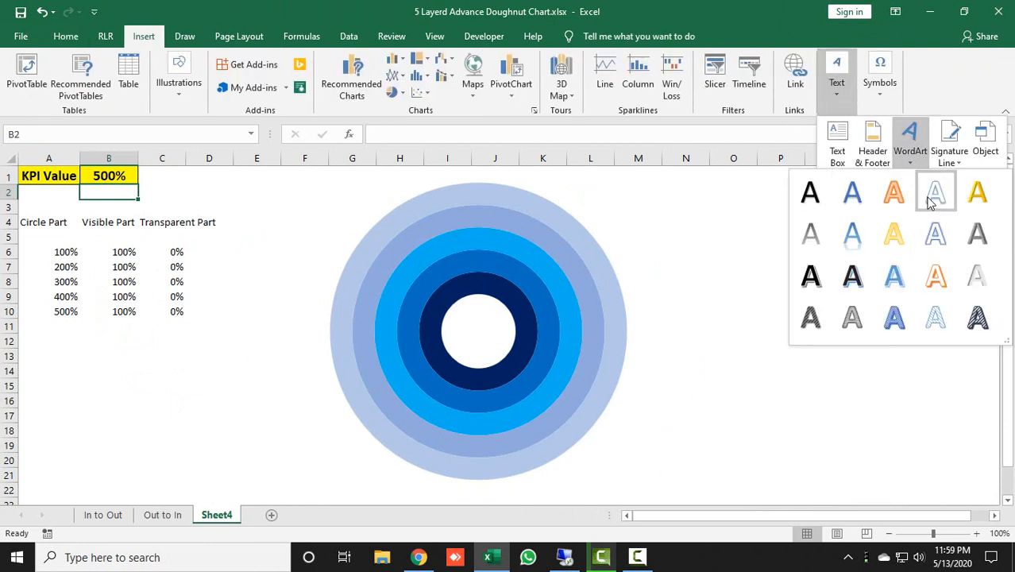
click(854, 233)
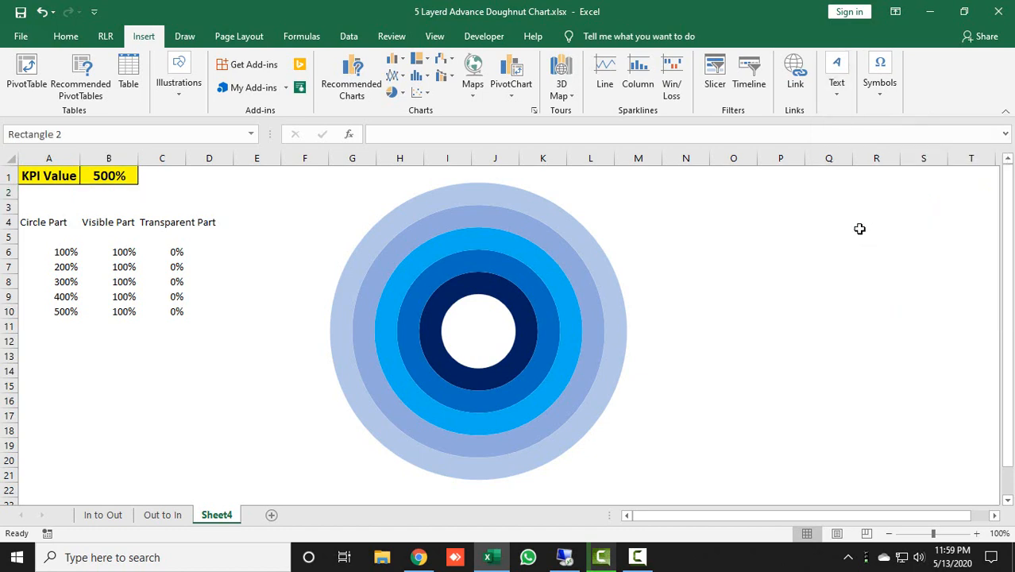
click(627, 298)
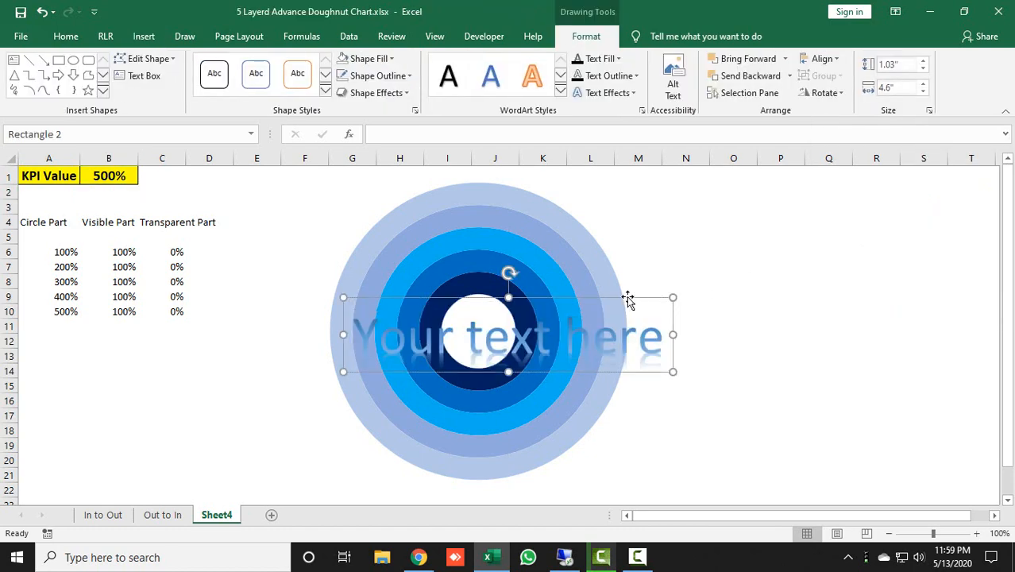
click(516, 135)
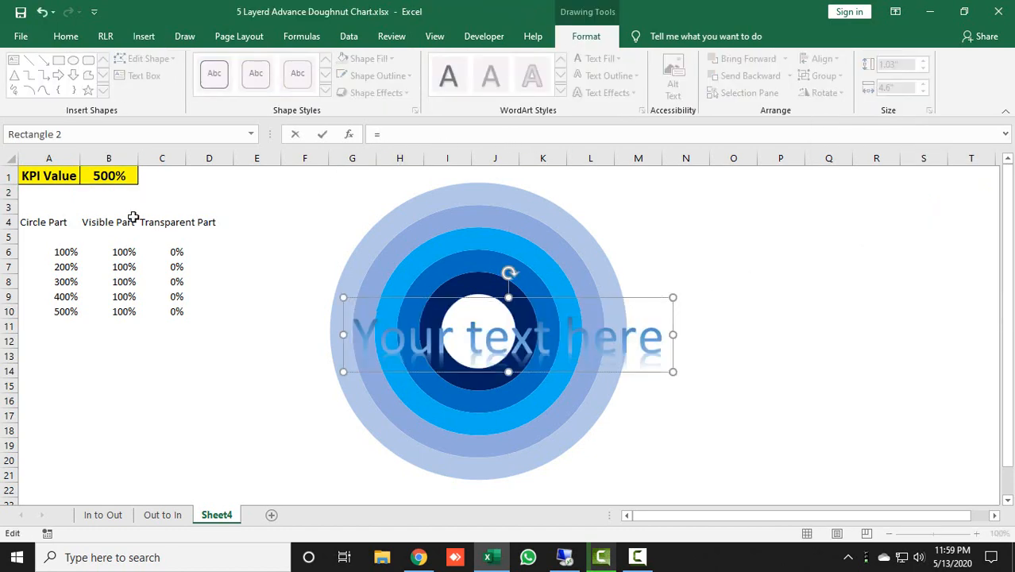
click(107, 176)
key(Return)
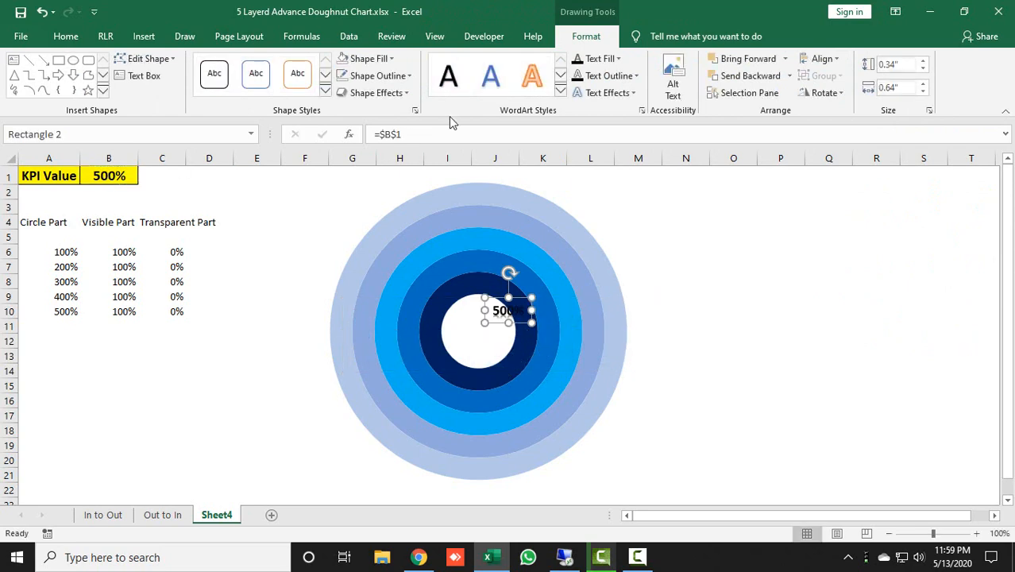
click(514, 297)
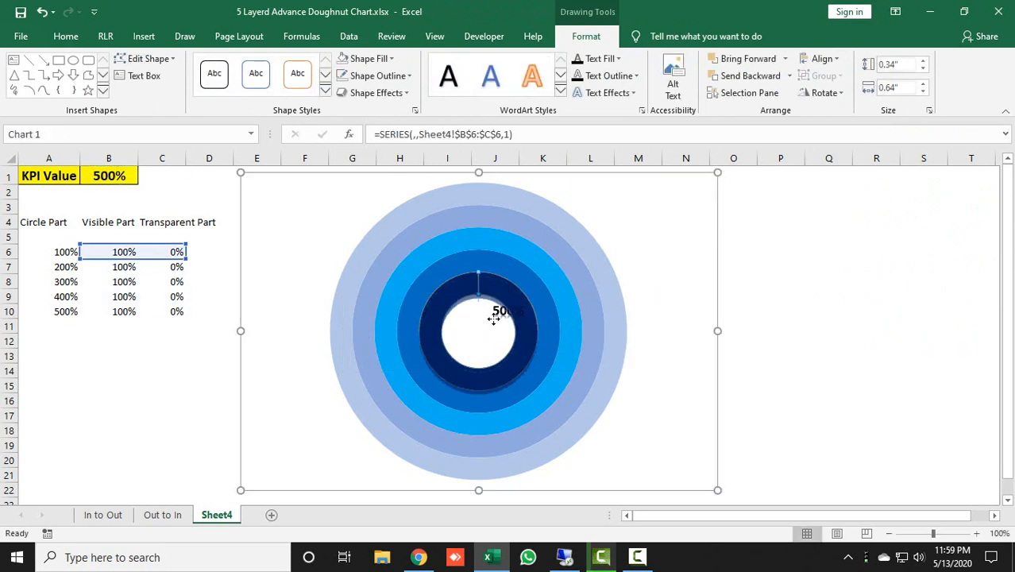
click(850, 332)
key(ctrl+z)
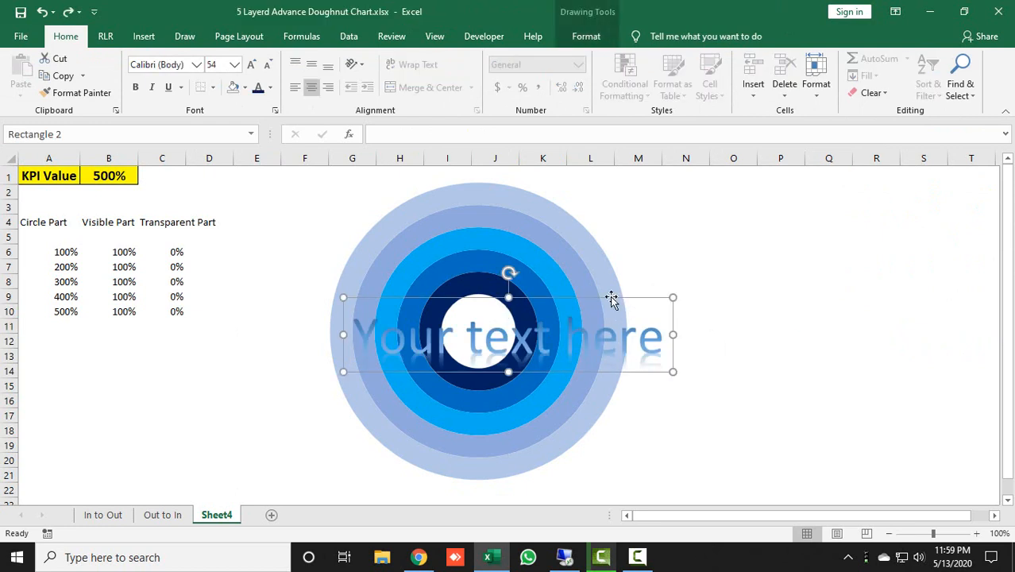
Link the WordArt's text to the KPI value in cell B1 with the formula =$B$1
click(507, 135)
text(=)
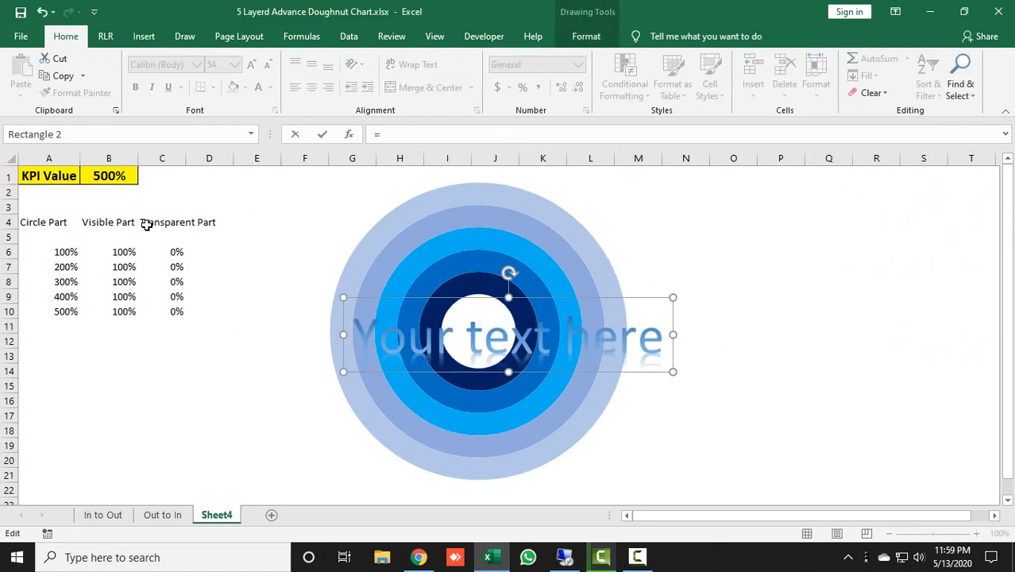
click(117, 177)
key(Return)
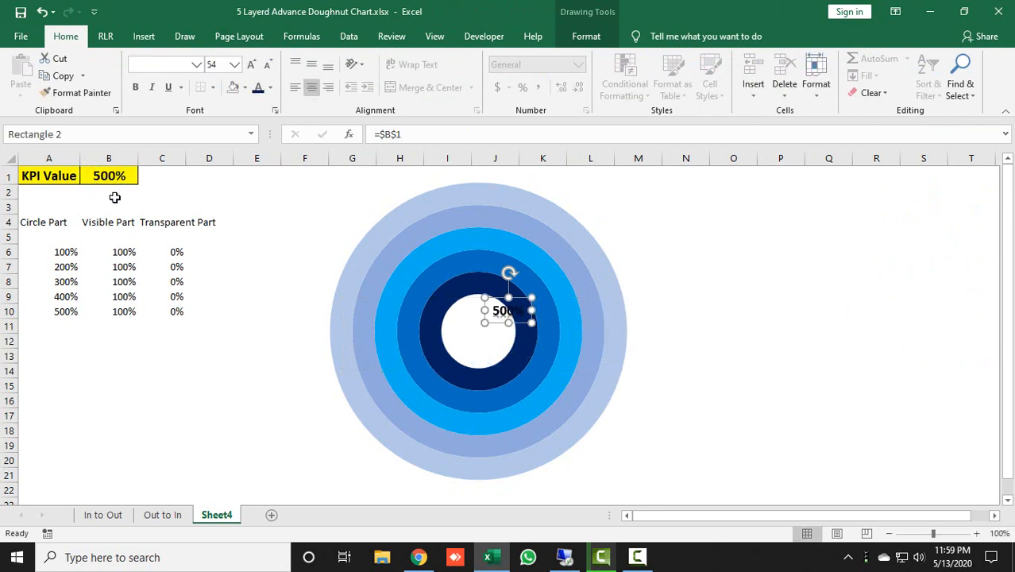
Centre the linked WordArt label inside the doughnut's hole and enlarge its text to 28 points
click(524, 303)
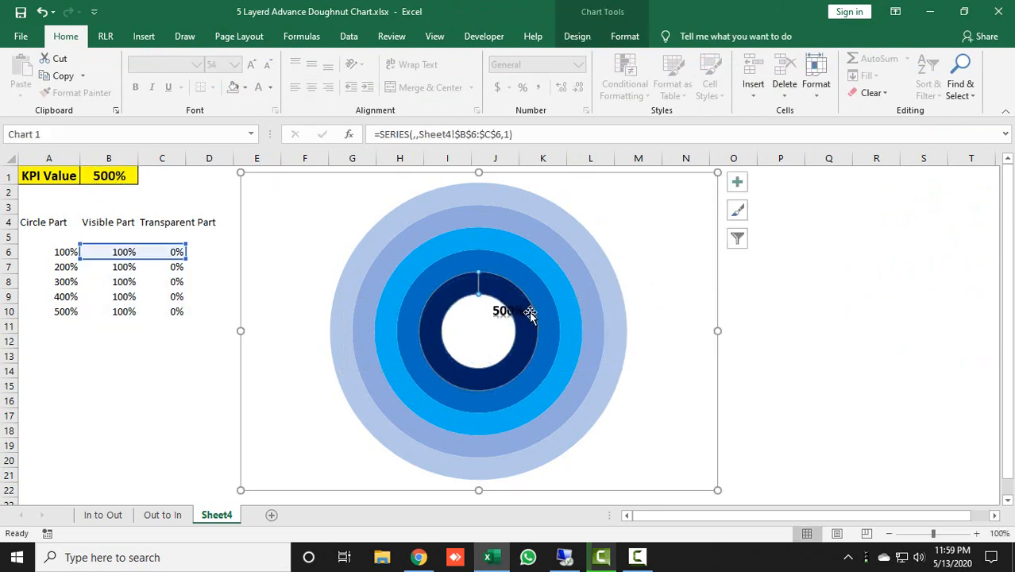
click(758, 309)
click(502, 308)
drag(501, 308, 475, 330)
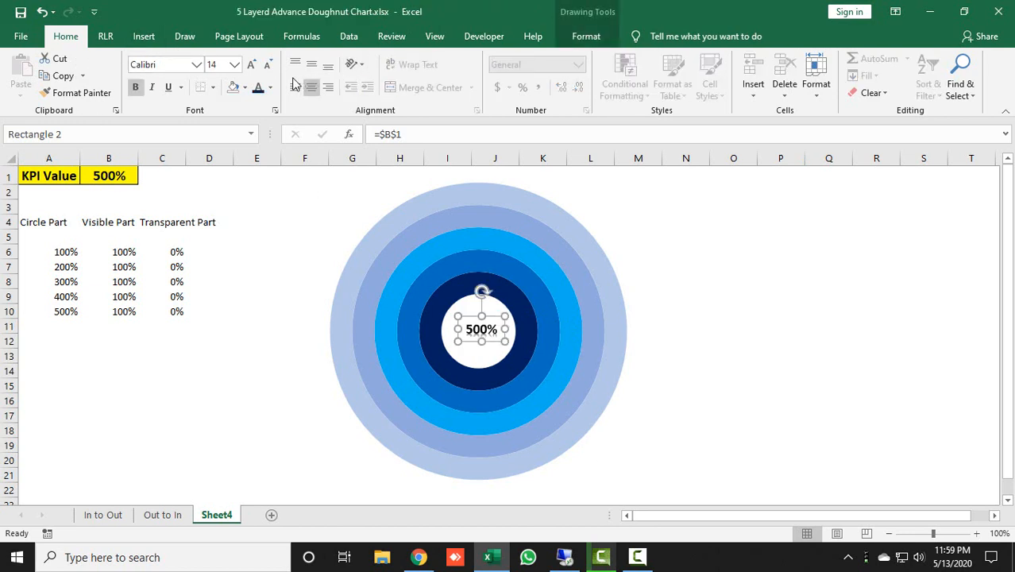
click(252, 66)
click(252, 66)
click(252, 65)
click(252, 66)
click(252, 66)
click(252, 66)
click(252, 66)
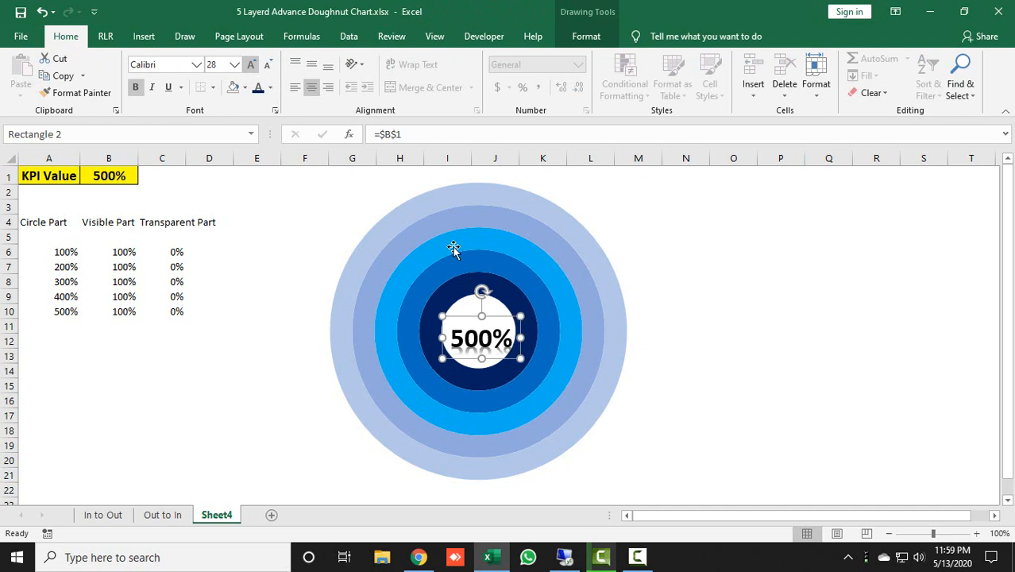
drag(496, 315, 493, 311)
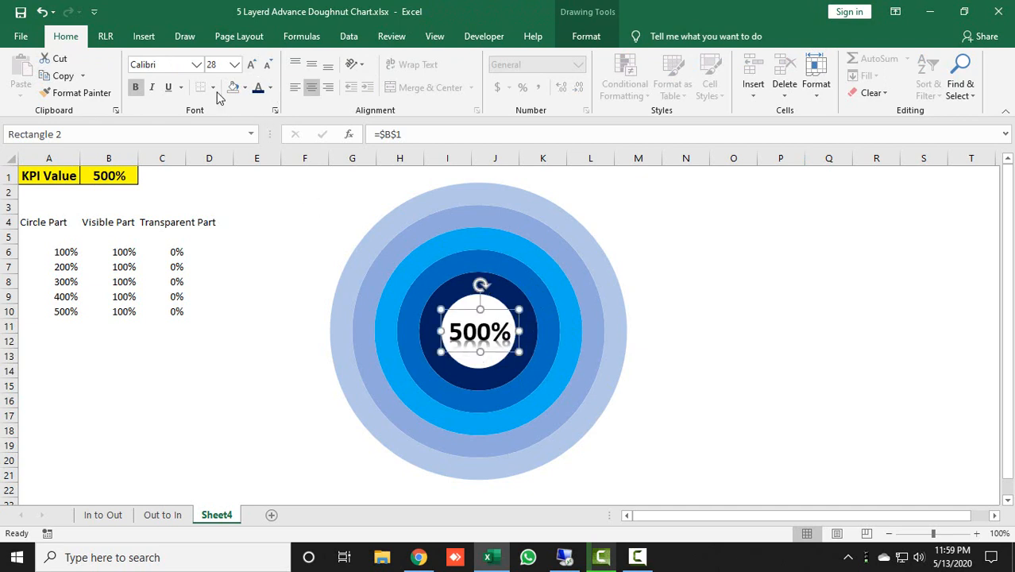
Set the WordArt label's font to Agency FB
click(161, 65)
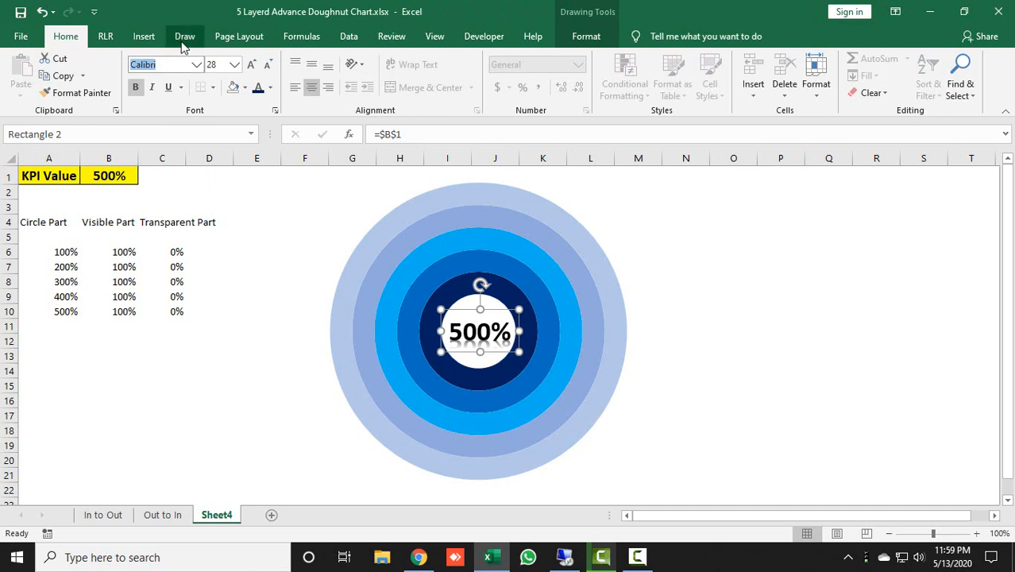
text(Agency FB)
key(Return)
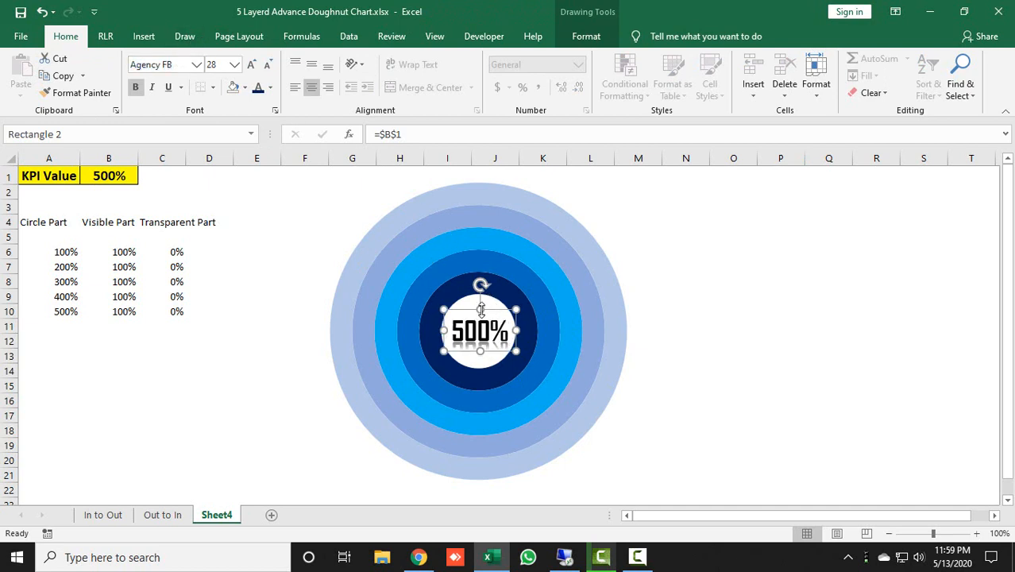
Nudge the WordArt label slightly upward in the doughnut's hole and set its font colour to standard dark blue
drag(491, 305, 489, 302)
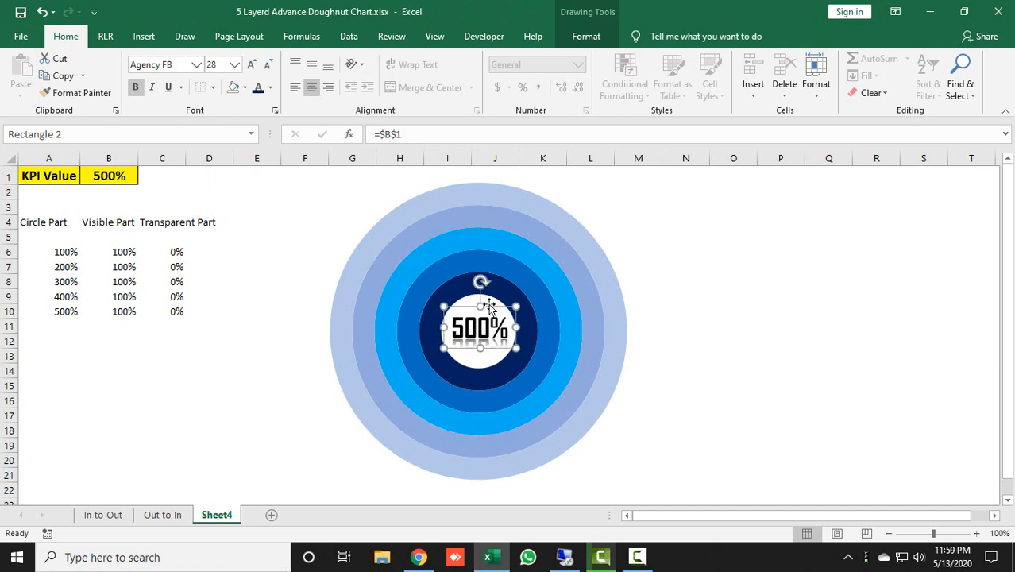
click(270, 88)
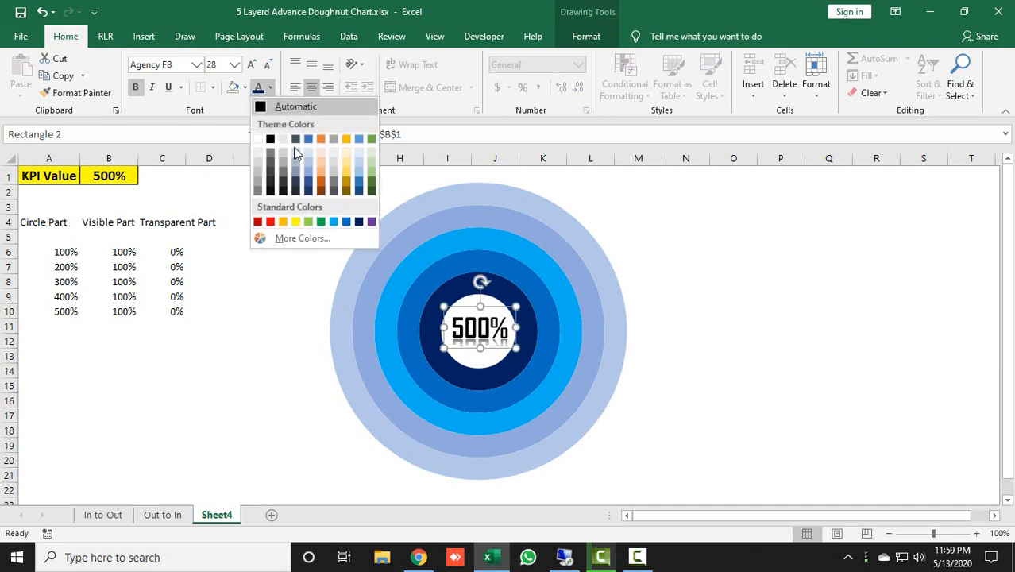
click(358, 222)
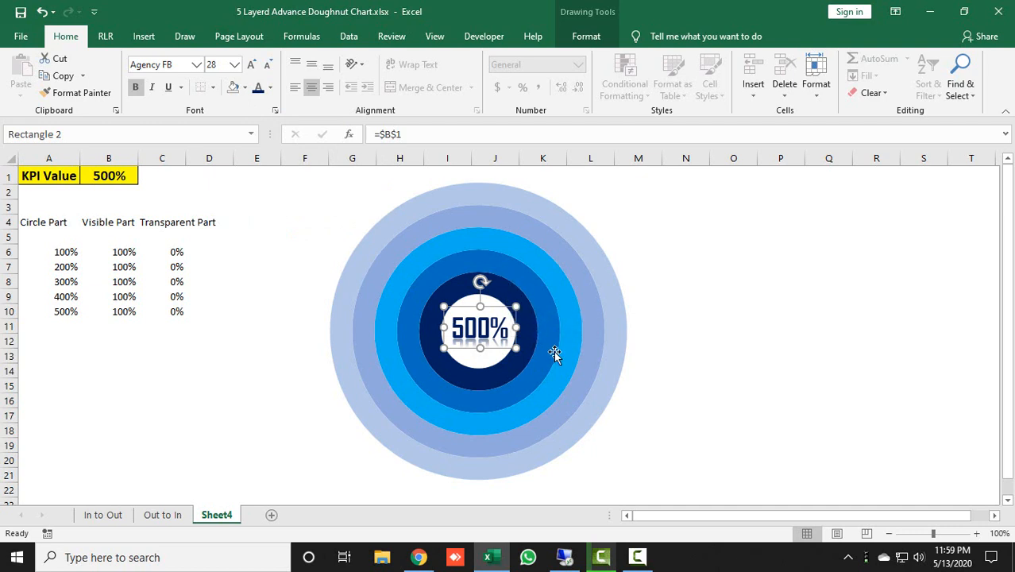
click(812, 283)
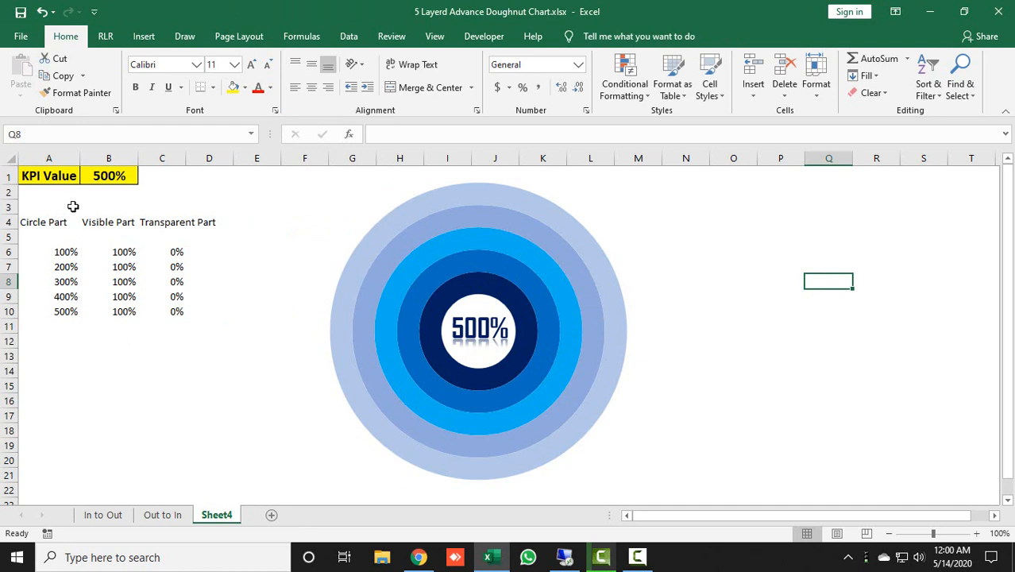
Copy the KPI table in A1:D10 of Sheet4 into a new worksheet, starting at cell A1
drag(56, 176, 206, 310)
key(ctrl+c)
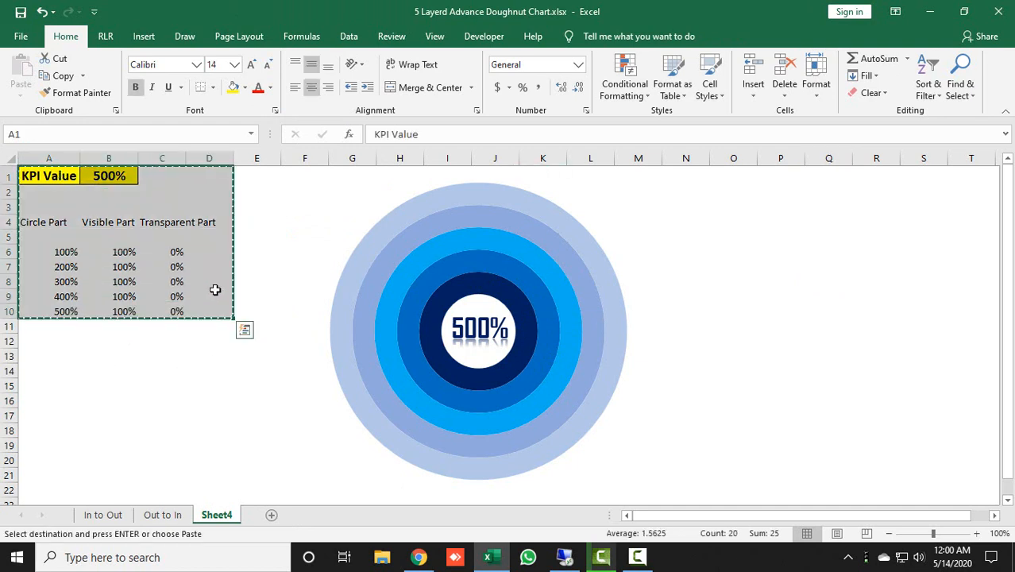
click(270, 515)
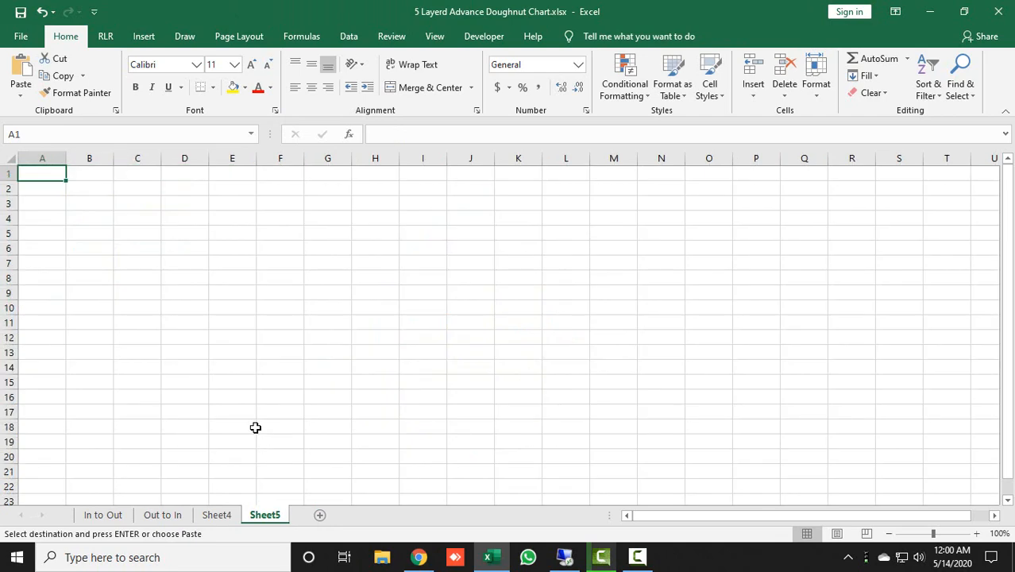
key(ctrl+v)
click(375, 326)
double_click(67, 158)
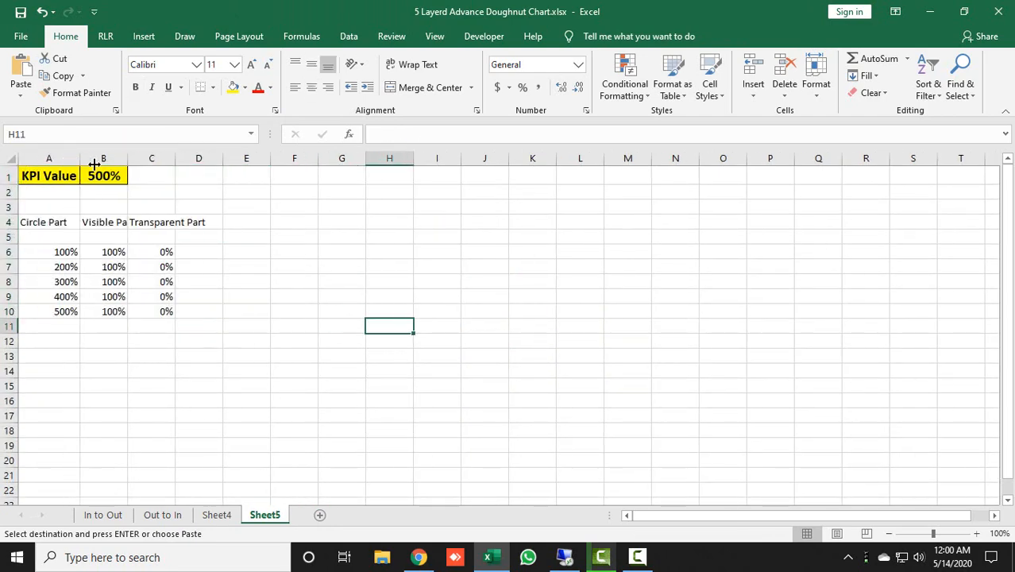
click(579, 326)
Hide the gridlines on Sheet5
click(432, 36)
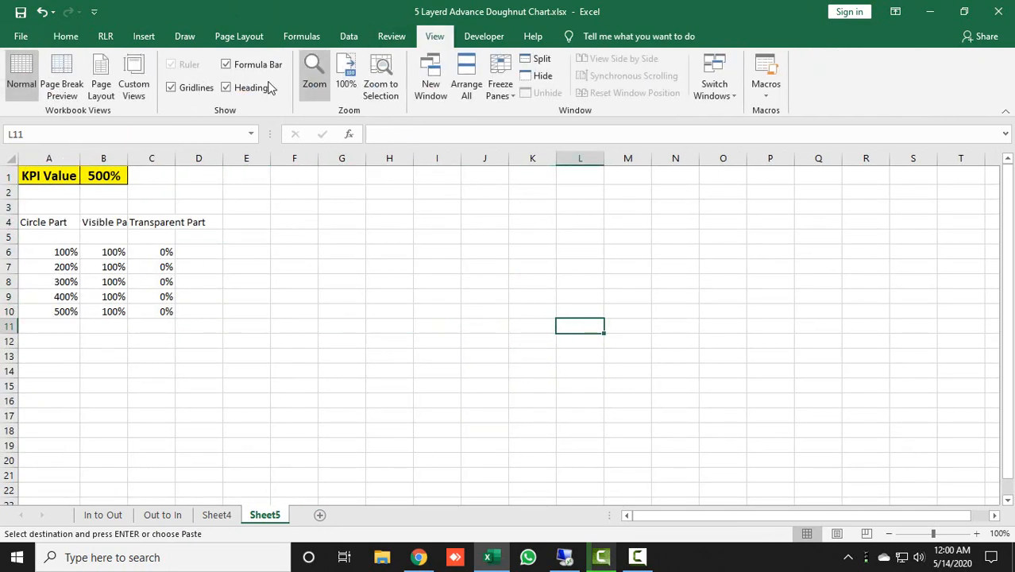
click(171, 88)
click(484, 386)
click(432, 412)
Reverse the Circle Part values in A6:A10 so they run 500%, 400%, 300%, 200%, 100%
click(64, 251)
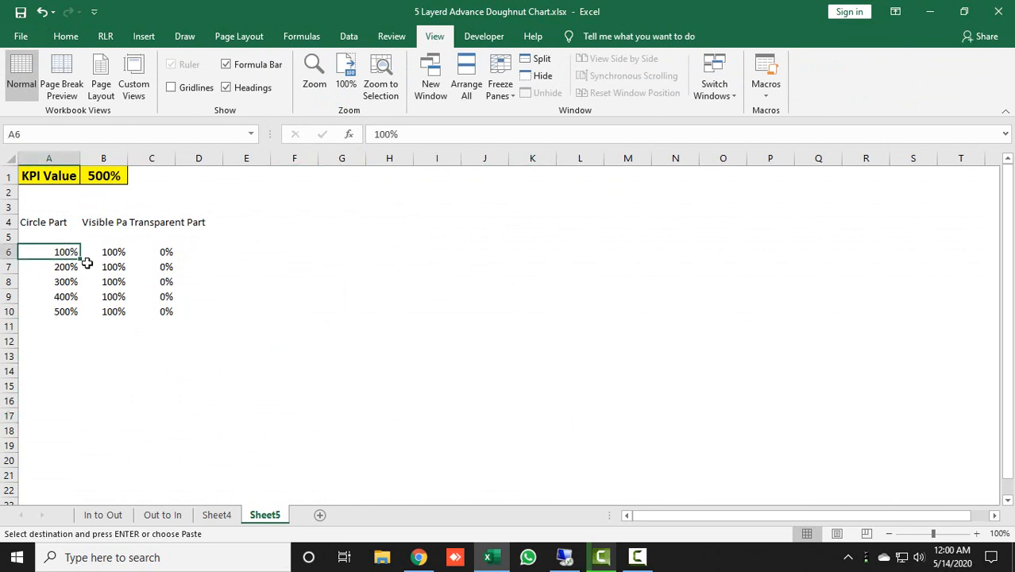
text(500)
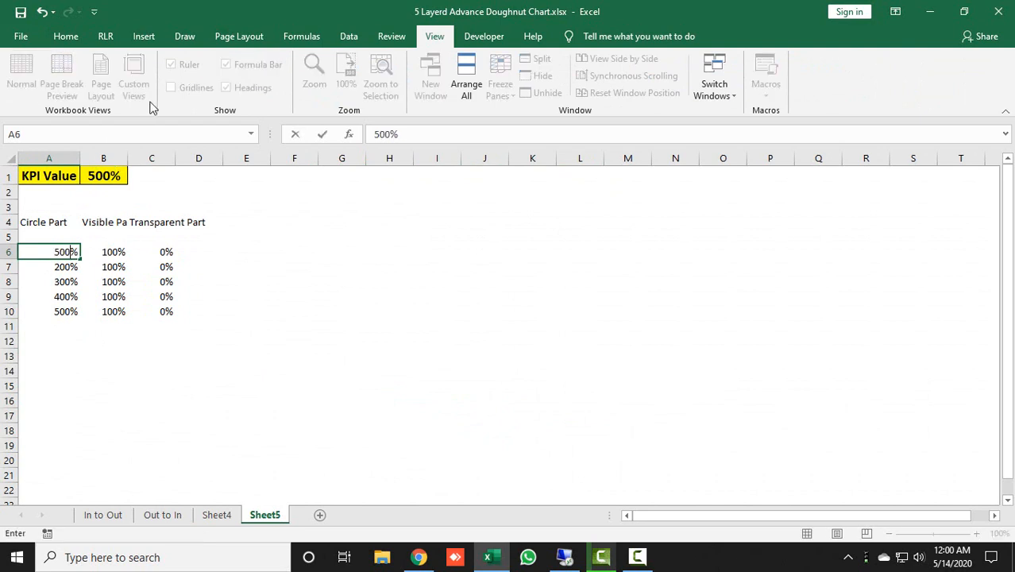
key(Return)
text(400)
key(Return)
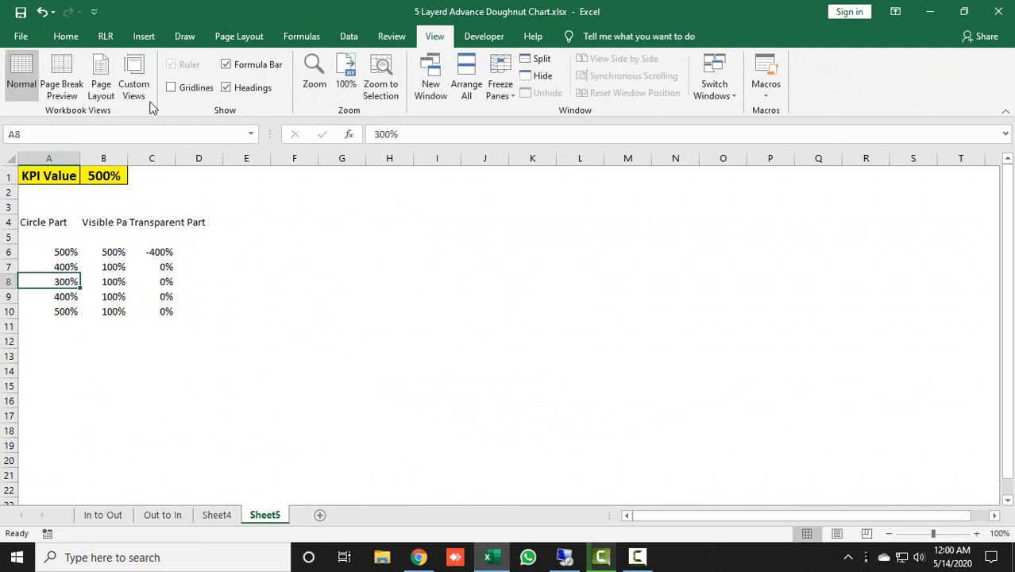
key(Return)
text(200)
key(Return)
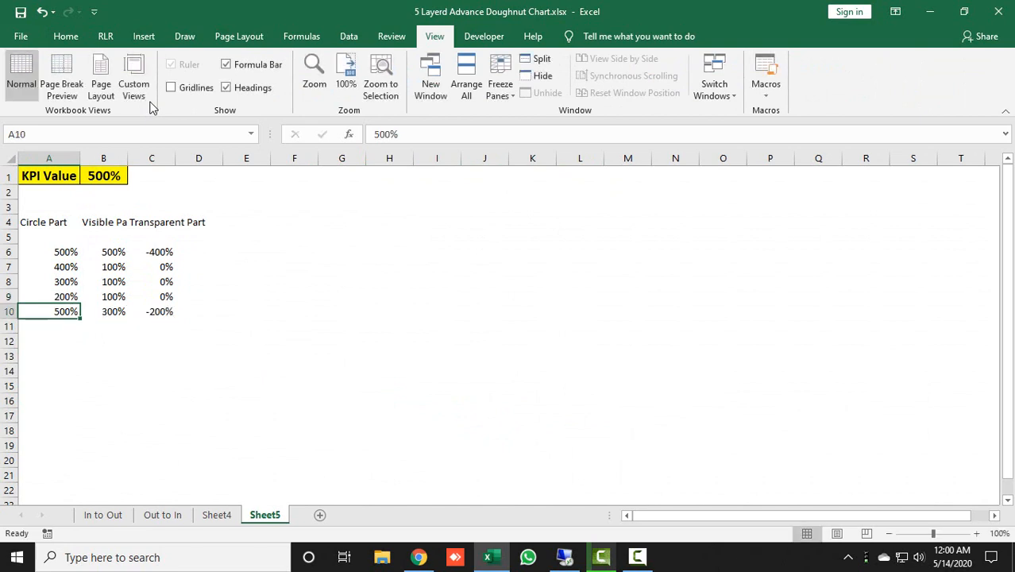
text(100)
key(Return)
Widen column B on Sheet5 to fit the Visible Part heading, and check the Circle Part order on Sheet4 for reference
key(Up)
key(Up)
key(Up)
key(Up)
key(Up)
key(Up)
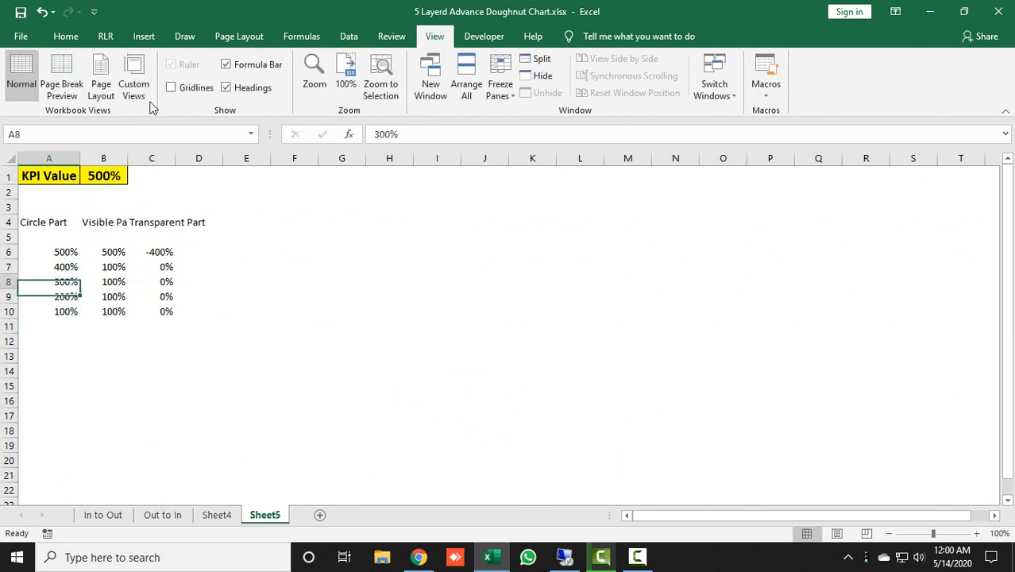
key(Down)
key(Down)
key(Right)
key(Up)
key(Up)
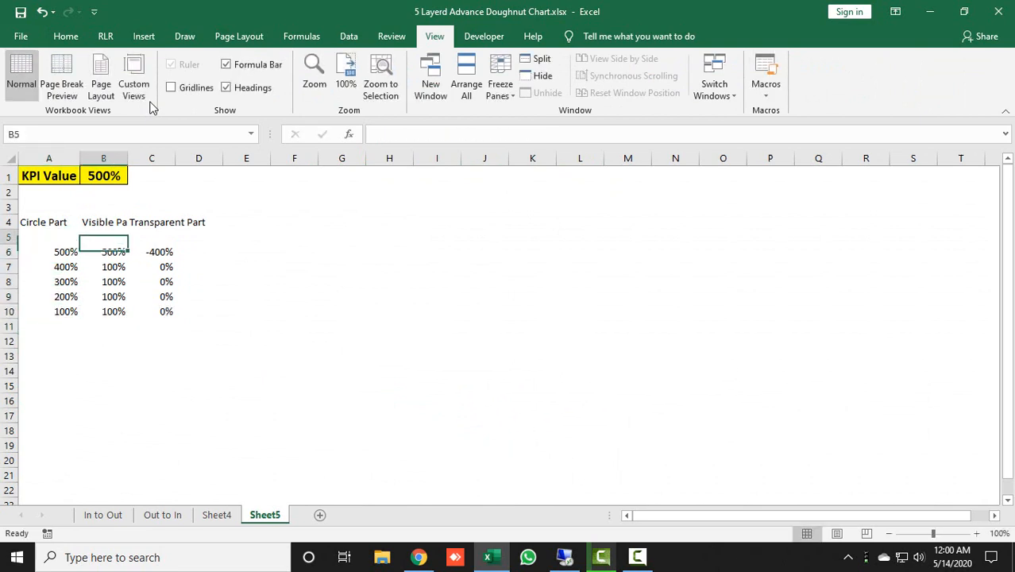
key(Down)
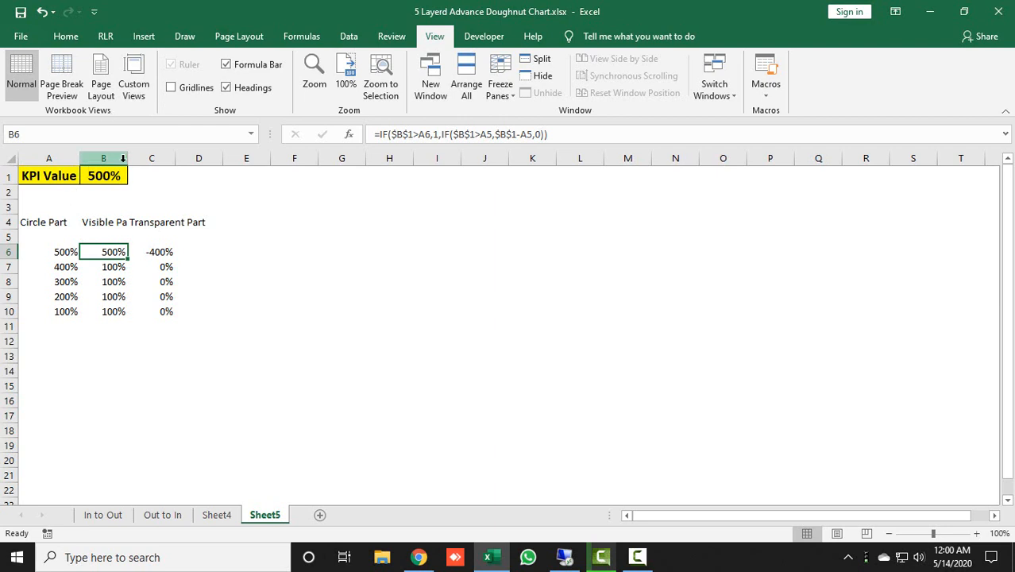
click(54, 237)
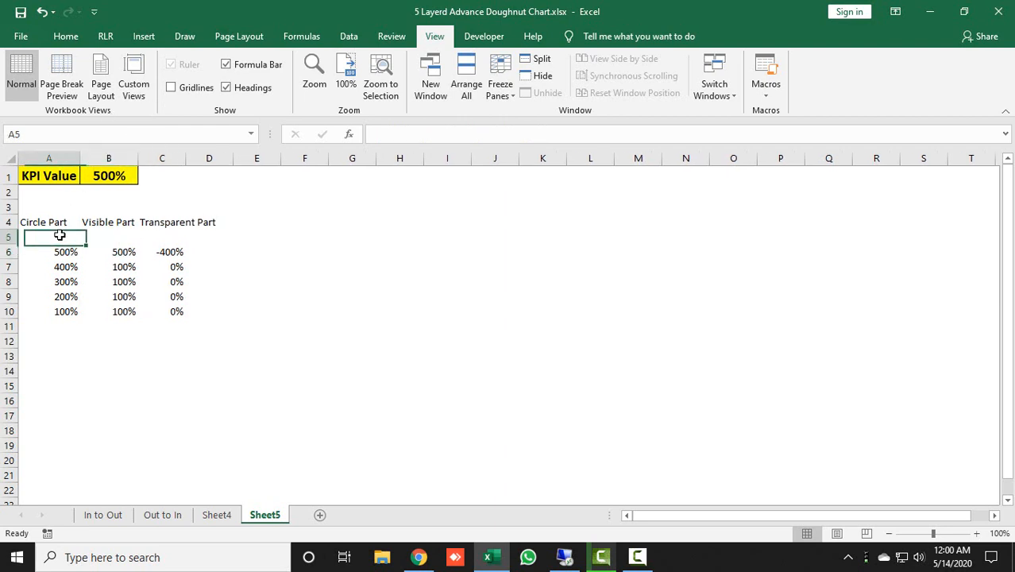
click(211, 513)
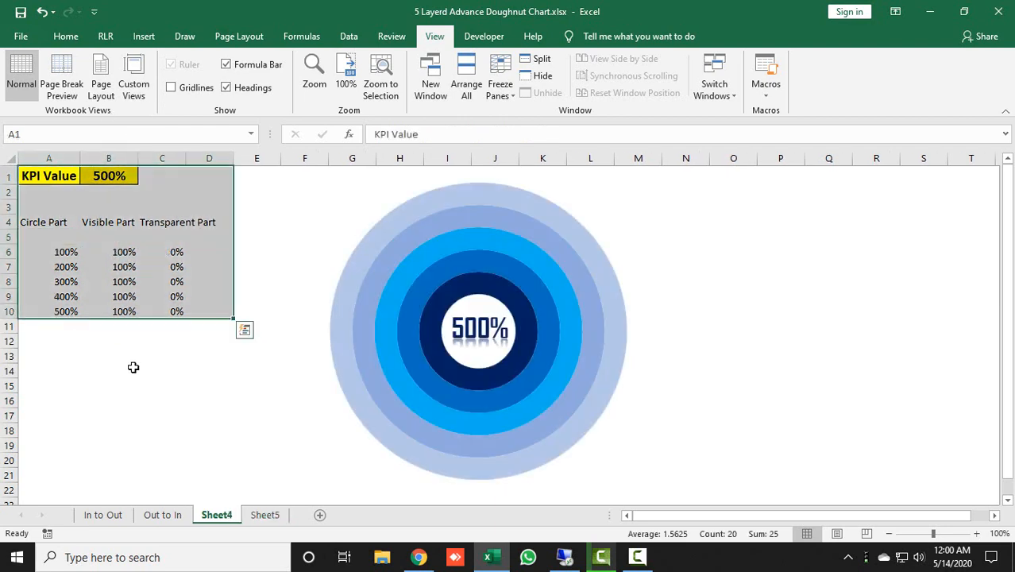
click(62, 237)
click(264, 515)
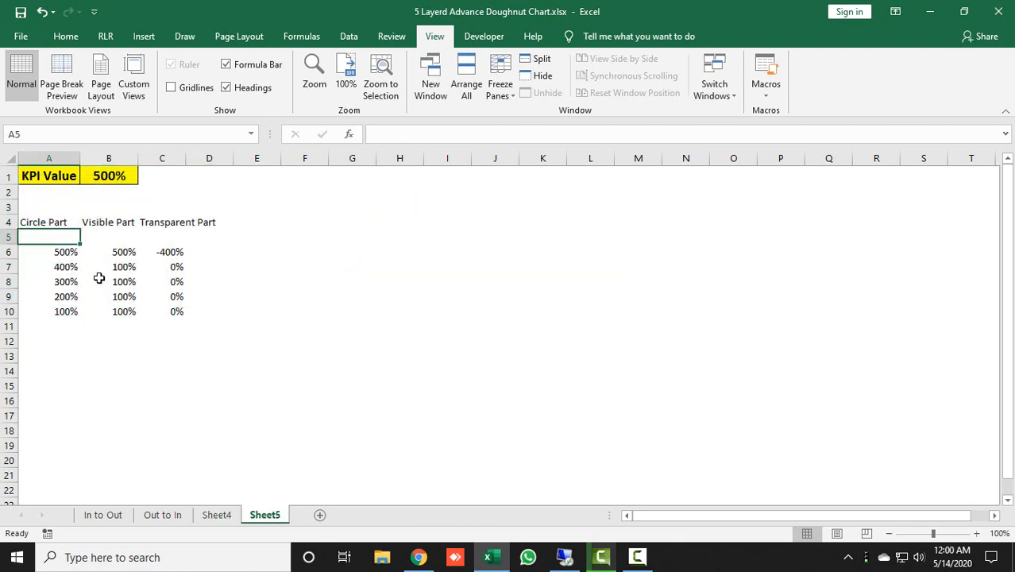
Change the Visible Part formula in B6 to =IF($B$1>A6,1,IF($B$1>A7,$B$1-A7,0))
click(121, 253)
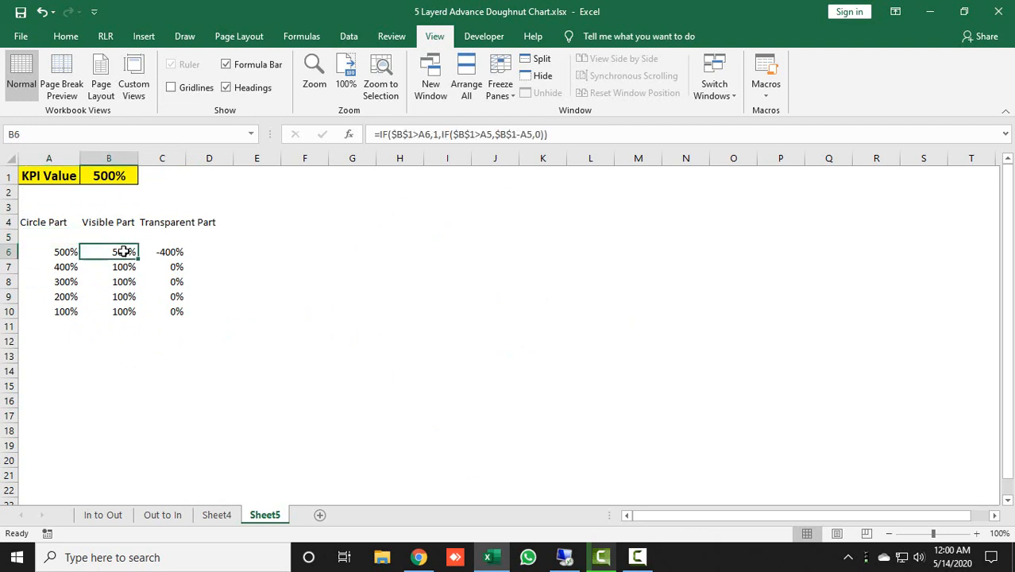
click(486, 135)
key(Delete)
text(7)
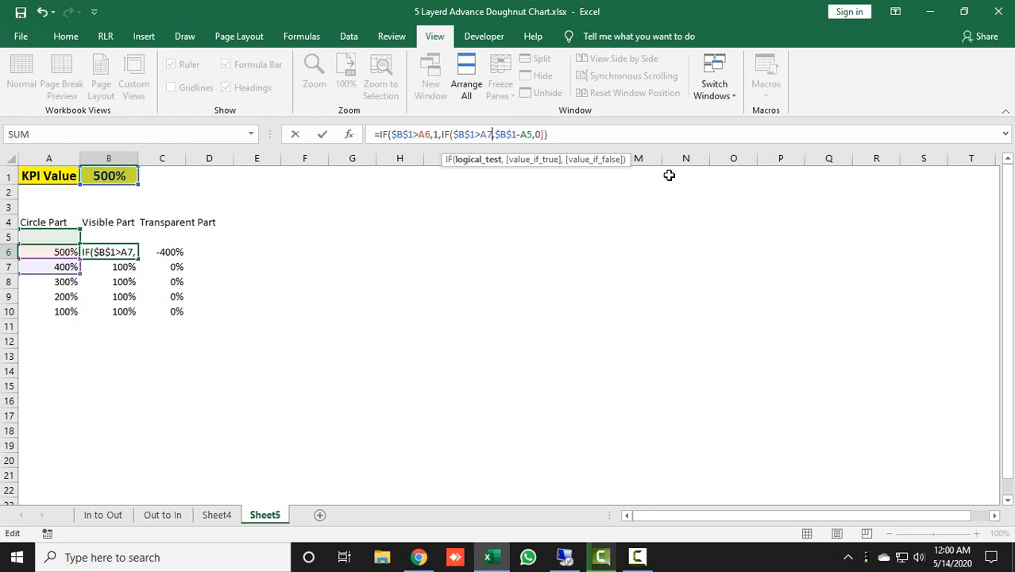
click(528, 134)
key(Delete)
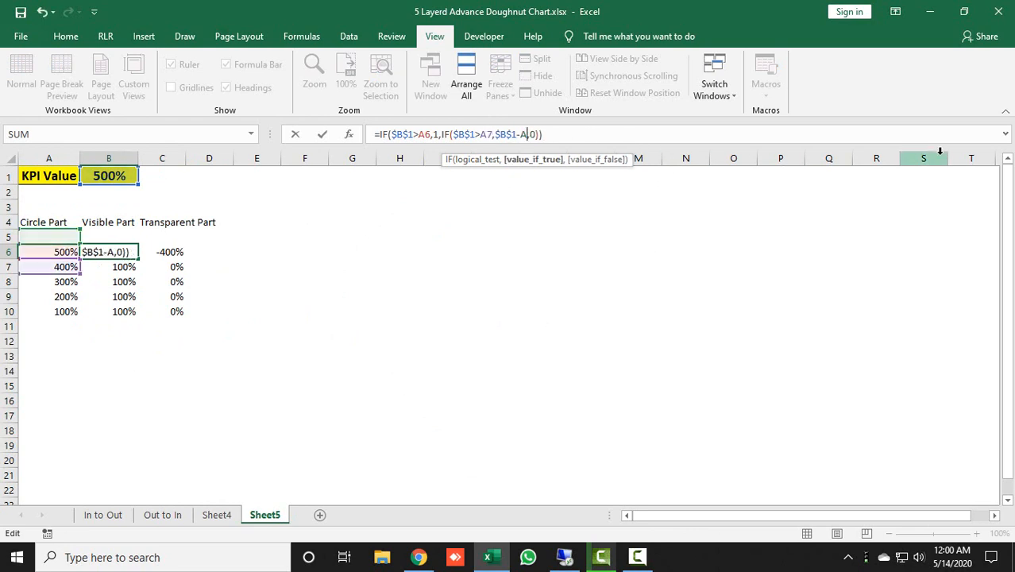
text(7)
key(Return)
Copy the revised Visible Part formula from B6 down through B10
key(Up)
key(ctrl+c)
key(shift+Down)
key(shift+Down)
key(shift+Down)
key(shift+Down)
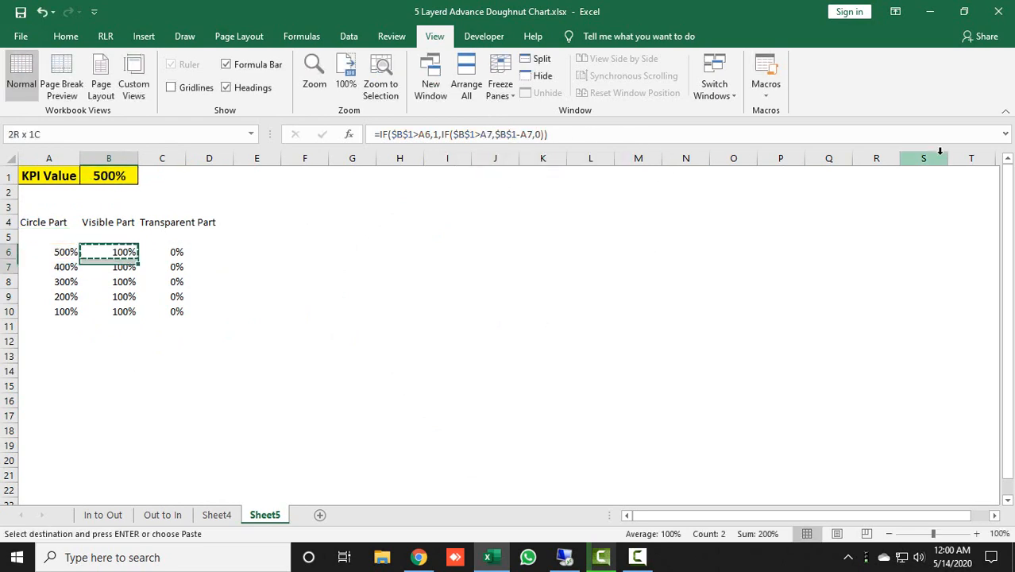
key(Escape)
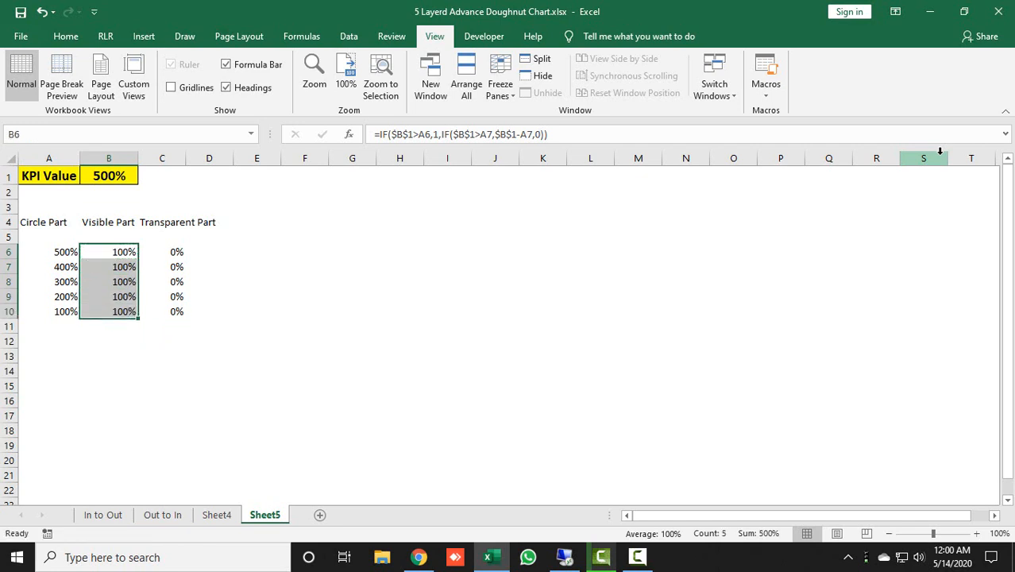
key(Right)
Set the KPI value in cell B1 to 45%
click(123, 175)
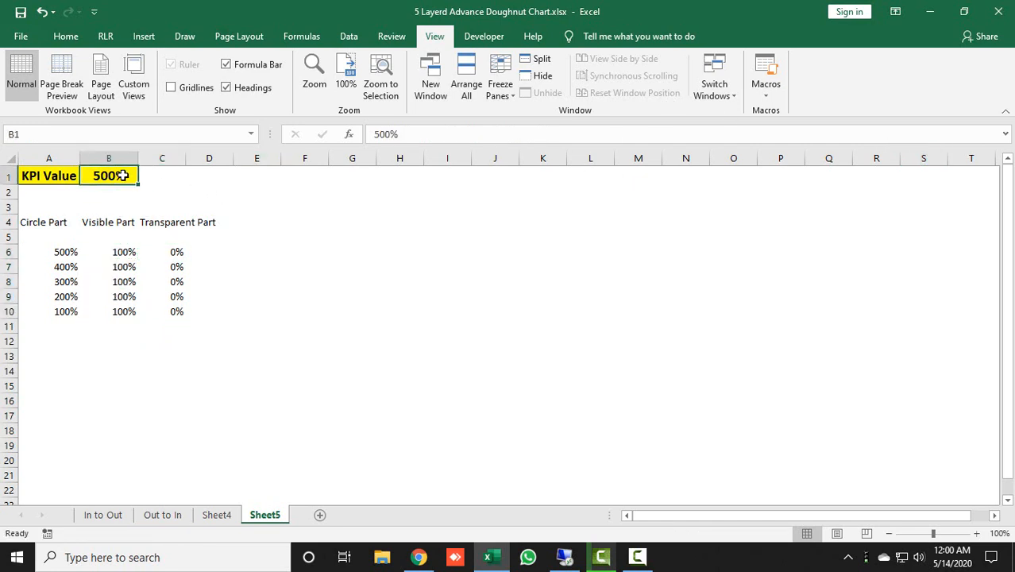
text(45%)
key(Return)
key(Return)
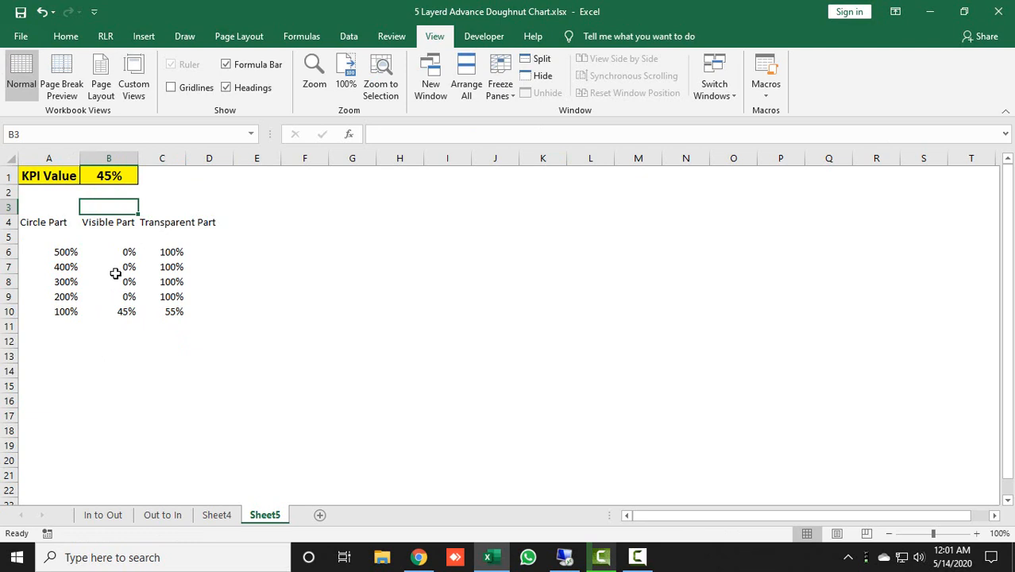
Insert a doughnut chart from B6:C10, place it beside the table and enlarge it to about 4.38" by 6.71"
drag(129, 253, 172, 308)
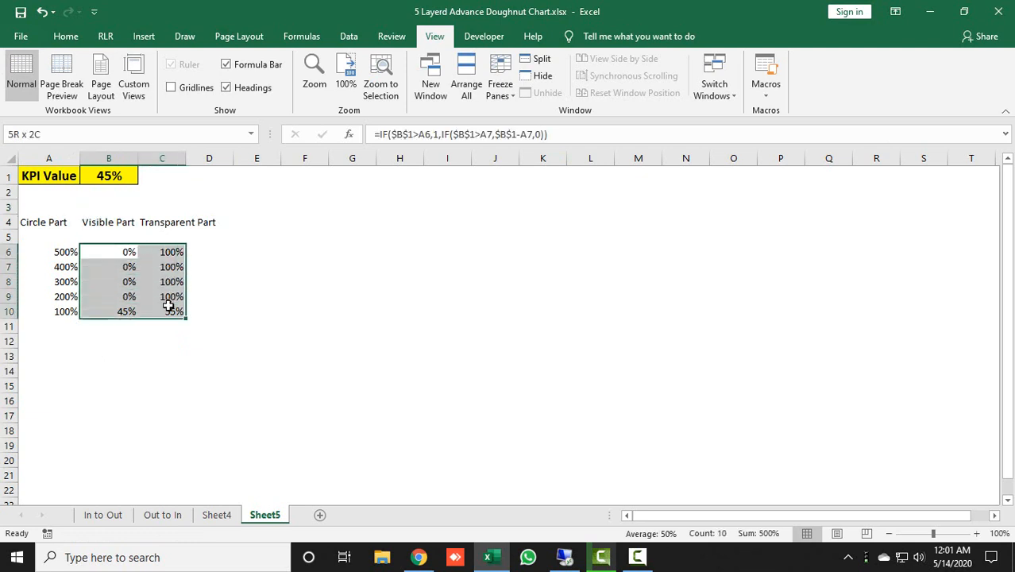
click(143, 36)
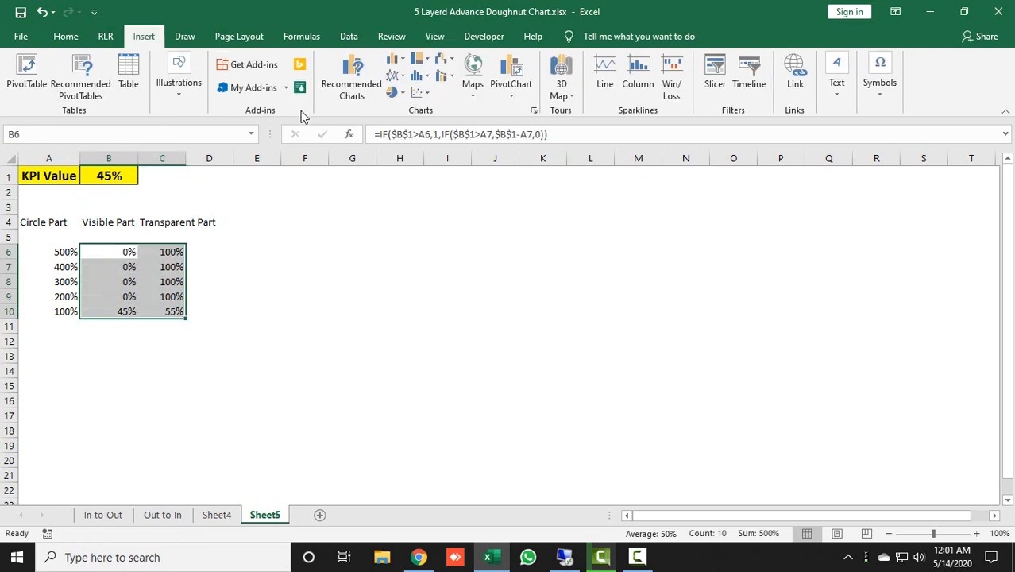
click(392, 92)
click(431, 271)
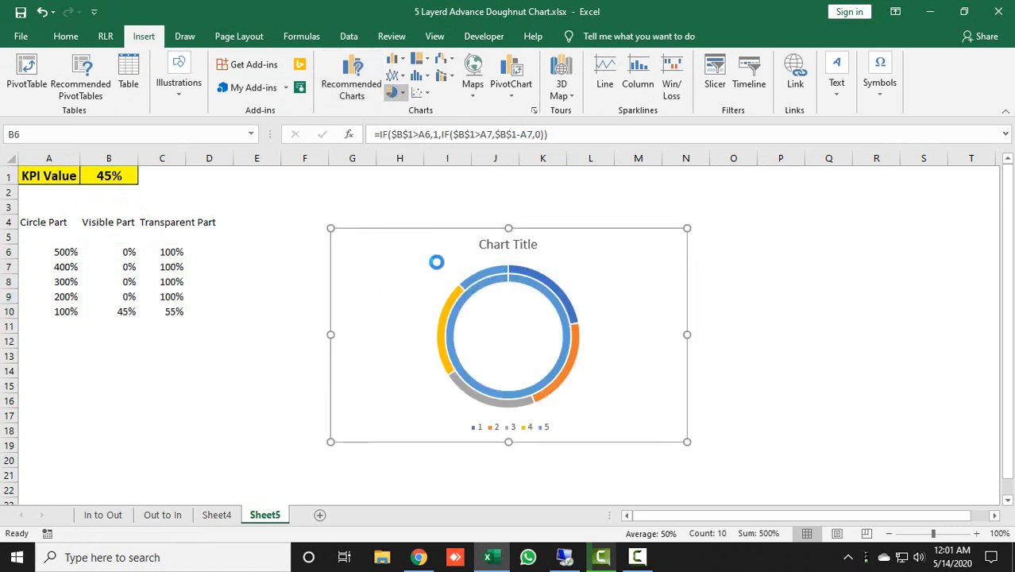
drag(430, 233, 359, 177)
drag(616, 383, 738, 482)
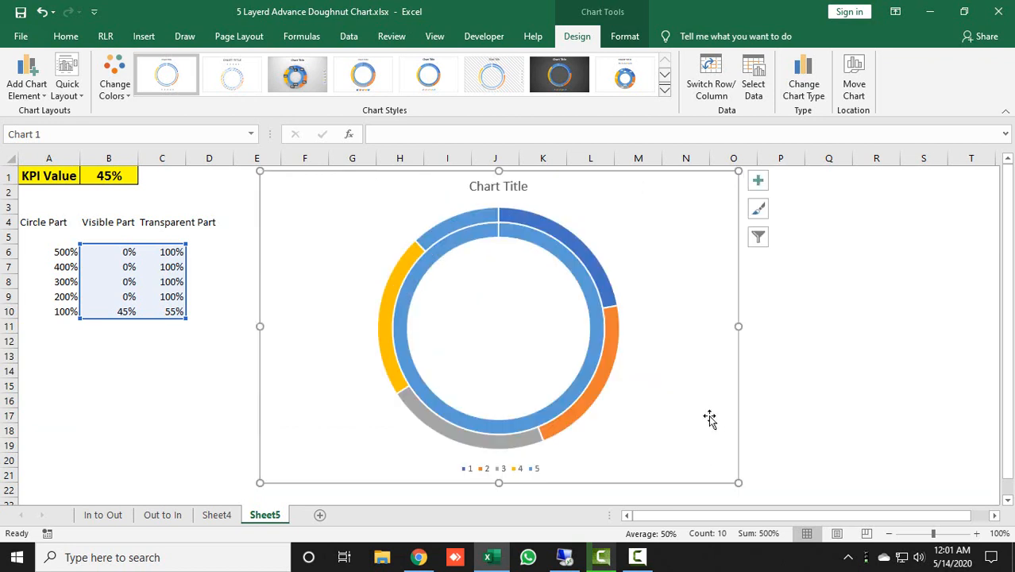
Remove the doughnut chart's title and legend, and switch its rows and columns so each table row forms a ring
click(757, 181)
click(794, 199)
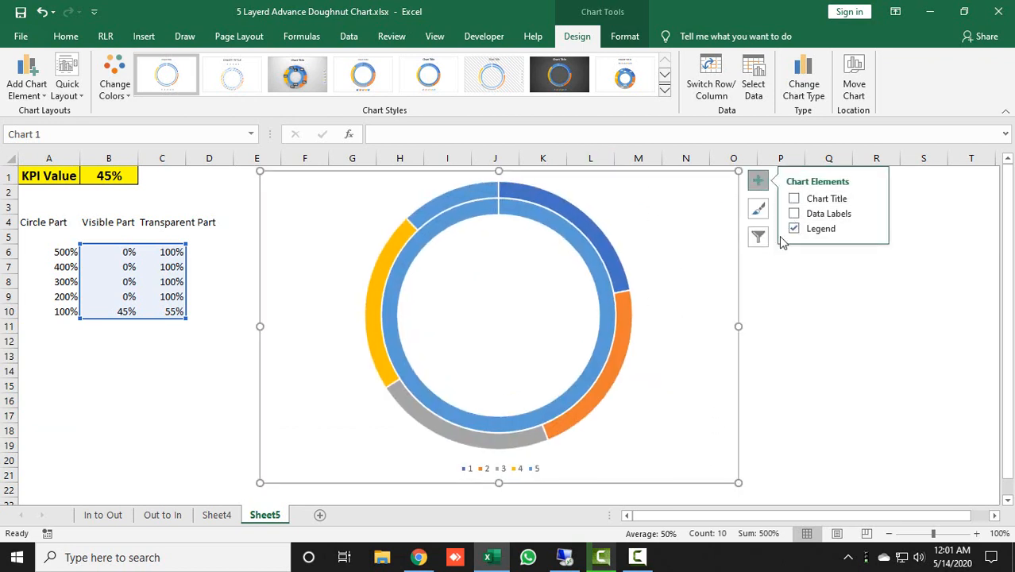
click(794, 229)
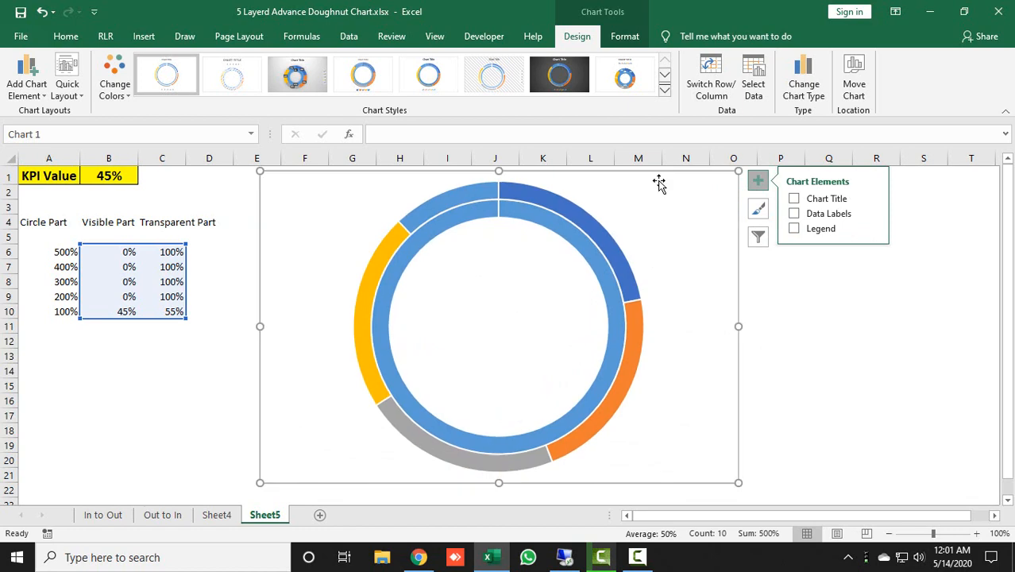
click(710, 86)
Set the chart area to no fill and no outline
click(624, 36)
click(438, 61)
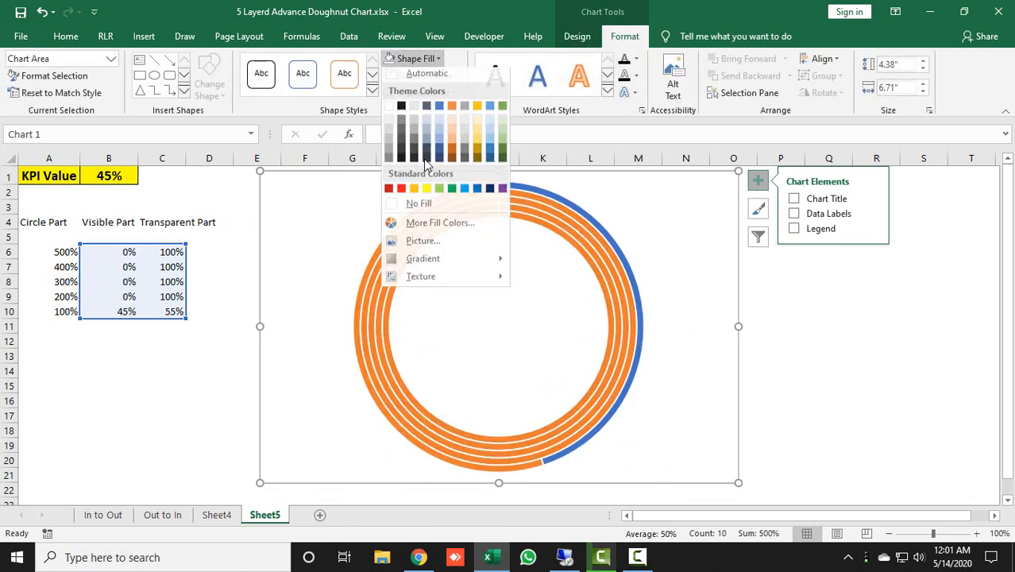
click(425, 207)
click(441, 77)
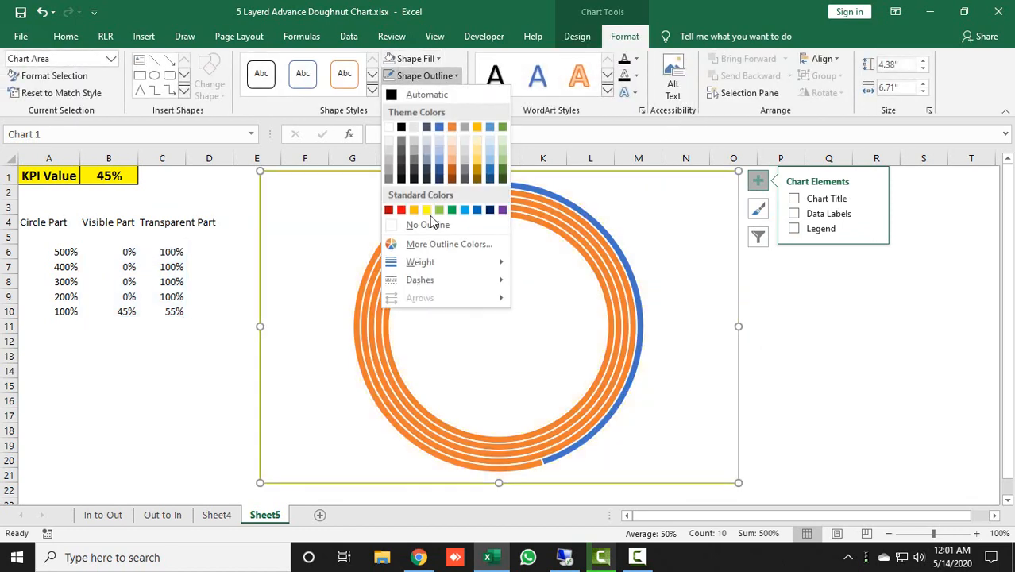
click(430, 230)
key(Escape)
Set the doughnut hole size of the chart's rings to 25%
right_click(591, 235)
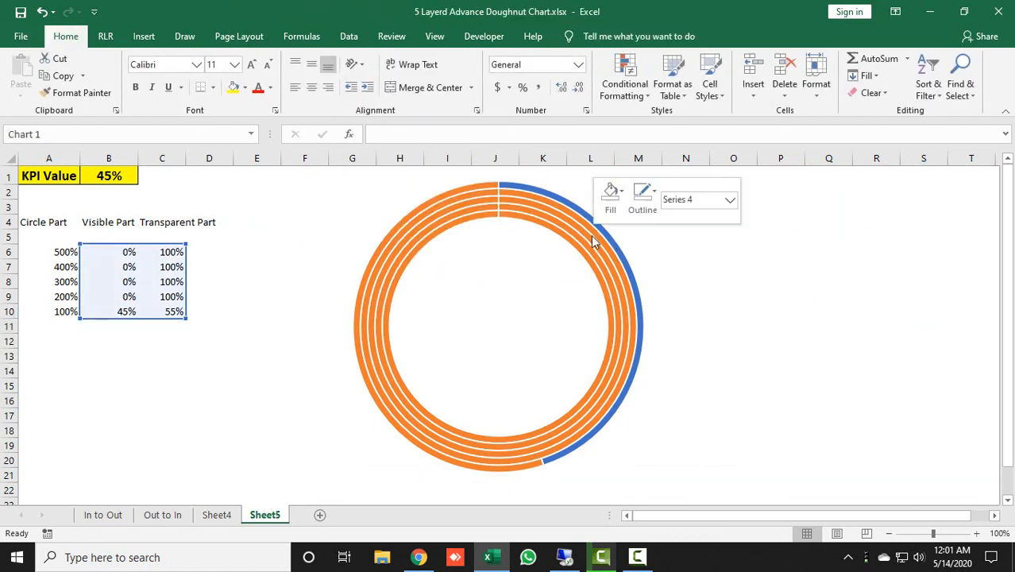
click(652, 369)
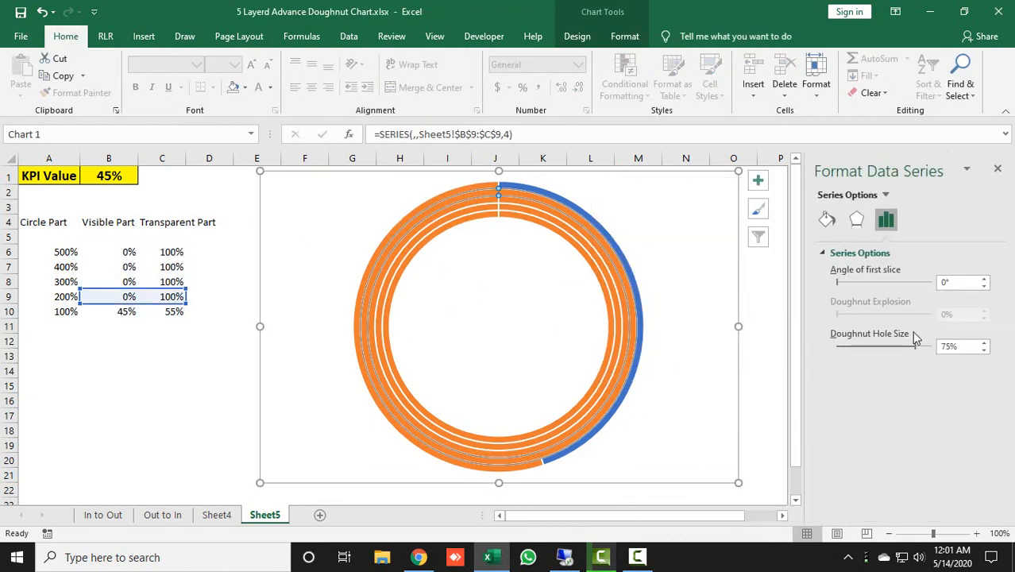
double_click(957, 346)
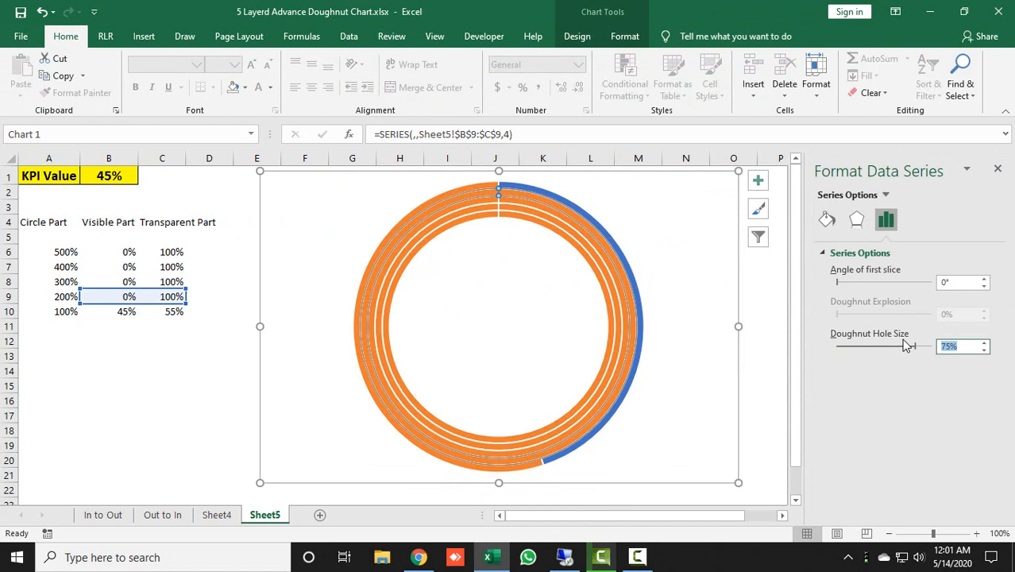
key(Return)
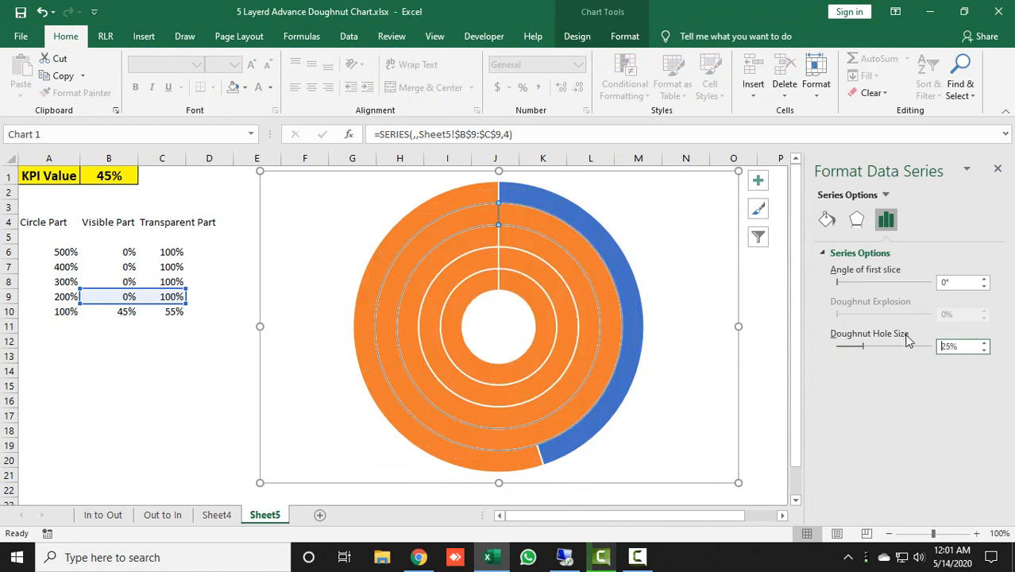
click(1000, 170)
click(874, 223)
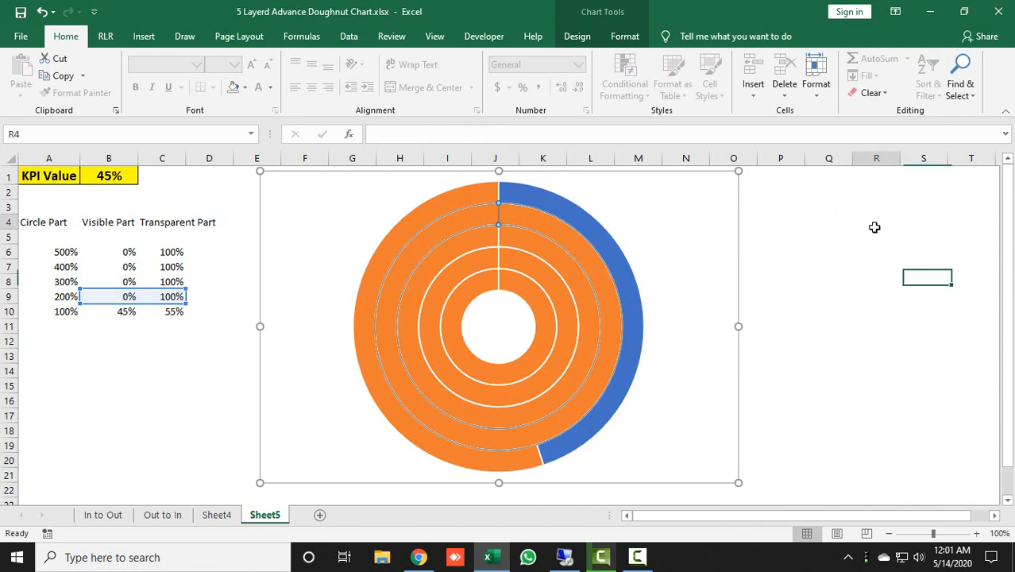
Remove the outlines from all five doughnut rings
click(536, 199)
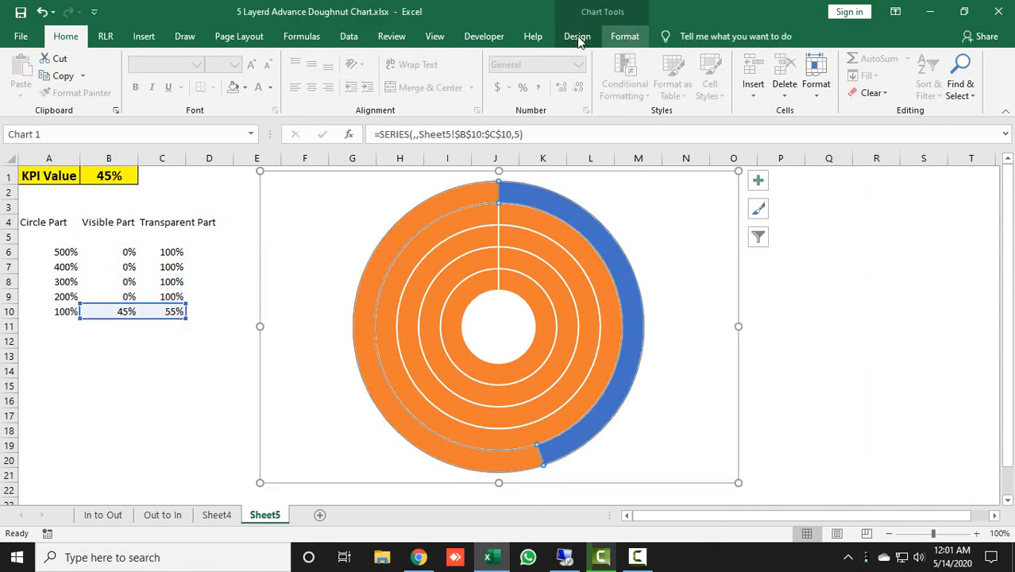
click(625, 36)
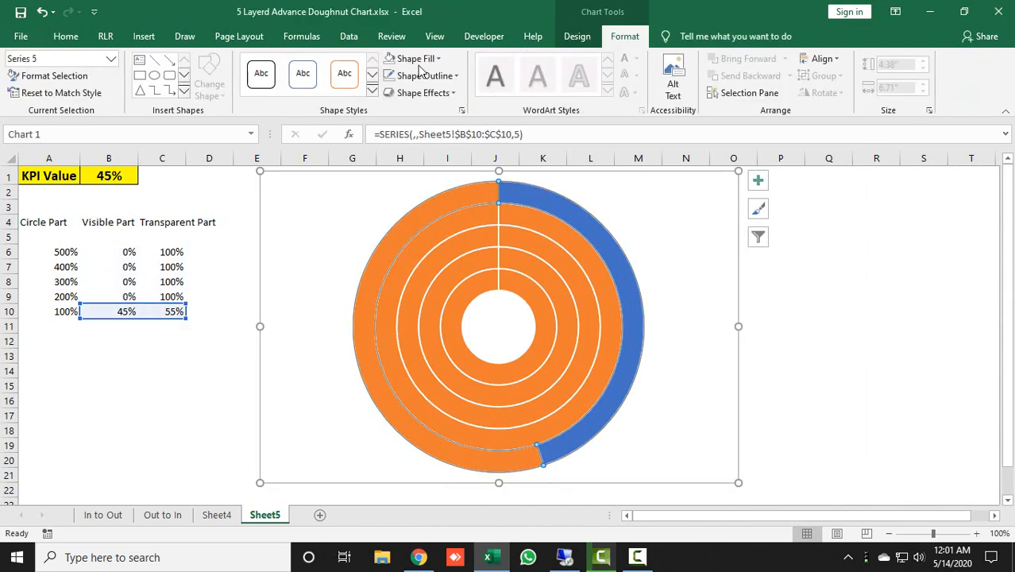
click(527, 218)
click(525, 233)
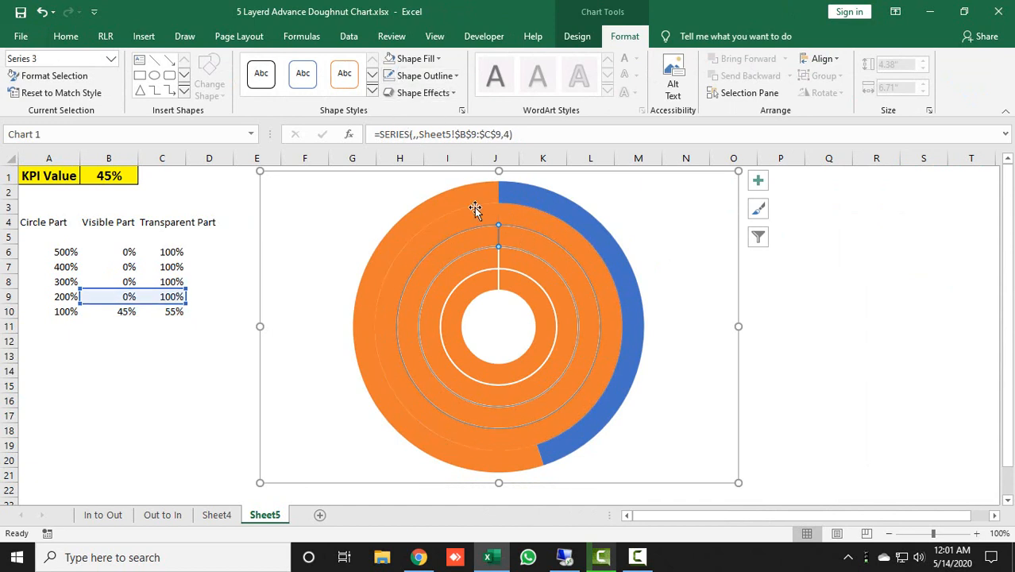
click(387, 76)
click(555, 280)
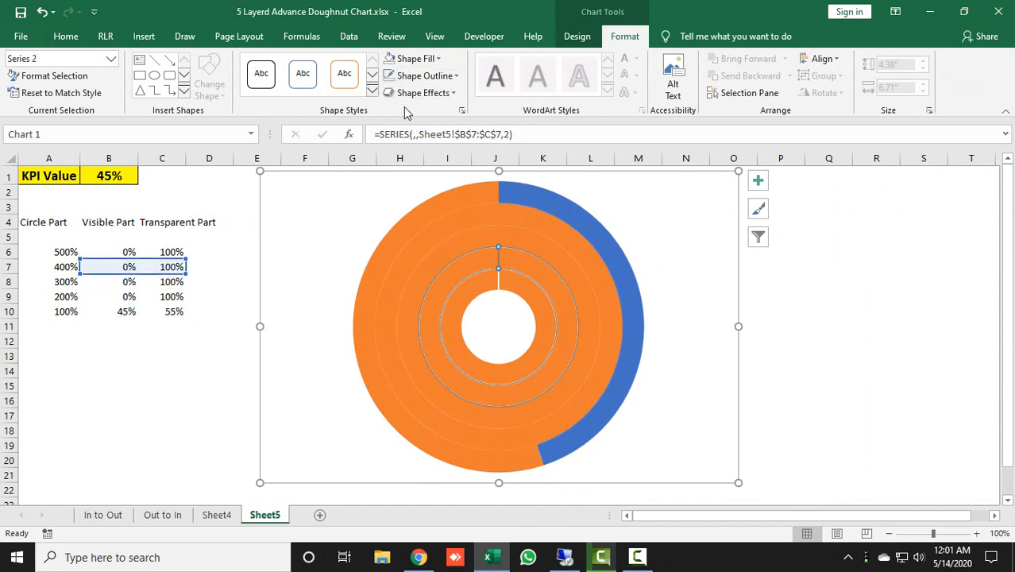
click(388, 76)
click(523, 281)
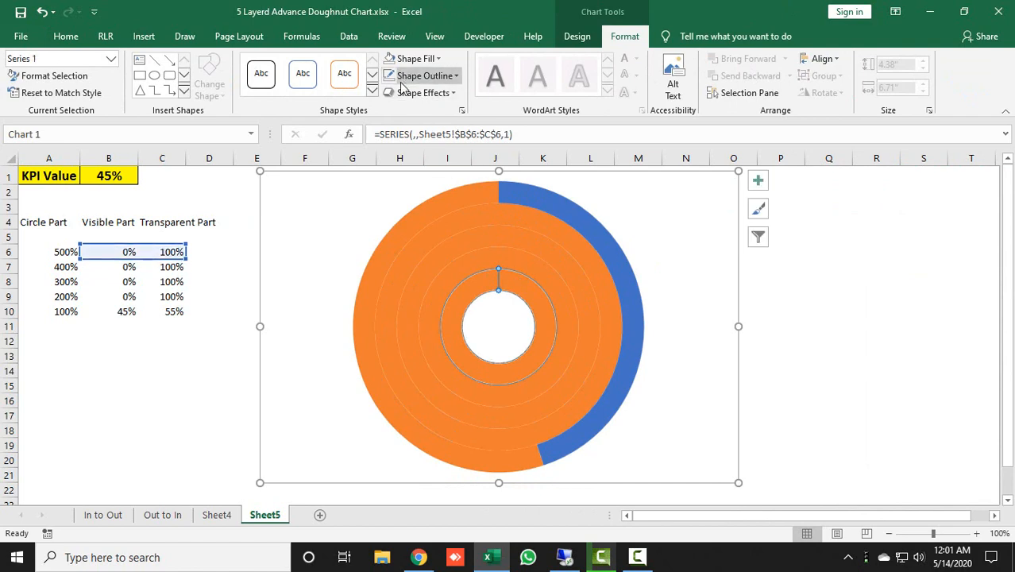
click(388, 76)
click(780, 310)
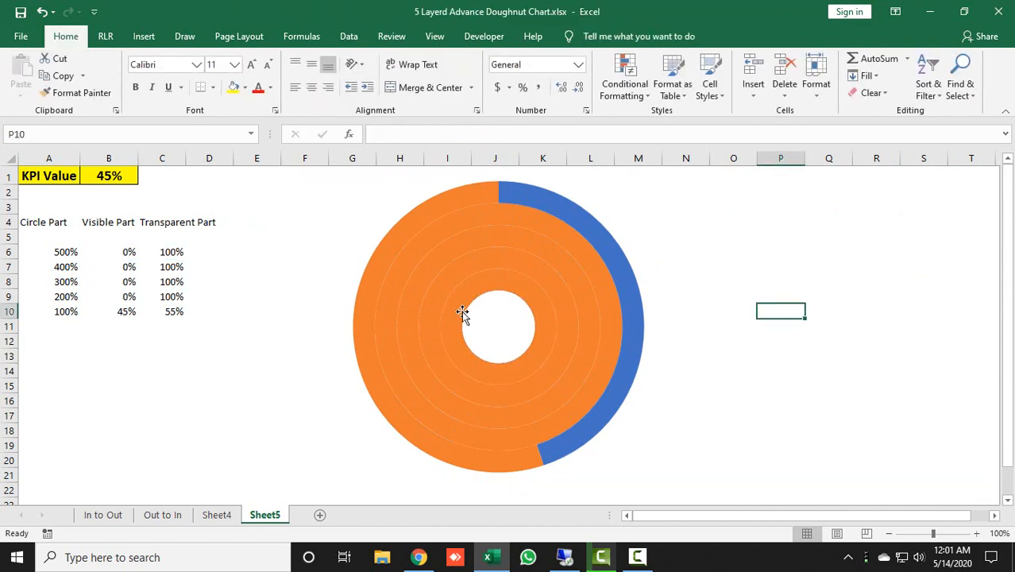
Fill the outermost ring's visible slice with solid standard dark blue and give its remaining slice no fill
double_click(618, 252)
click(619, 252)
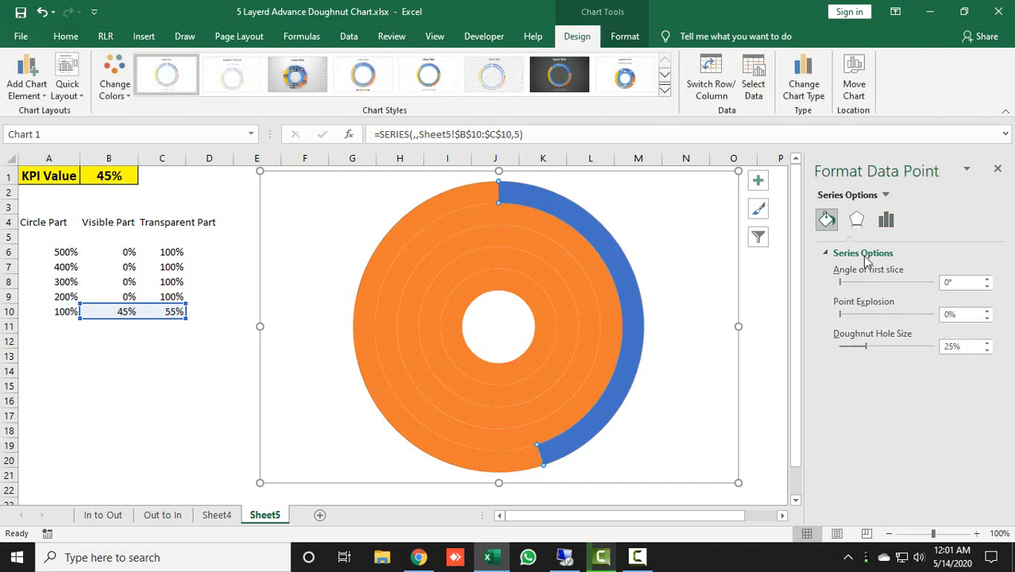
click(836, 291)
click(982, 403)
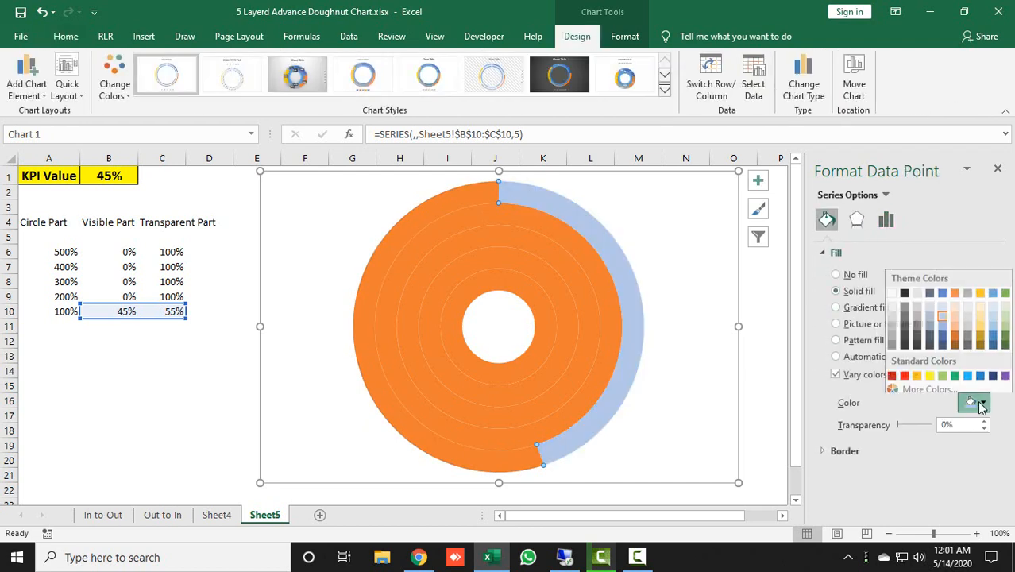
click(992, 375)
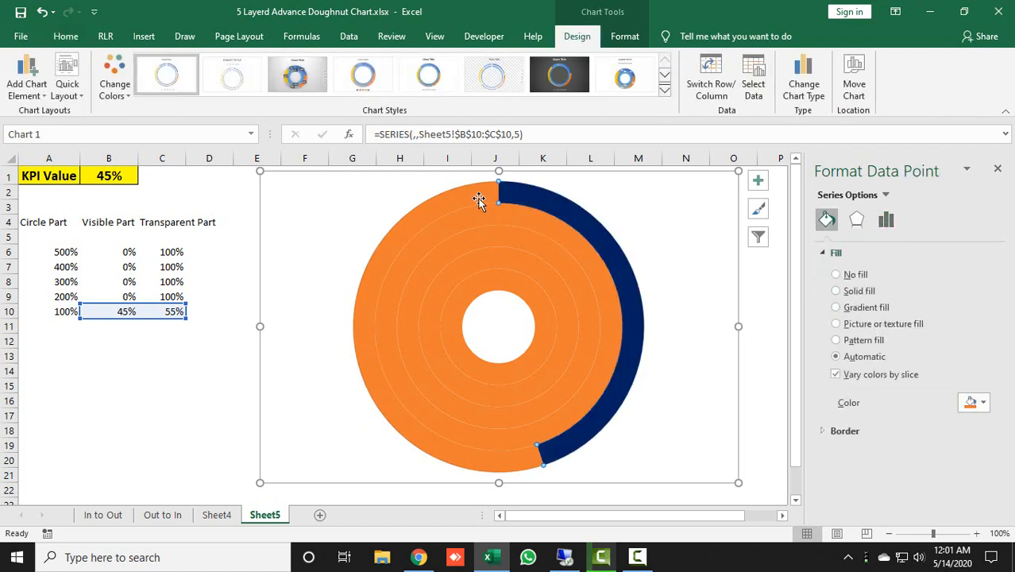
click(853, 275)
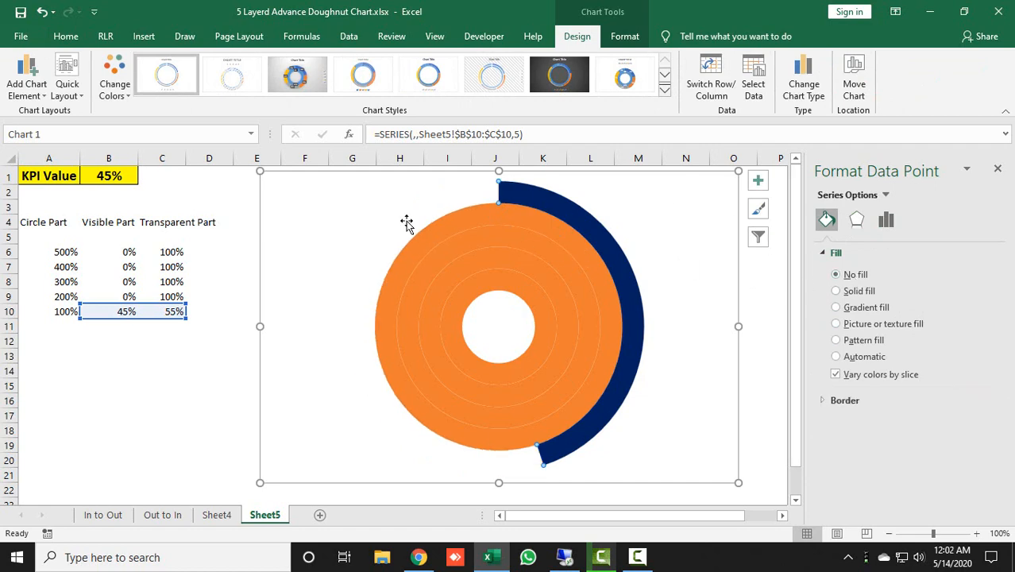
Set the KPI value in cell B1 to 145%
click(109, 174)
text(145)
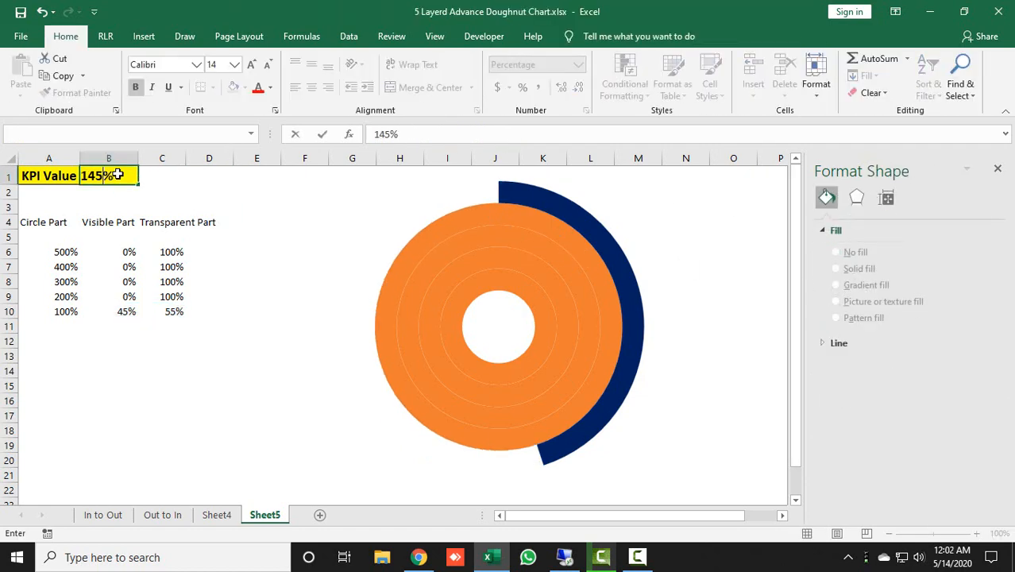
key(Return)
Fill the visible slice of the second ring from outside with solid standard blue and give its remaining slice no fill
click(550, 247)
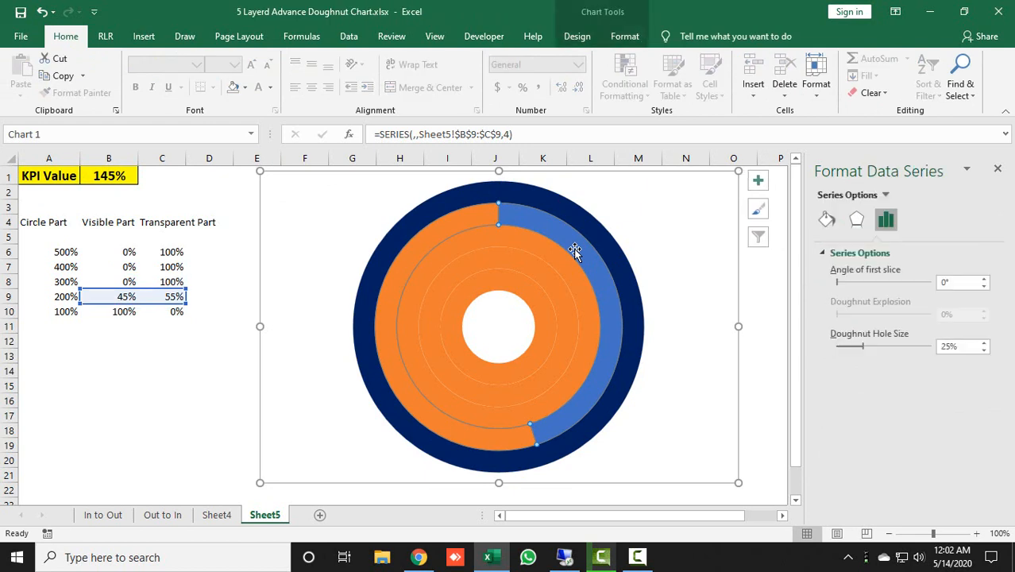
click(576, 252)
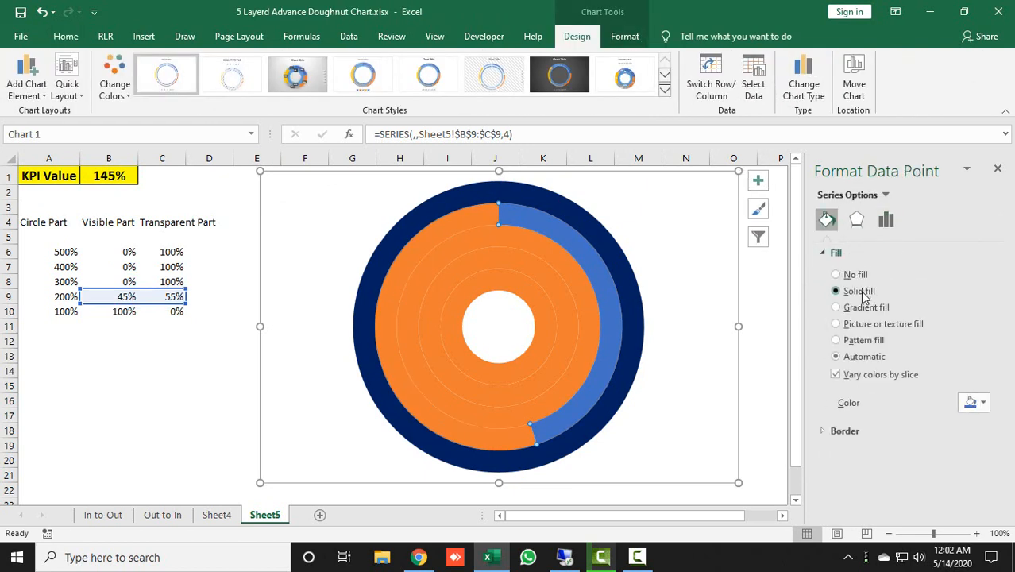
click(863, 292)
click(984, 404)
click(980, 369)
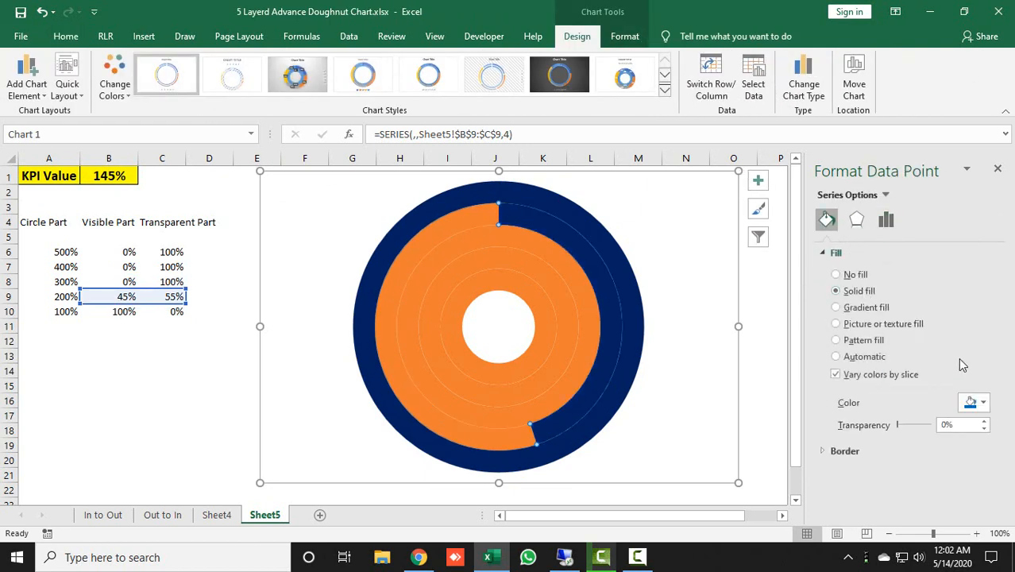
click(433, 216)
click(436, 228)
click(438, 228)
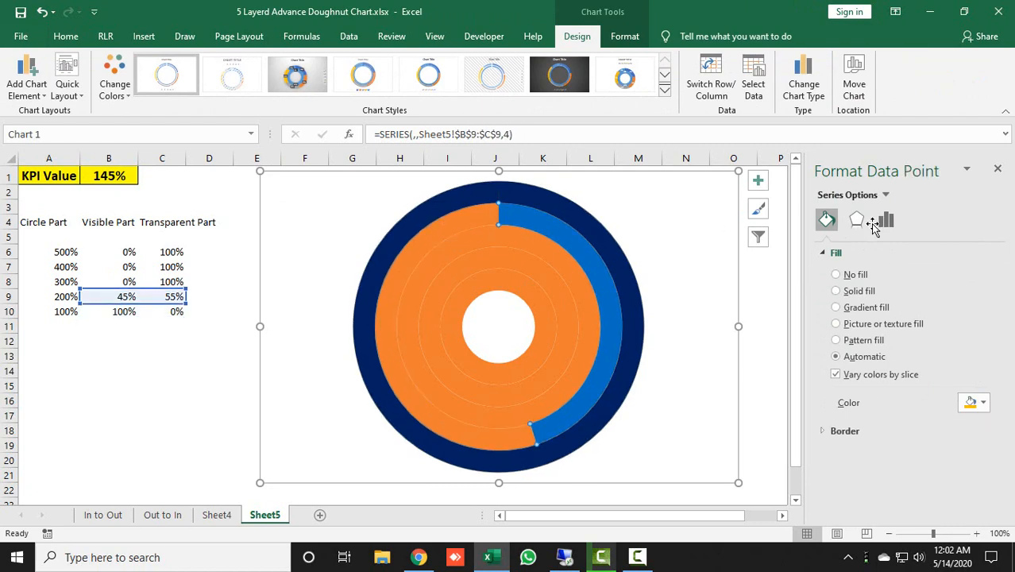
click(850, 274)
click(576, 281)
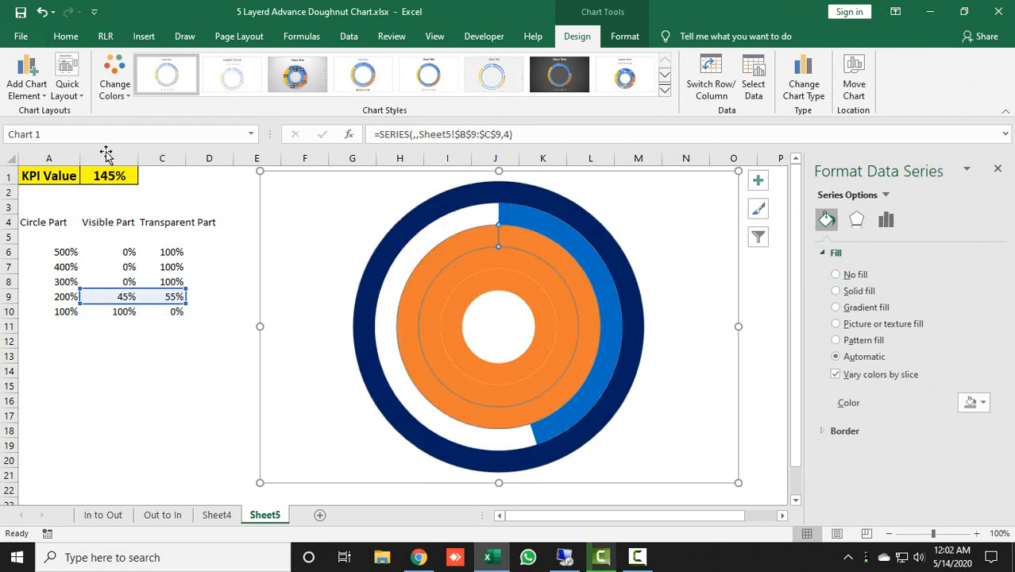
Set the KPI value in cell B1 to 245%
click(107, 173)
text(245)
key(Return)
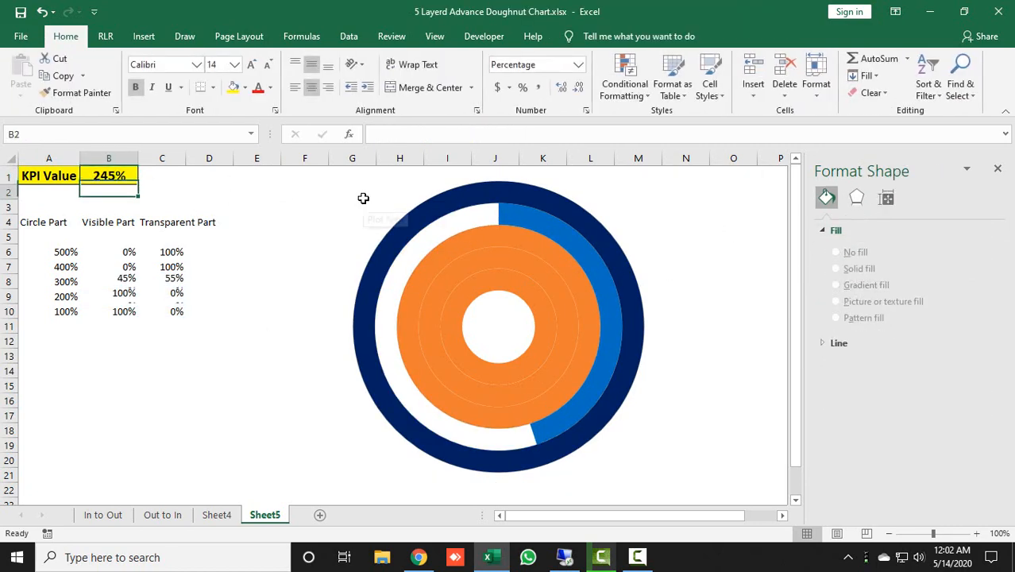
Fill the middle ring's visible slice with solid standard light blue and give its remaining slice no fill
click(577, 287)
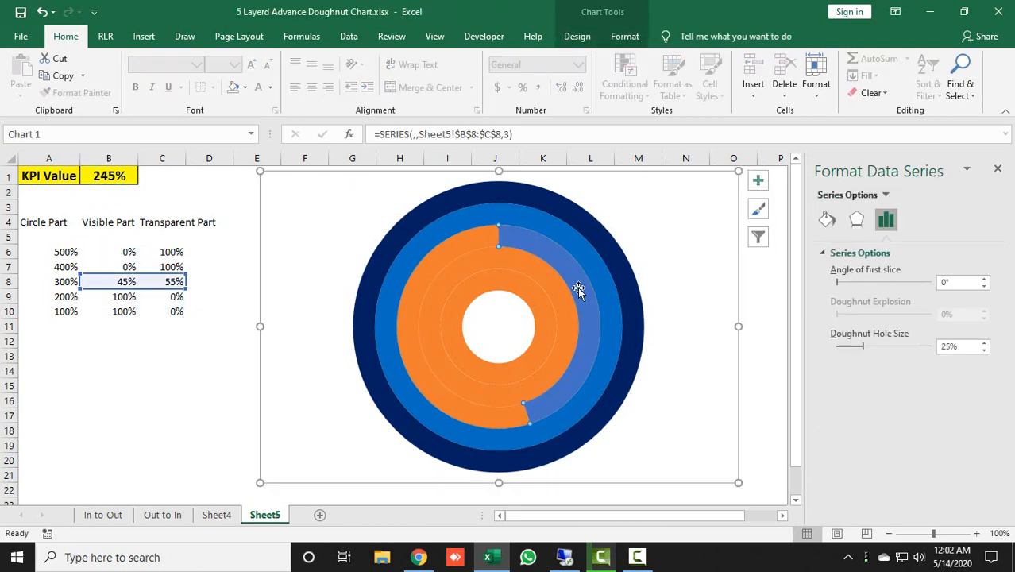
click(577, 287)
click(825, 220)
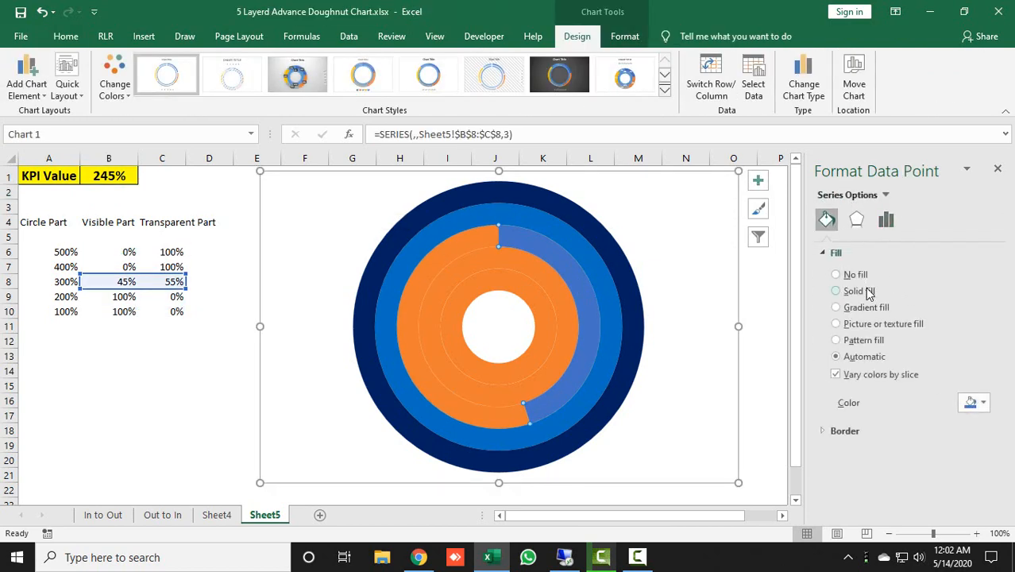
click(861, 290)
click(974, 402)
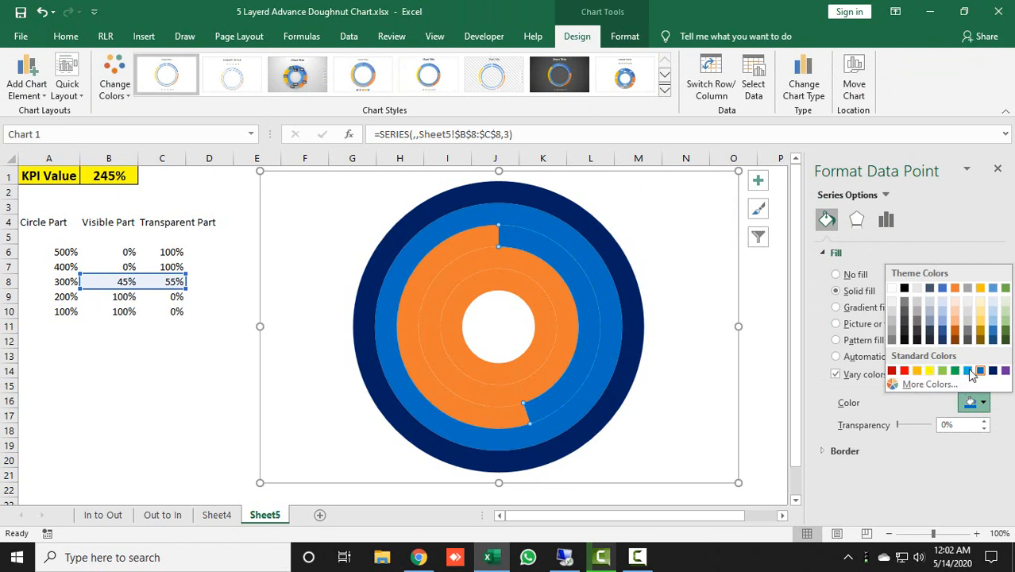
click(969, 371)
click(447, 245)
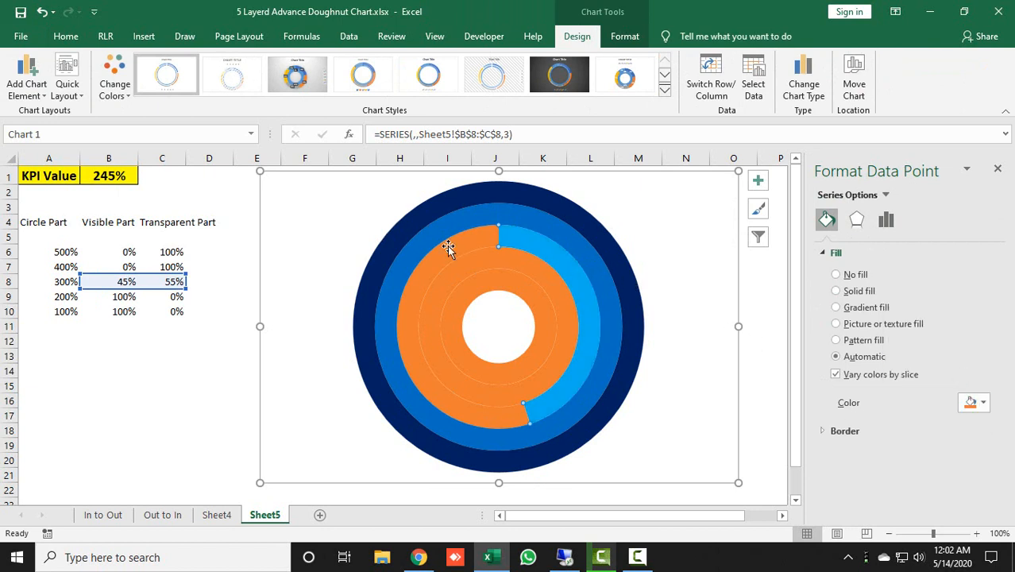
click(855, 274)
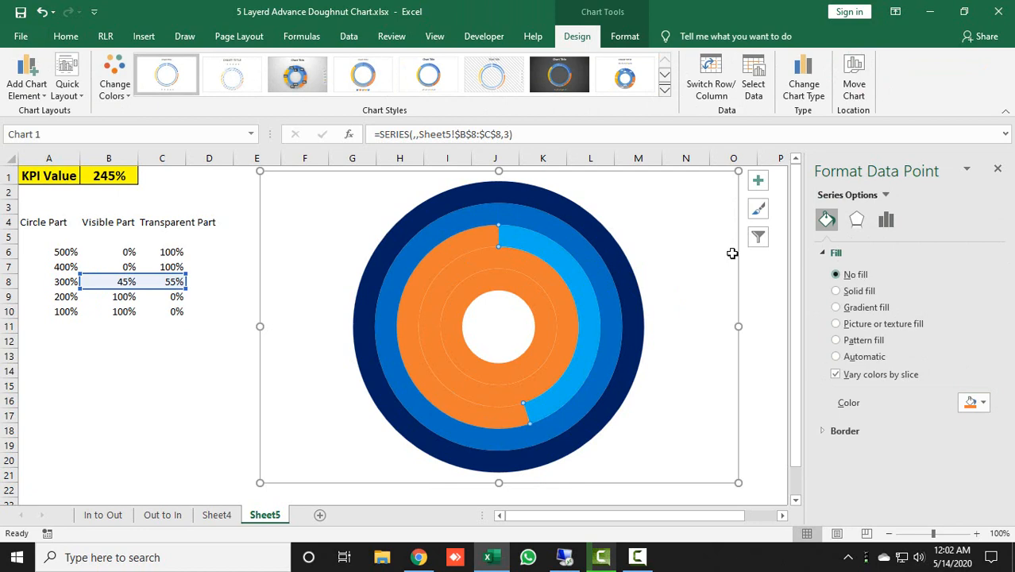
Set the KPI value in cell B1 to 350%
click(129, 175)
text(350)
key(Return)
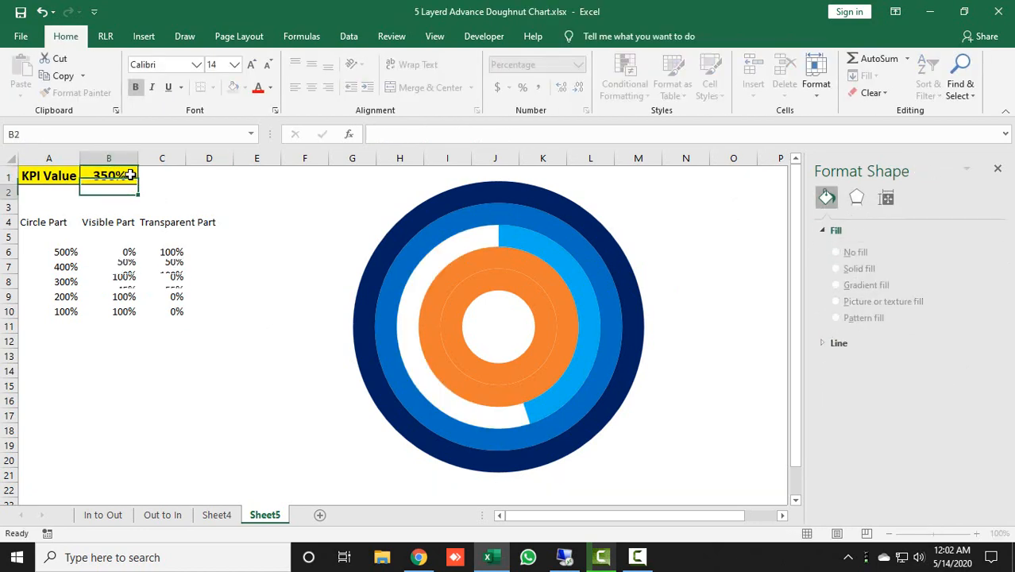
Fill the visible slice of the fourth ring from outside with a solid lighter theme blue and give its remaining slice no fill
click(560, 288)
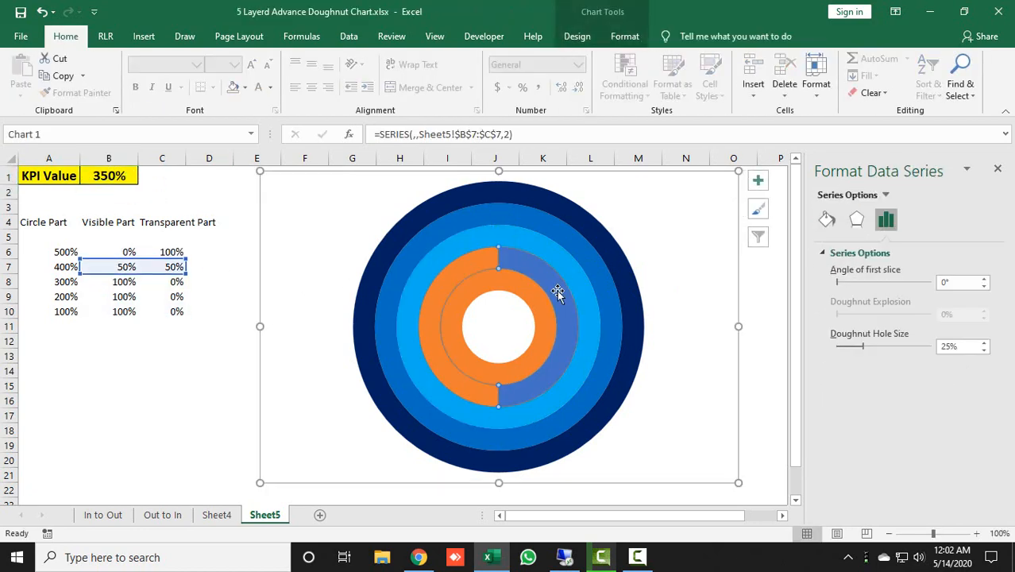
click(558, 289)
click(826, 220)
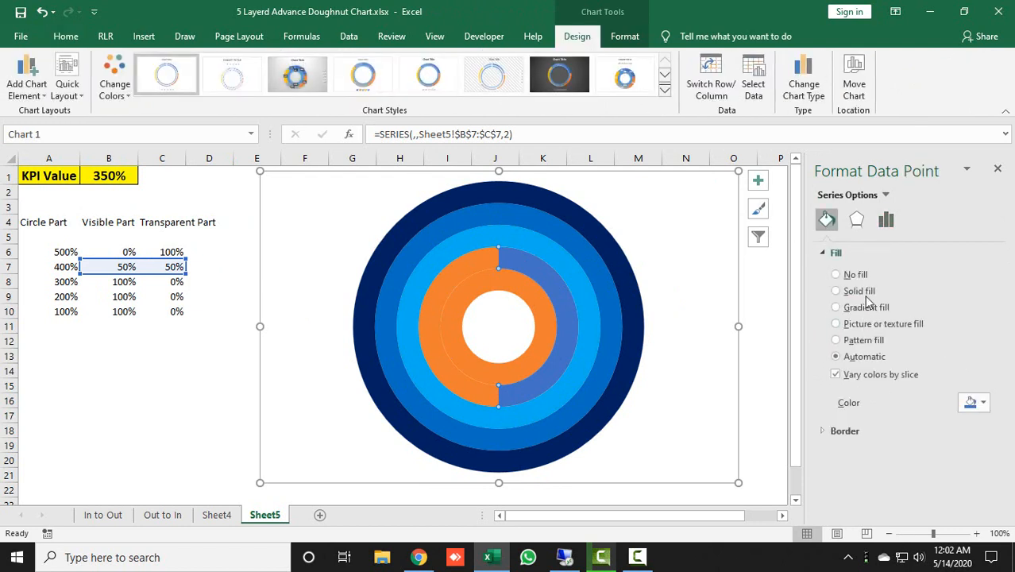
click(835, 291)
click(983, 403)
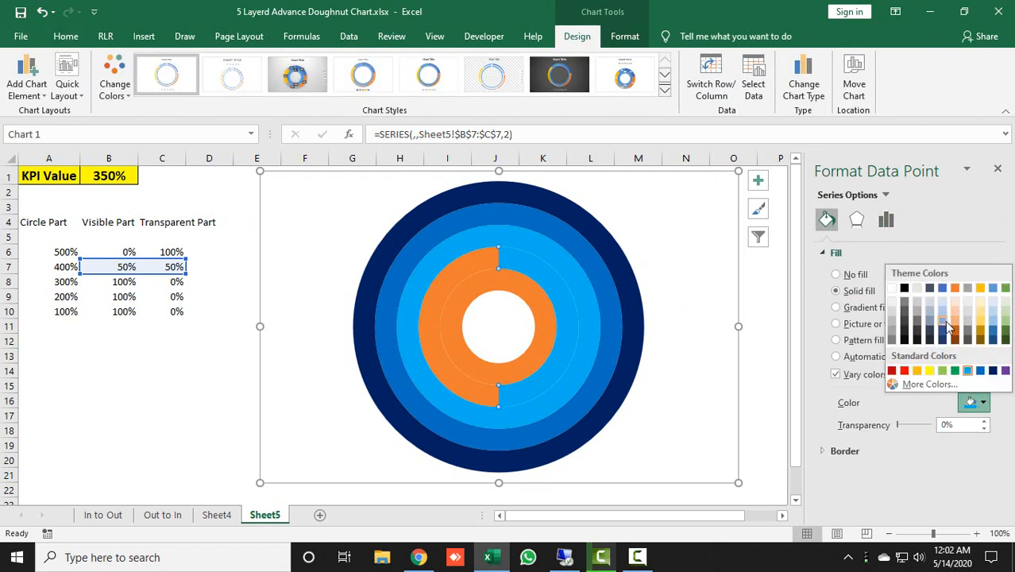
click(943, 322)
click(457, 278)
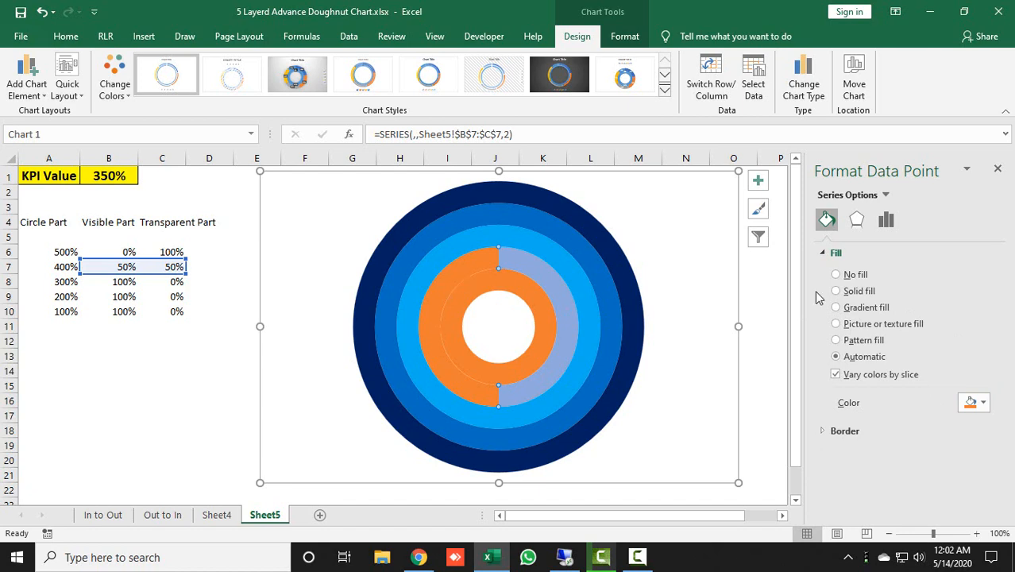
click(835, 274)
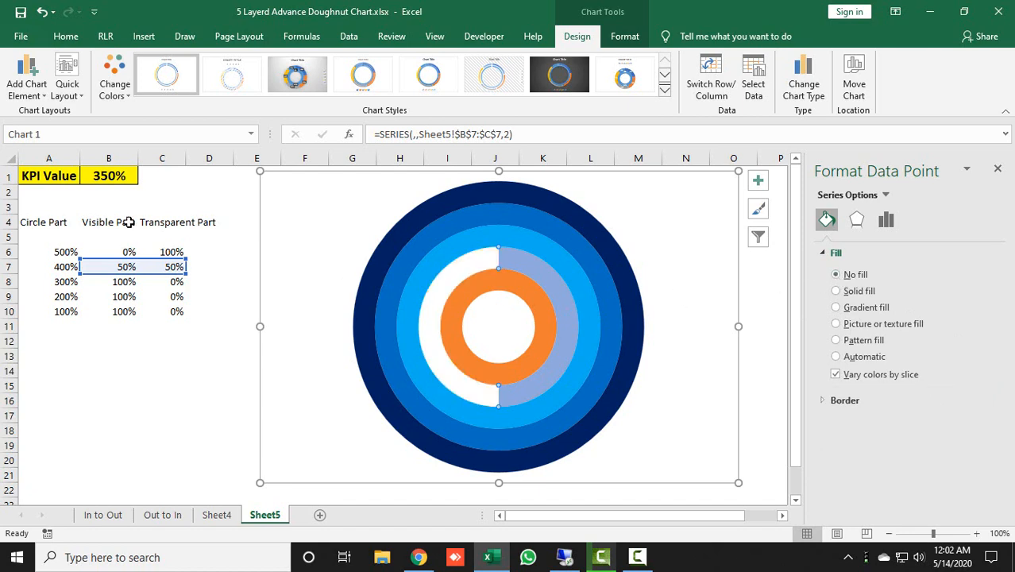
Set the KPI value in cell B1 to 450% and select the innermost ring
click(104, 170)
text(45)
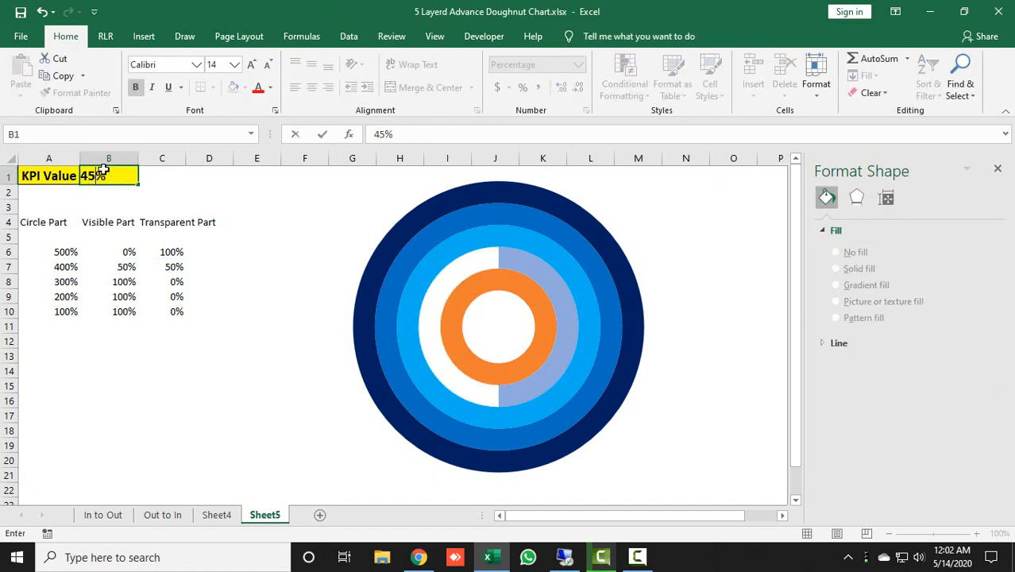
text(0)
key(Return)
click(526, 295)
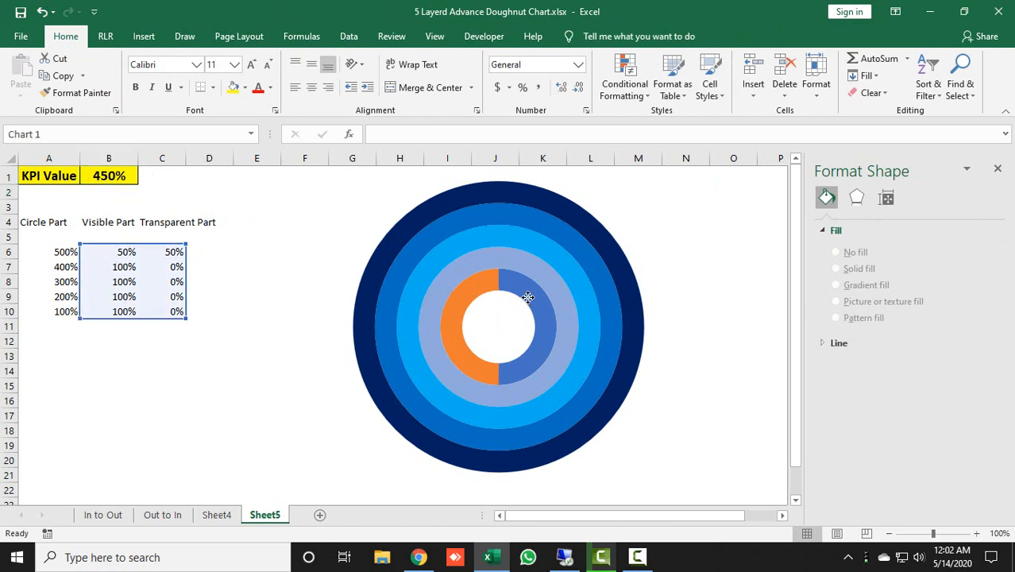
Fill the innermost ring's visible slice with a solid theme blue paler than the adjacent ring's and give its remaining slice no fill
click(530, 298)
click(826, 220)
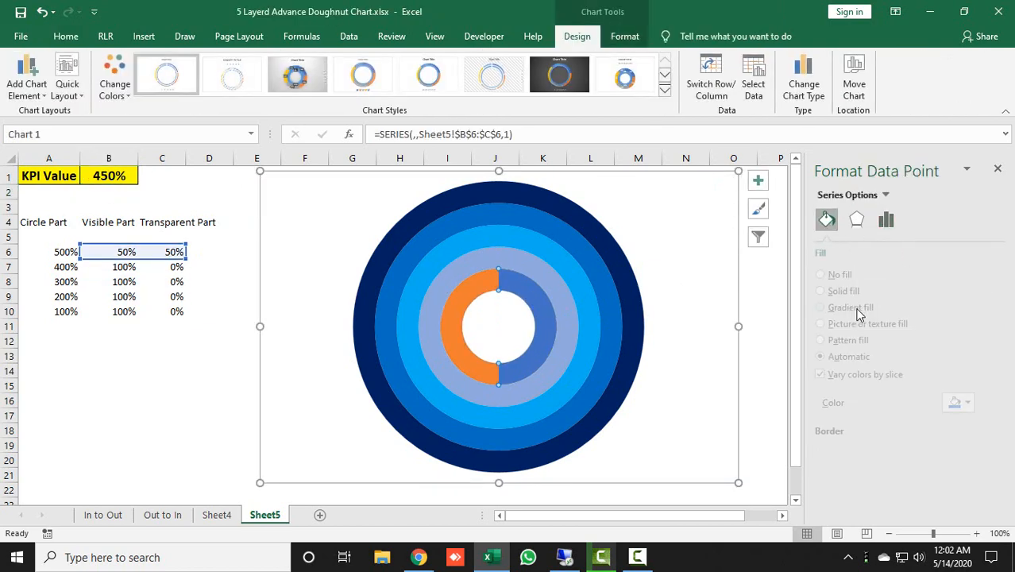
click(857, 291)
click(974, 403)
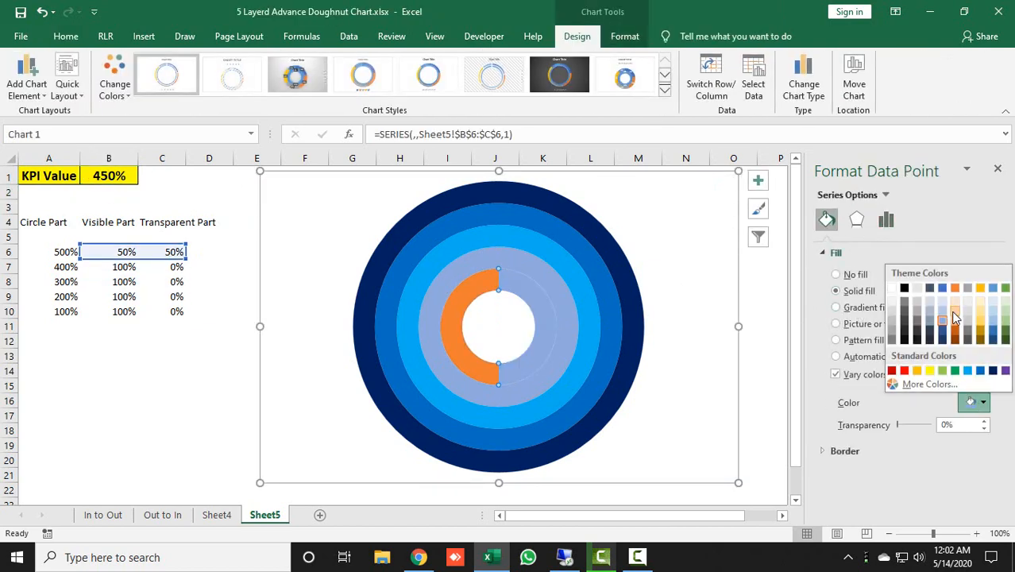
click(938, 315)
click(476, 291)
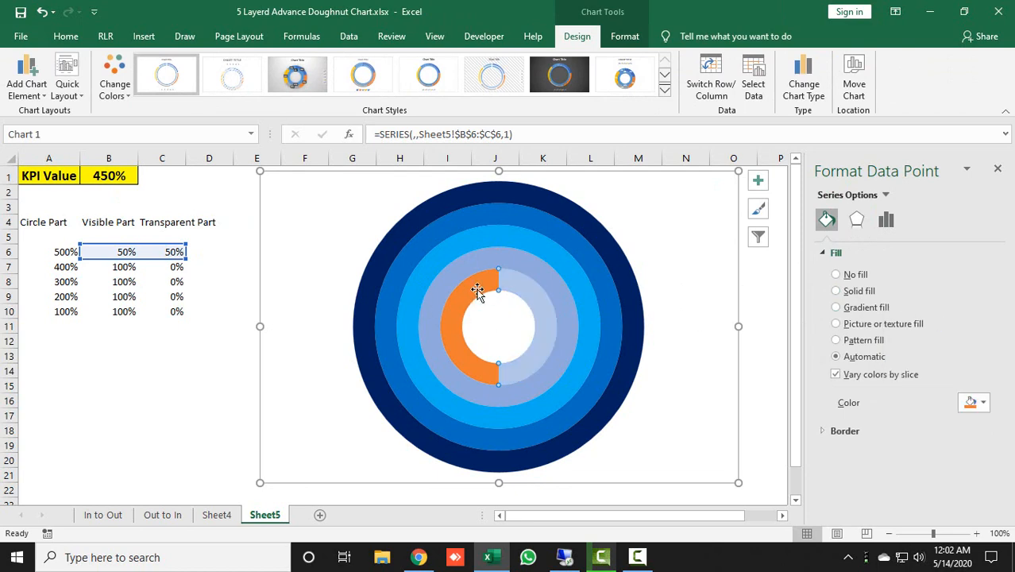
click(848, 275)
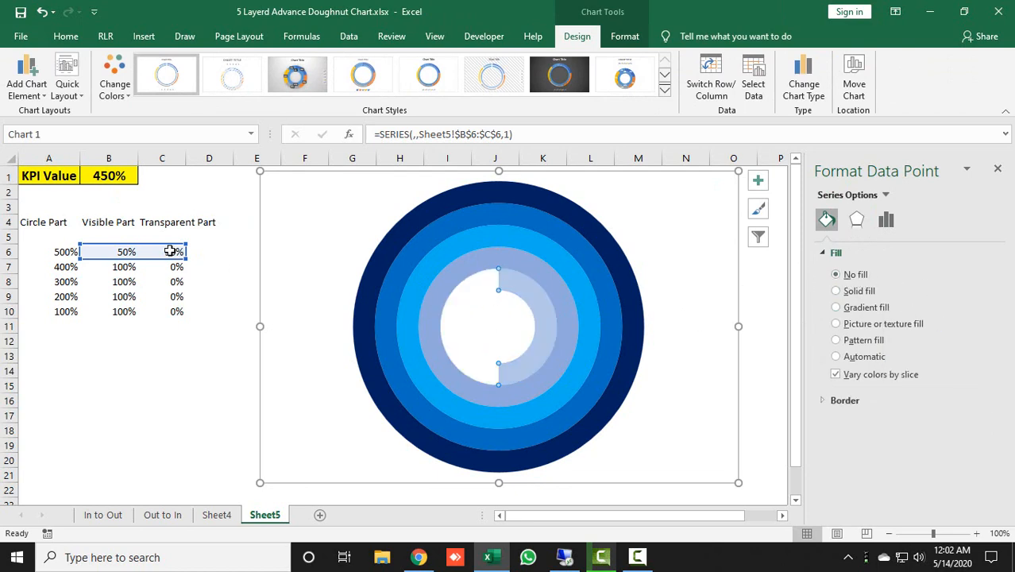
Set the KPI value in cell B1 to 500% and close the formatting pane
click(113, 178)
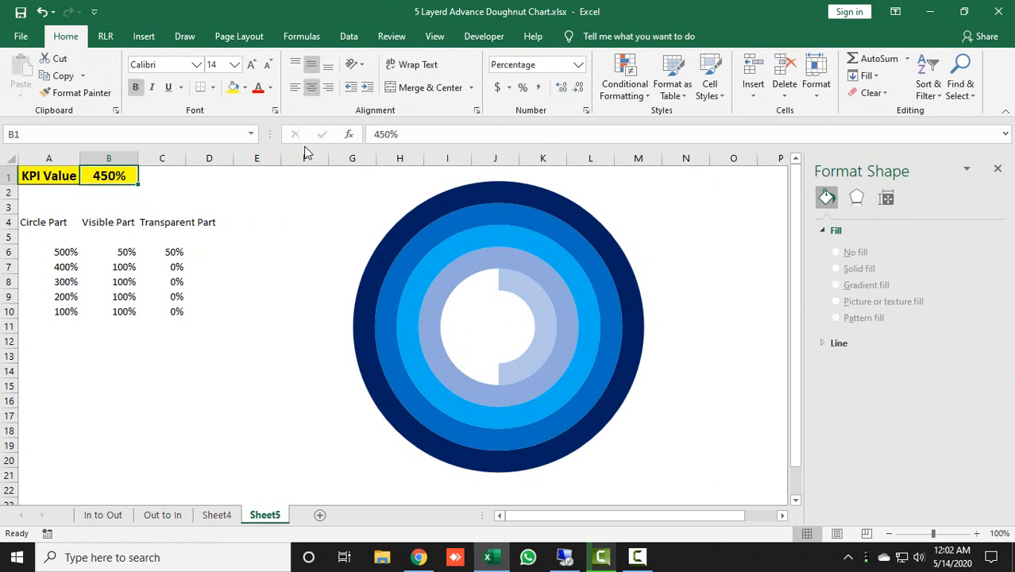
text(500)
key(Return)
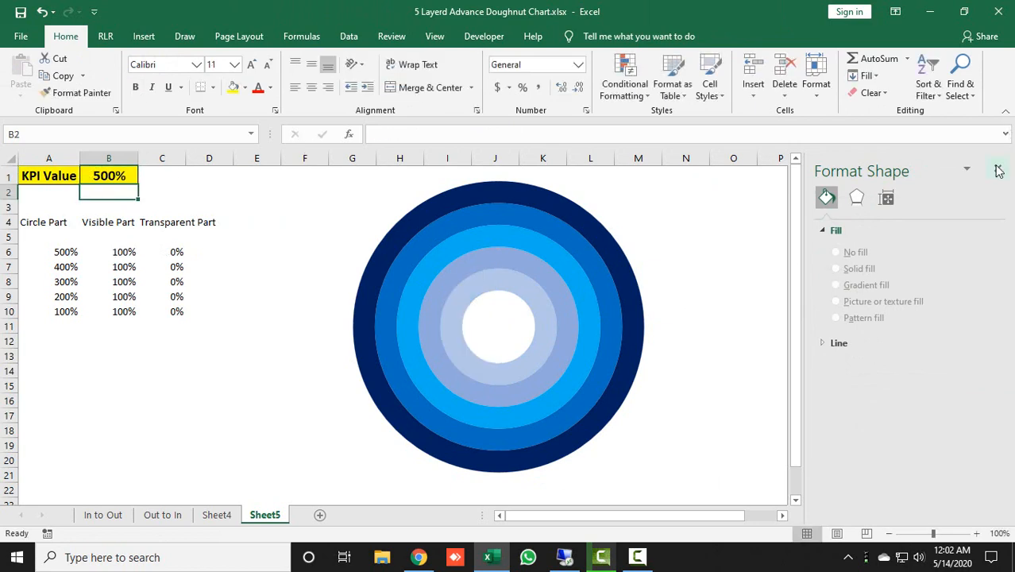
click(997, 168)
Copy the centre percentage label from Sheet4 to Sheet5 and place it in the doughnut's centre hole
click(216, 516)
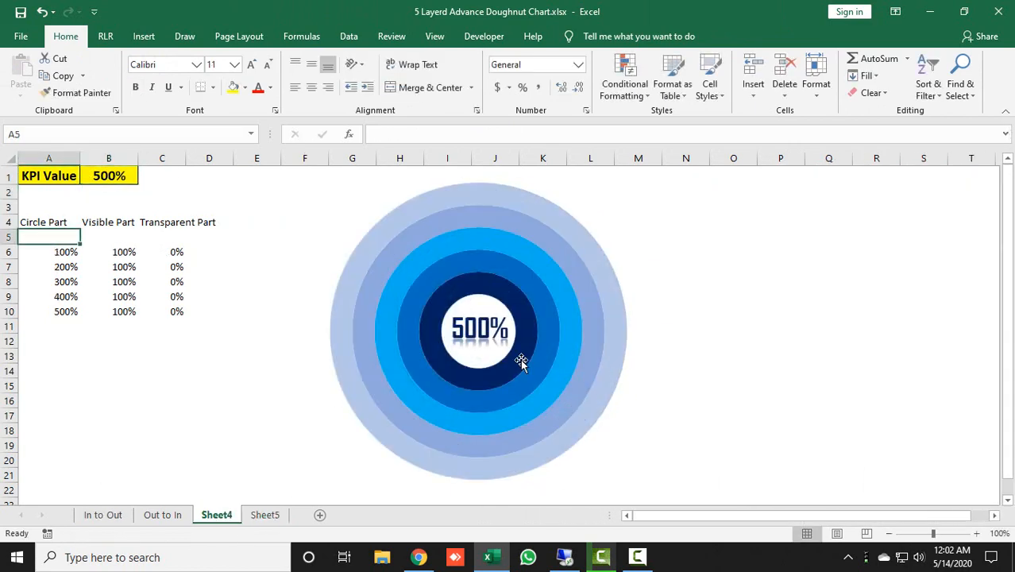
click(485, 330)
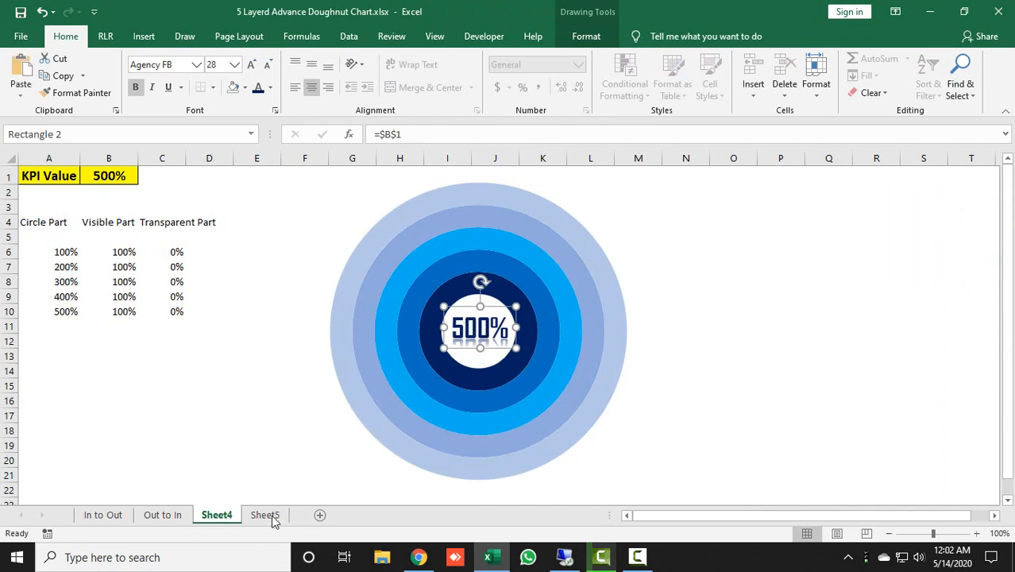
click(265, 515)
click(96, 371)
key(ctrl+v)
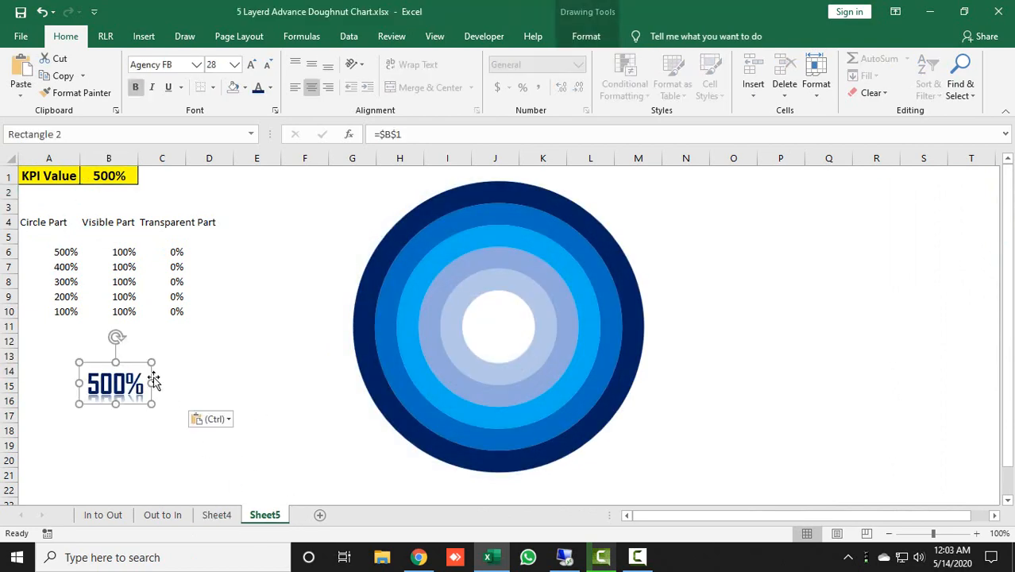
drag(134, 368, 519, 306)
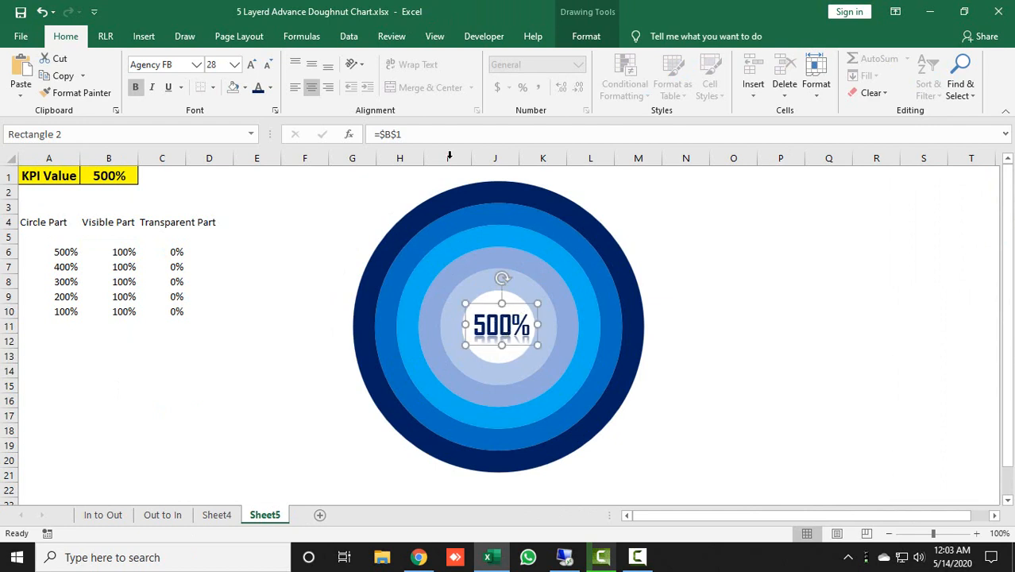
Link the pasted centre label on Sheet5 to the KPI value in cell B1
drag(439, 133, 373, 134)
text(=)
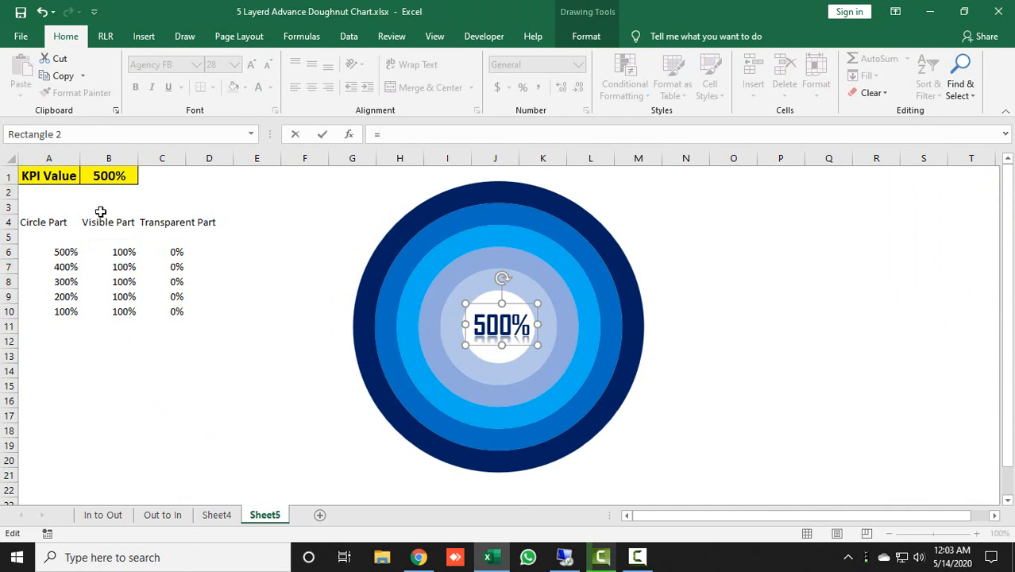
click(123, 176)
key(Return)
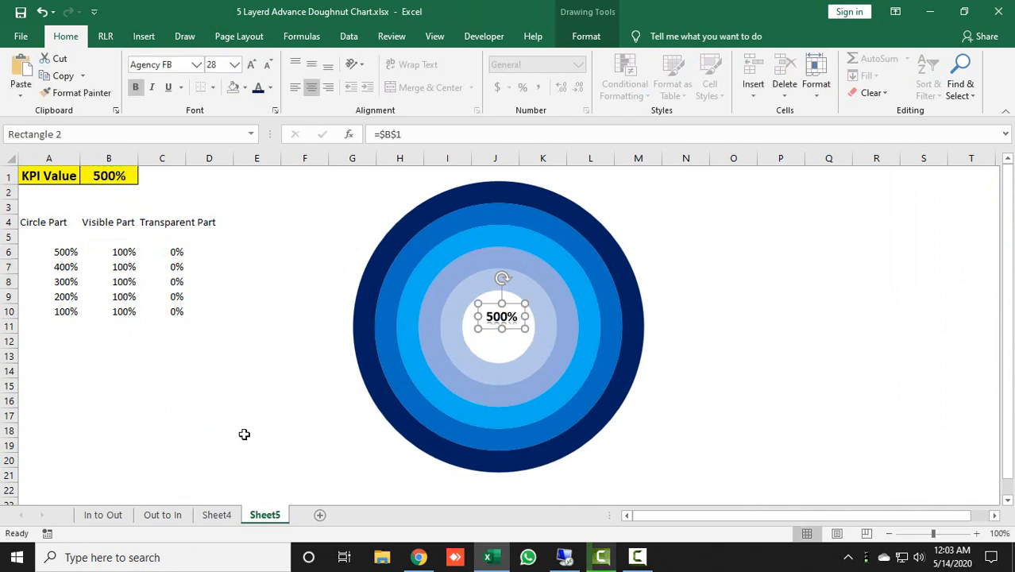
Apply the formatting of Sheet4's centre label to the centre label on Sheet5 with Format Painter
click(229, 515)
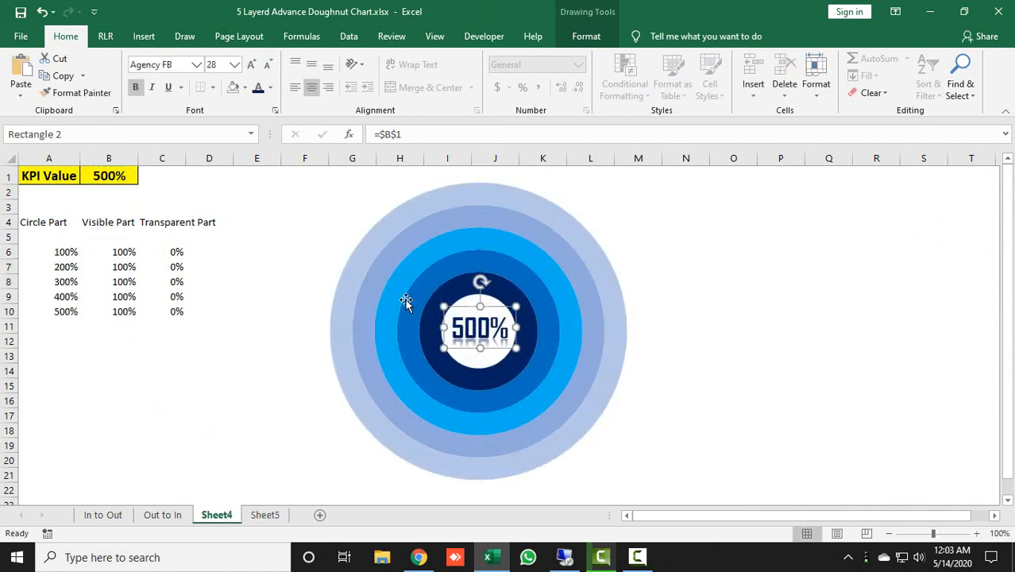
click(77, 92)
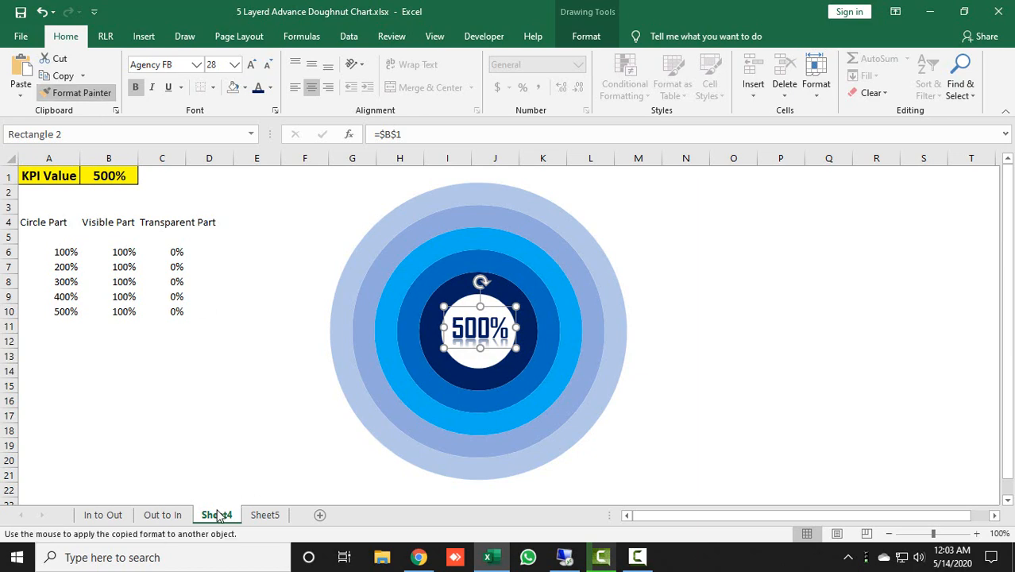
click(265, 514)
click(491, 326)
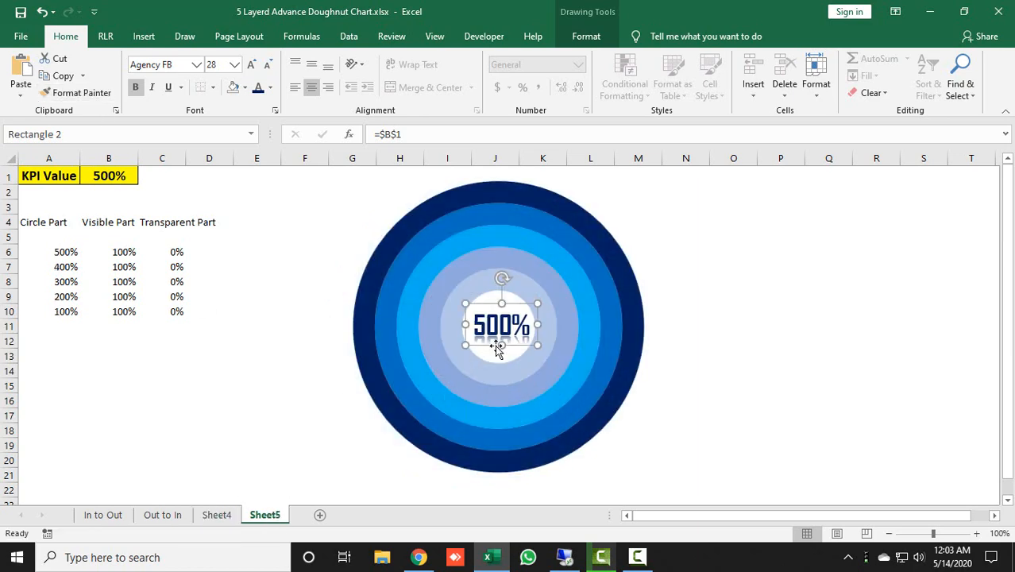
Deselect the label and widen column C to fit the Transparent Part heading
click(855, 295)
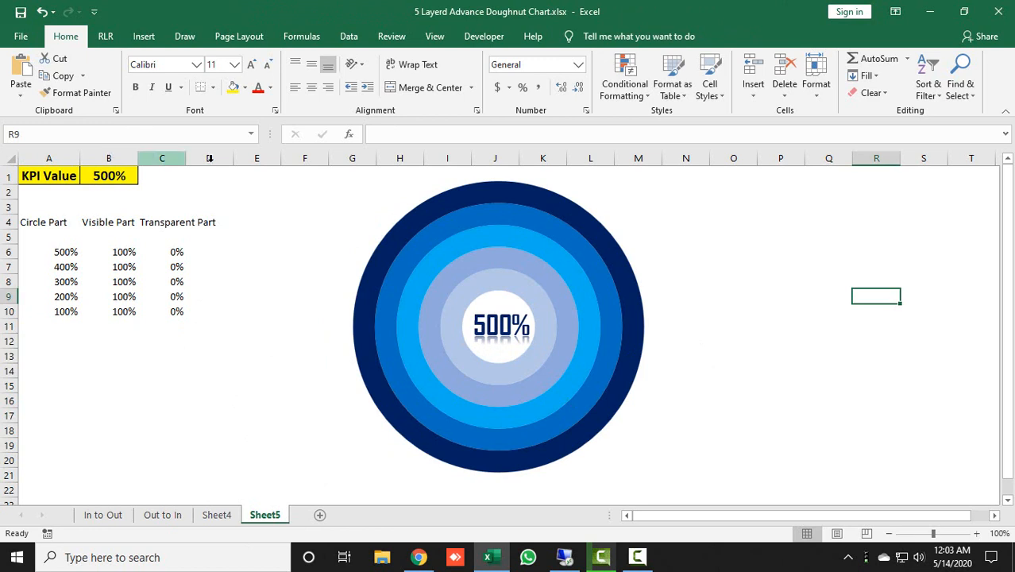
drag(189, 159, 223, 158)
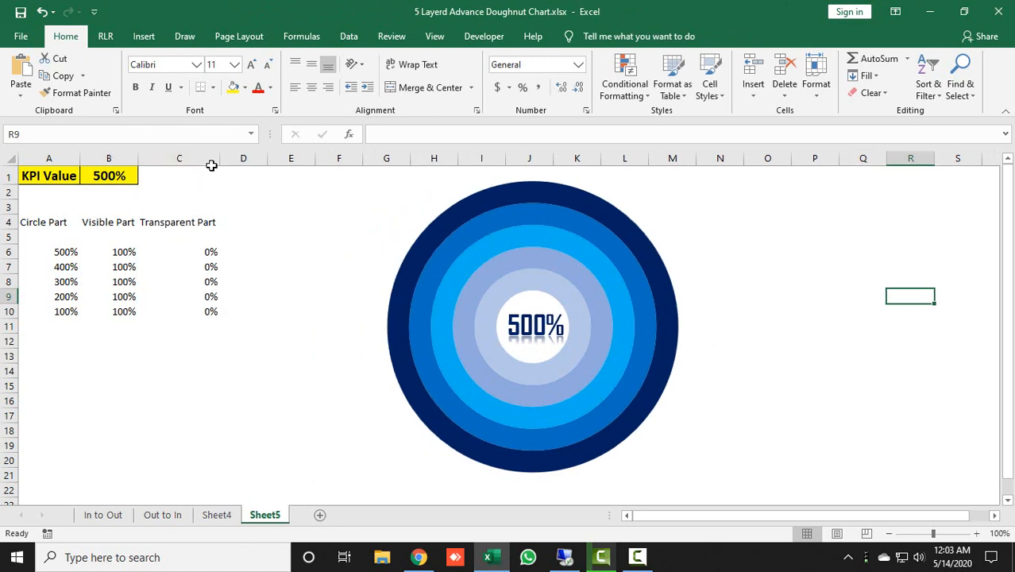